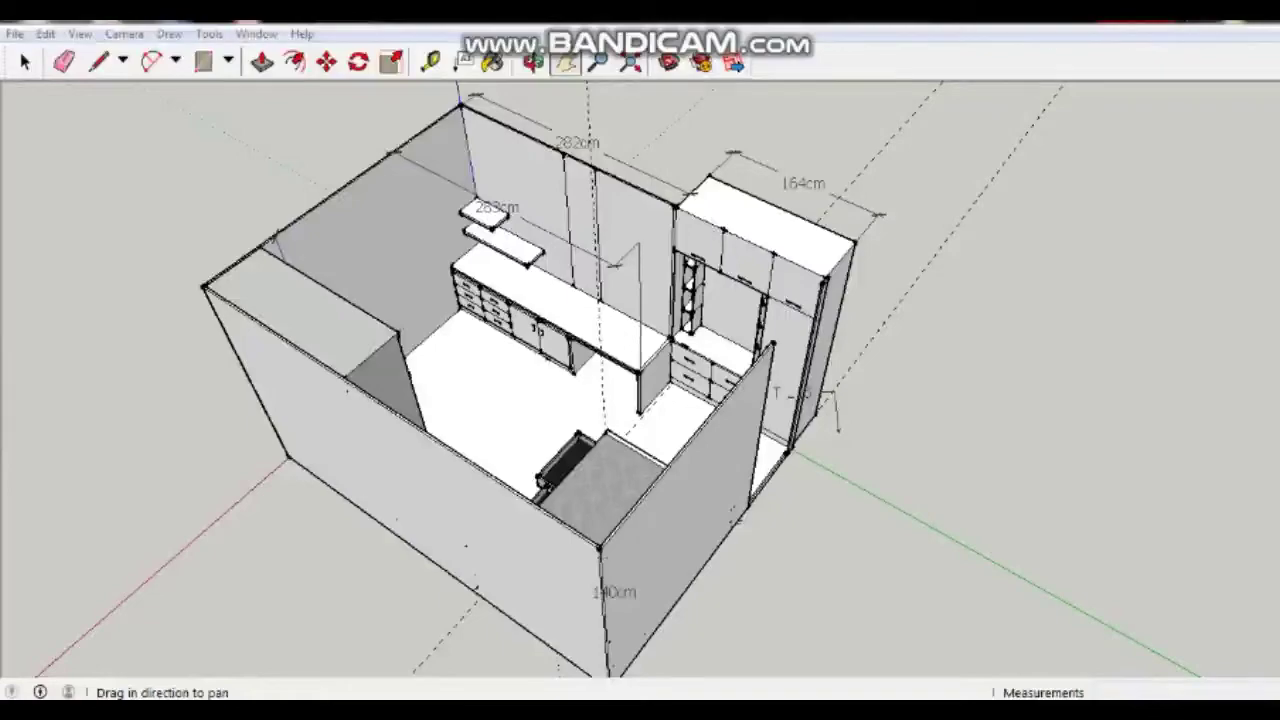
Orbit to a steeper view of the bedroom and zoom in toward the low cabinet
{"action": "mouse_move", "coordinate": [835, 405]}
{"action": "middle_mouse_down"}
{"action": "mouse_move", "coordinate": [808, 360]}
{"action": "mouse_move", "coordinate": [843, 440]}
{"action": "mouse_move", "coordinate": [775, 575]}
{"action": "mouse_move", "coordinate": [836, 296]}
{"action": "mouse_move", "coordinate": [798, 365]}
{"action": "mouse_move", "coordinate": [760, 300]}
{"action": "mouse_move", "coordinate": [360, 300]}
{"action": "middle_mouse_up"}
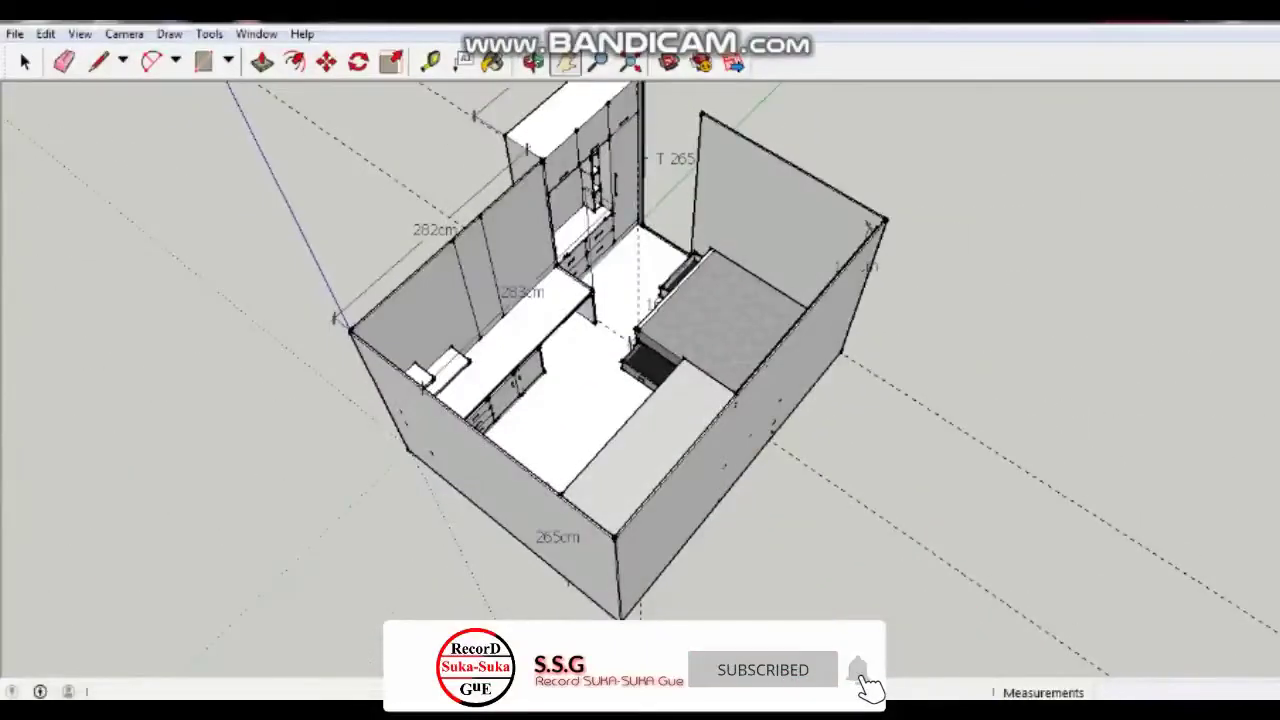
{"action": "mouse_move", "coordinate": [640, 360]}
{"action": "middle_mouse_down"}
{"action": "mouse_move", "coordinate": [640, 330]}
{"action": "mouse_move", "coordinate": [600, 300]}
{"action": "middle_mouse_up"}
{"action": "scroll", "coordinate": [640, 360], "scroll_direction": "up", "scroll_amount": 5}
{"action": "key", "text": "m"}
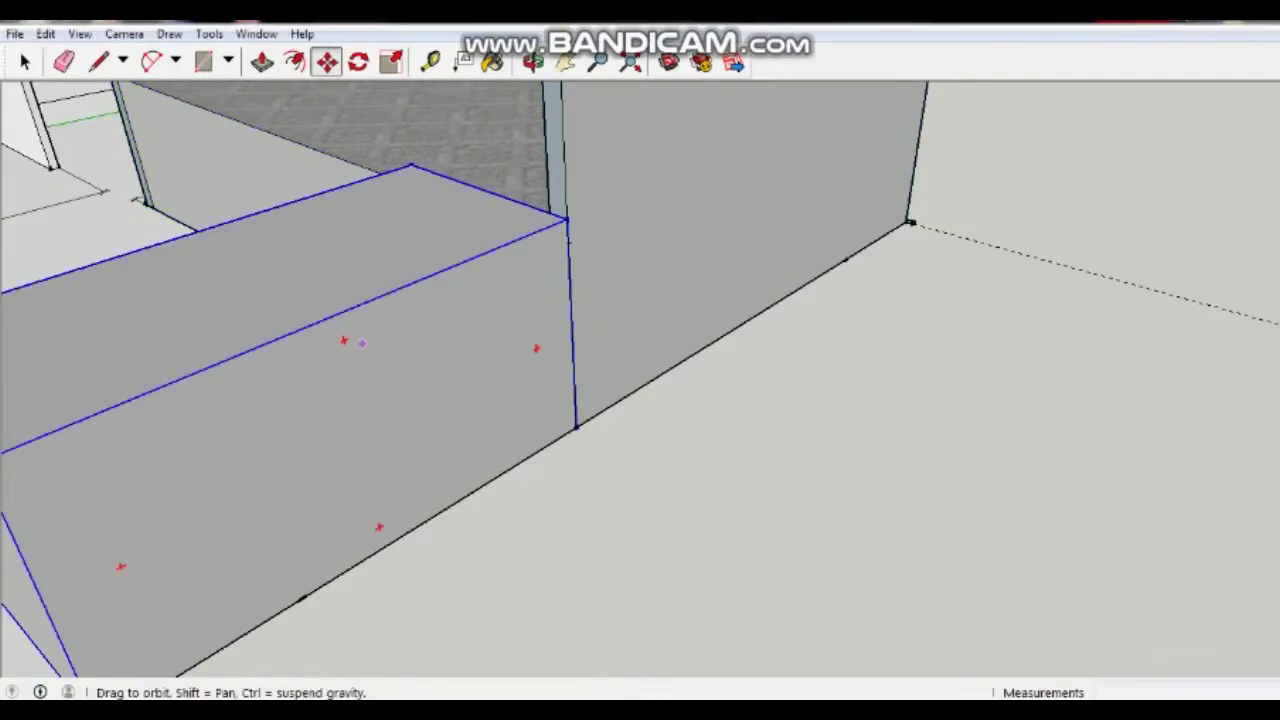
Orbit and zoom until the low cabinet's two doors and handles face the camera
{"action": "mouse_move", "coordinate": [640, 360]}
{"action": "middle_mouse_down"}
{"action": "mouse_move", "coordinate": [640, 330]}
{"action": "mouse_move", "coordinate": [580, 280]}
{"action": "mouse_move", "coordinate": [630, 355]}
{"action": "middle_mouse_up"}
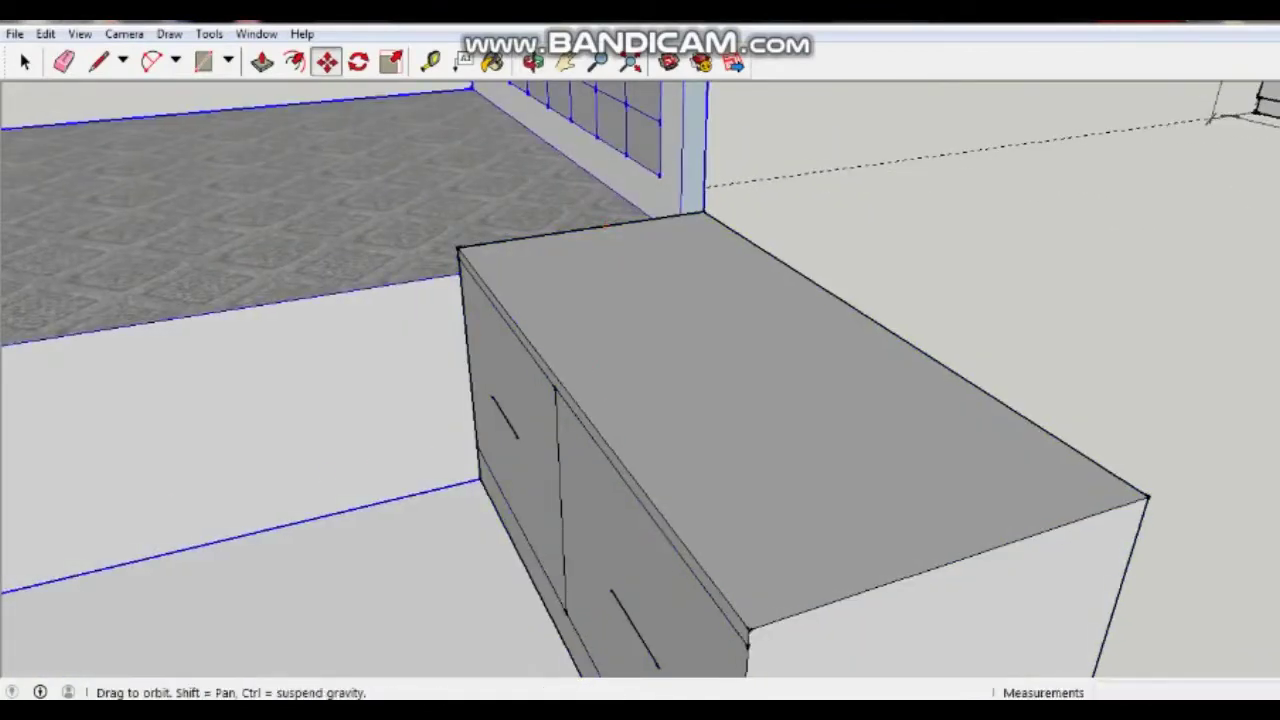
{"action": "middle_click_drag", "start_coordinate": [605, 228], "coordinate": [481, 458]}
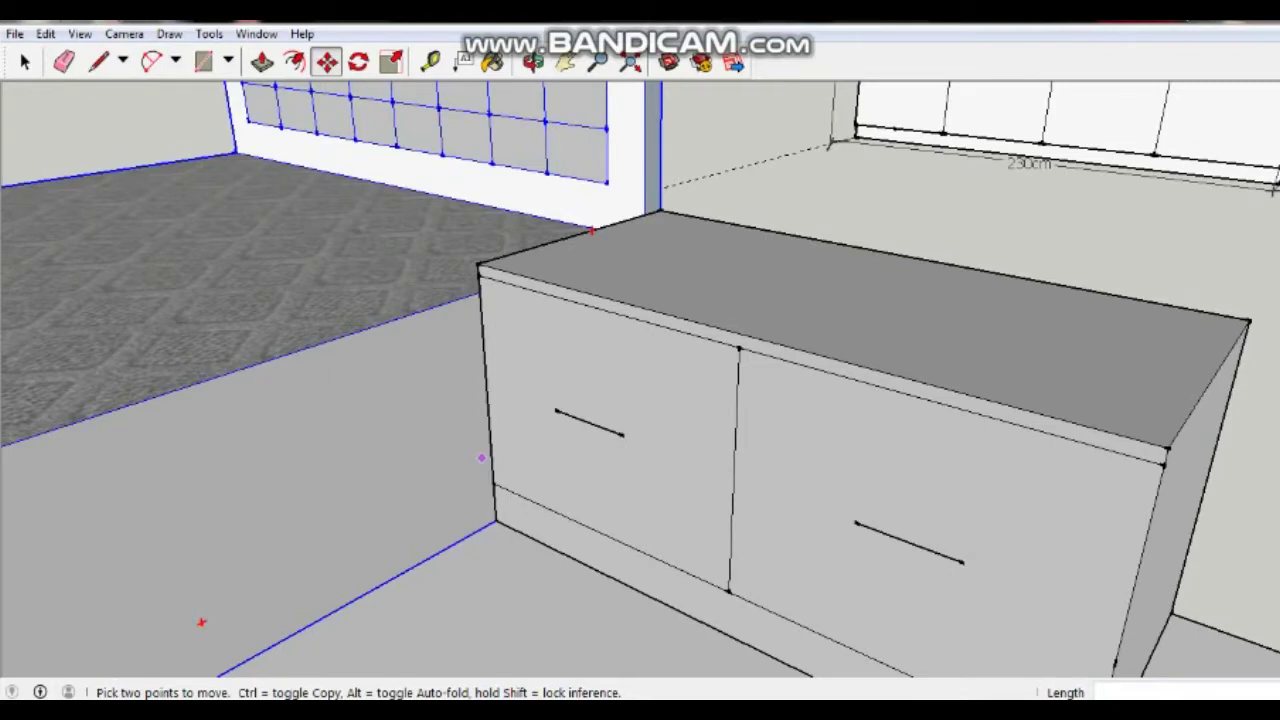
{"action": "scroll", "coordinate": [473, 464], "scroll_direction": "down", "scroll_amount": 2}
{"action": "middle_click_drag", "start_coordinate": [476, 460], "coordinate": [400, 470]}
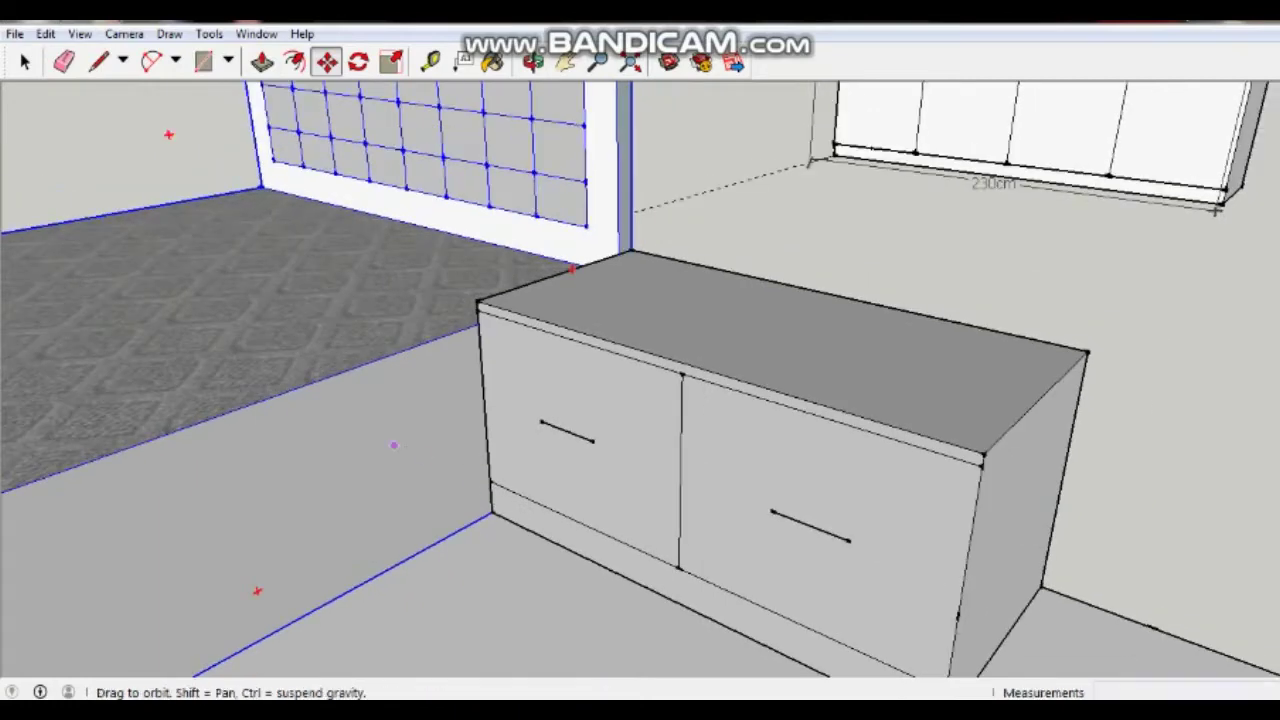
{"action": "key", "text": "m"}
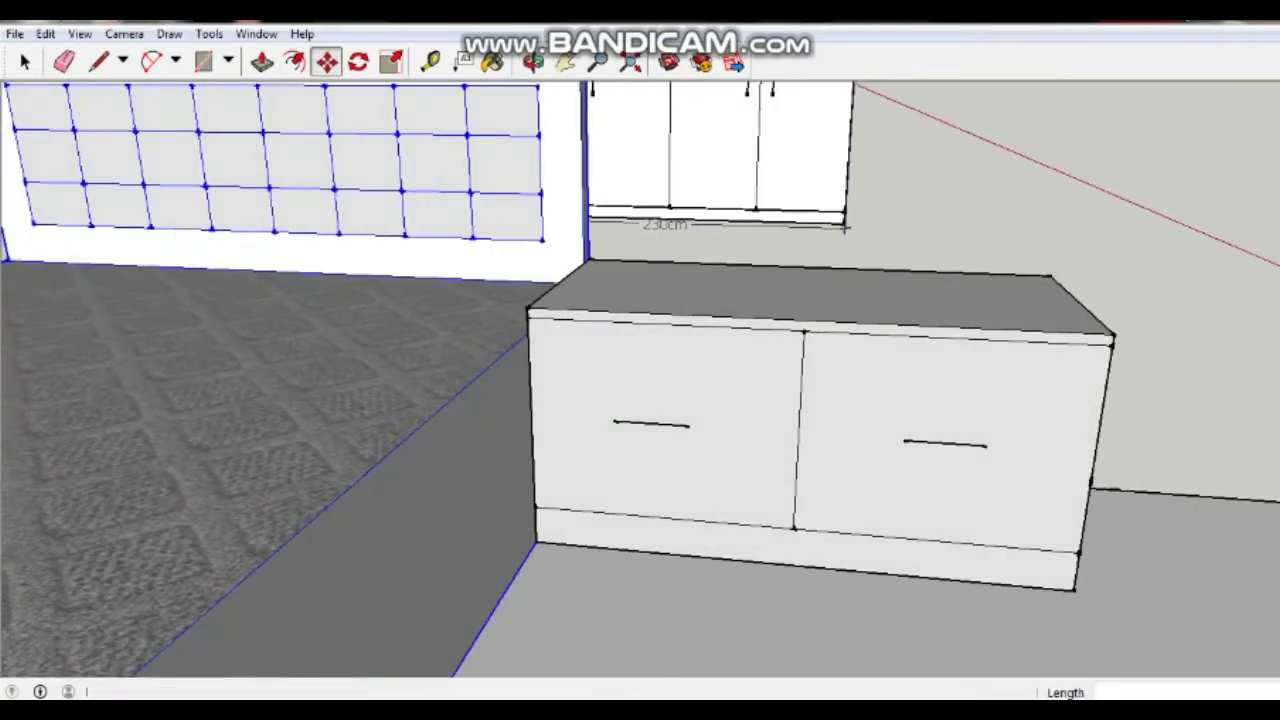
{"action": "mouse_move", "coordinate": [845, 228]}
{"action": "middle_mouse_down"}
{"action": "mouse_move", "coordinate": [598, 240]}
{"action": "mouse_move", "coordinate": [614, 237]}
{"action": "middle_mouse_up"}
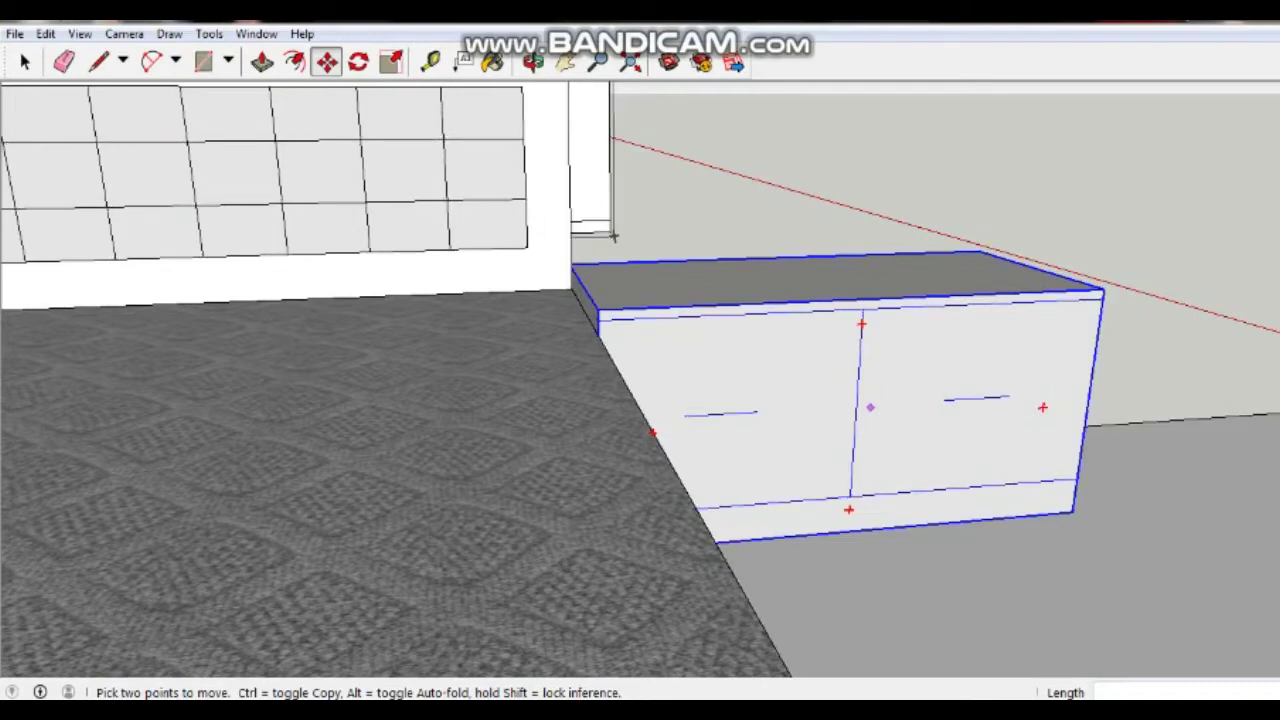
{"action": "middle_click_drag", "start_coordinate": [894, 420], "coordinate": [860, 440]}
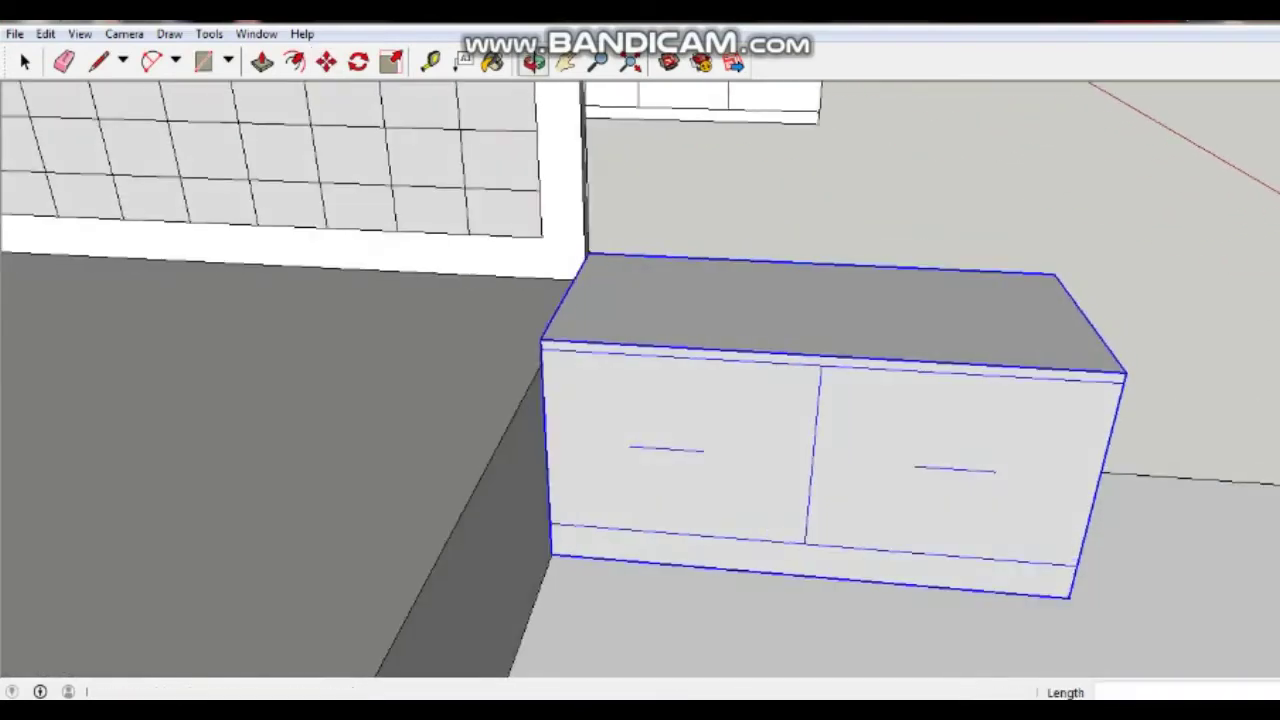
Select the low cabinet, enter its group for editing, and orbit to face its front
{"action": "key", "text": "m"}
{"action": "key", "text": "space"}
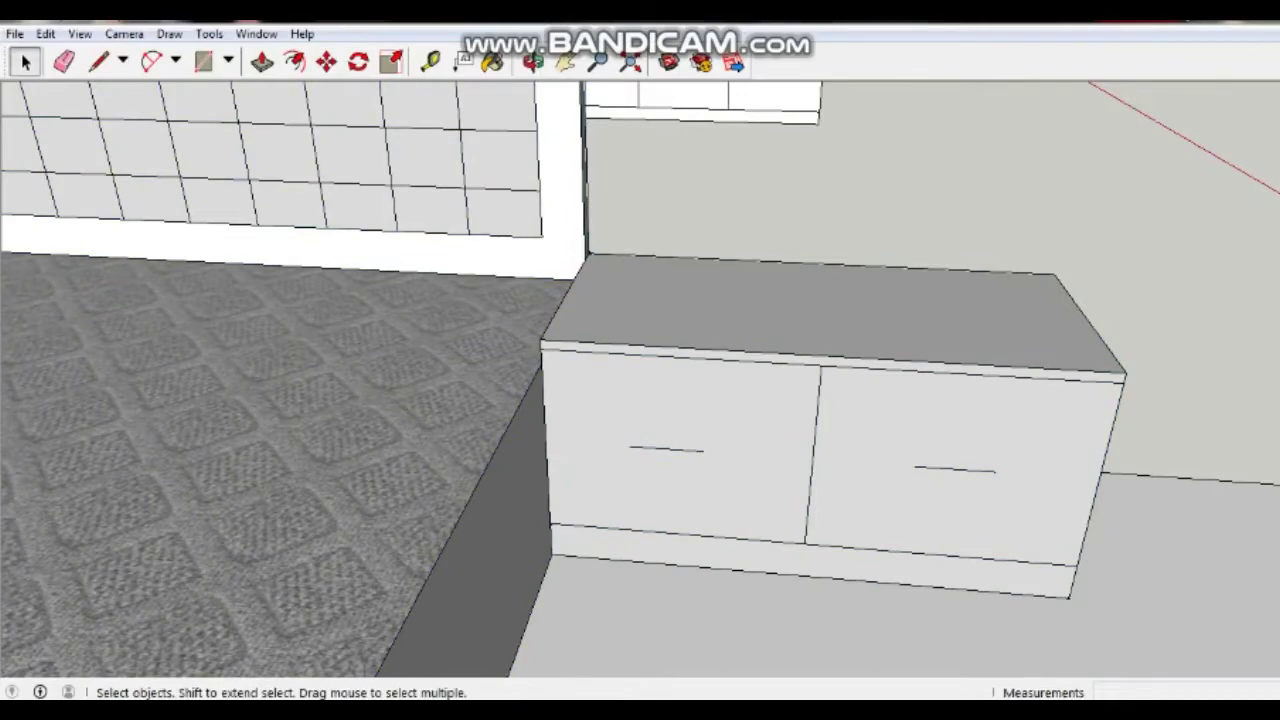
{"action": "left_click", "coordinate": [700, 480]}
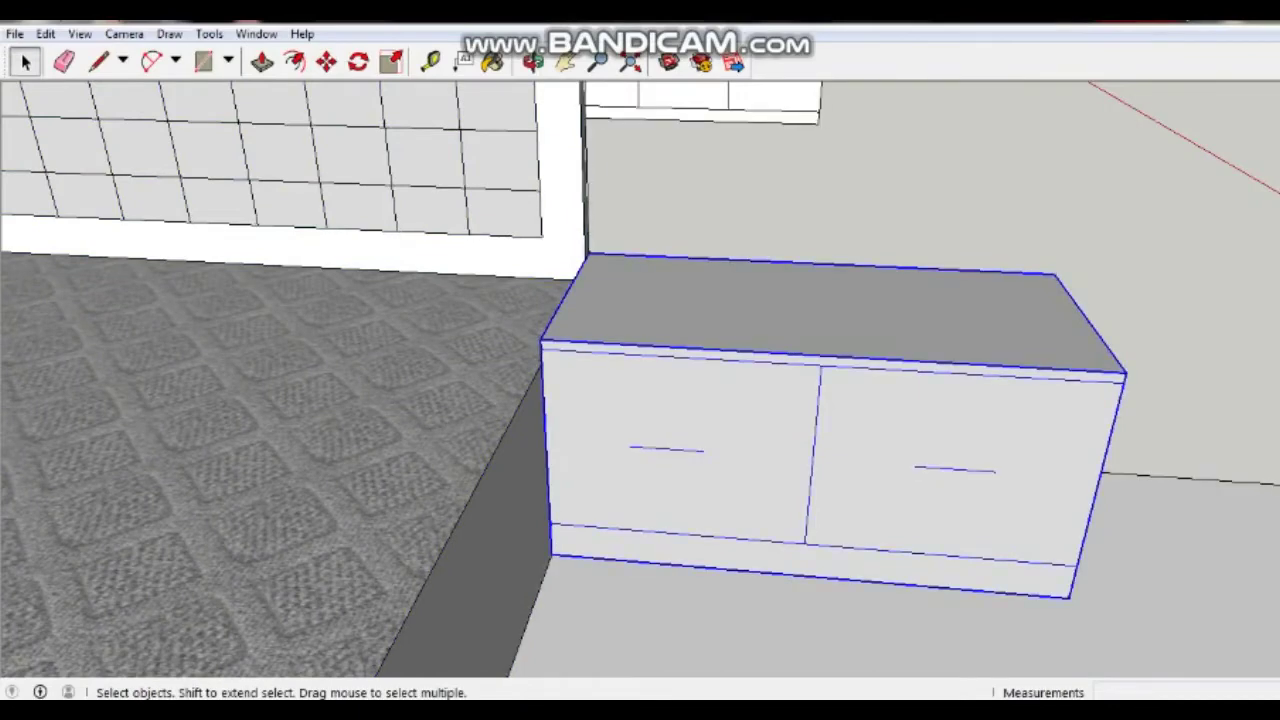
{"action": "key", "text": "m"}
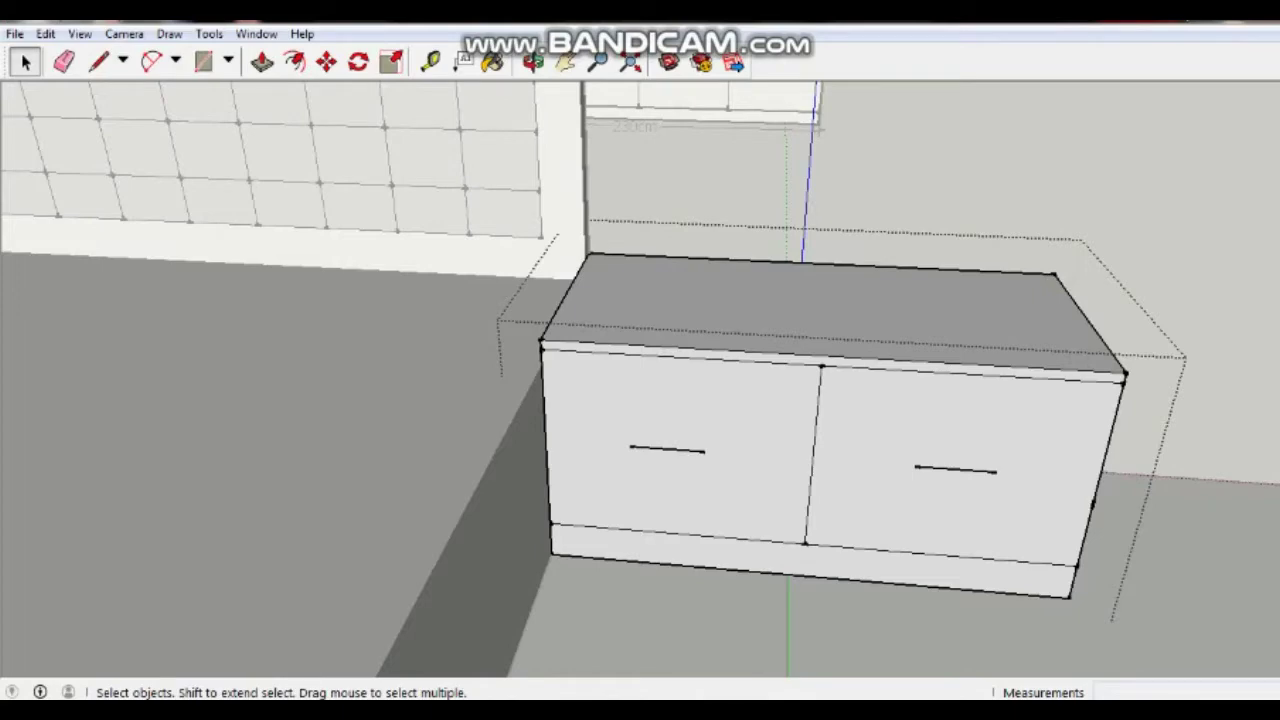
{"action": "middle_click_drag", "start_coordinate": [640, 400], "coordinate": [720, 390]}
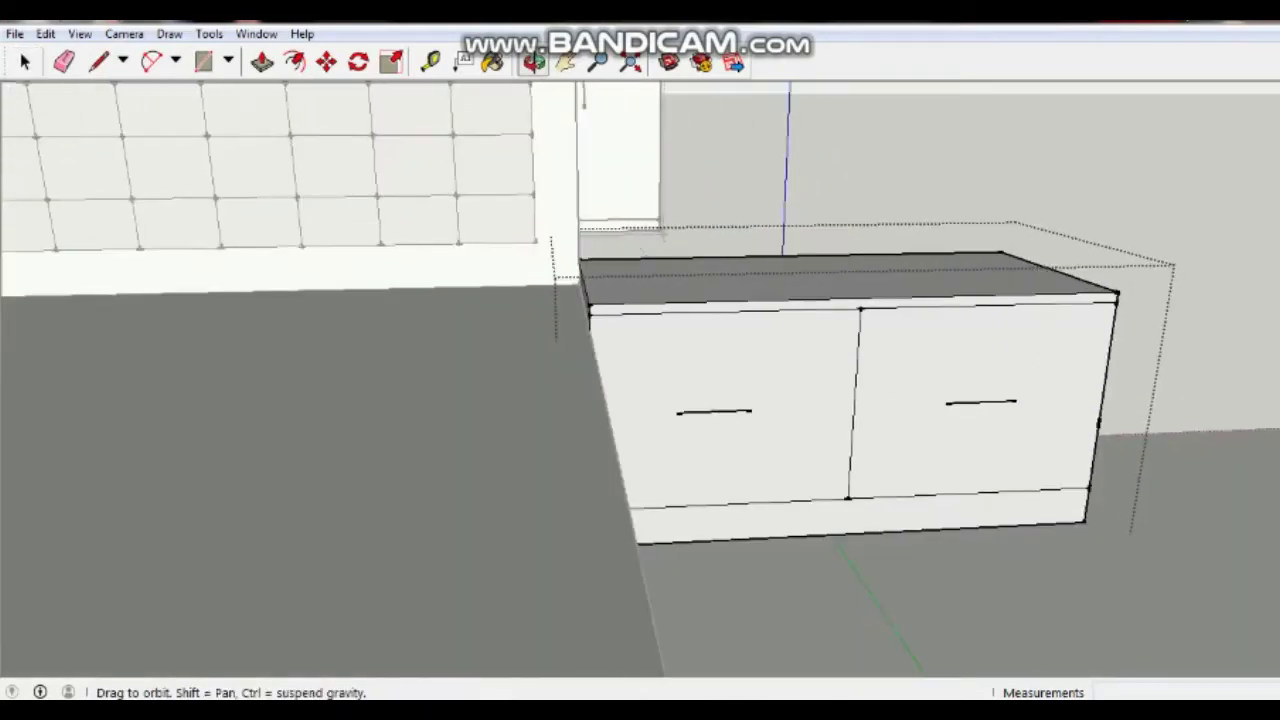
{"action": "left_click_drag", "start_coordinate": [700, 400], "coordinate": [665, 400]}
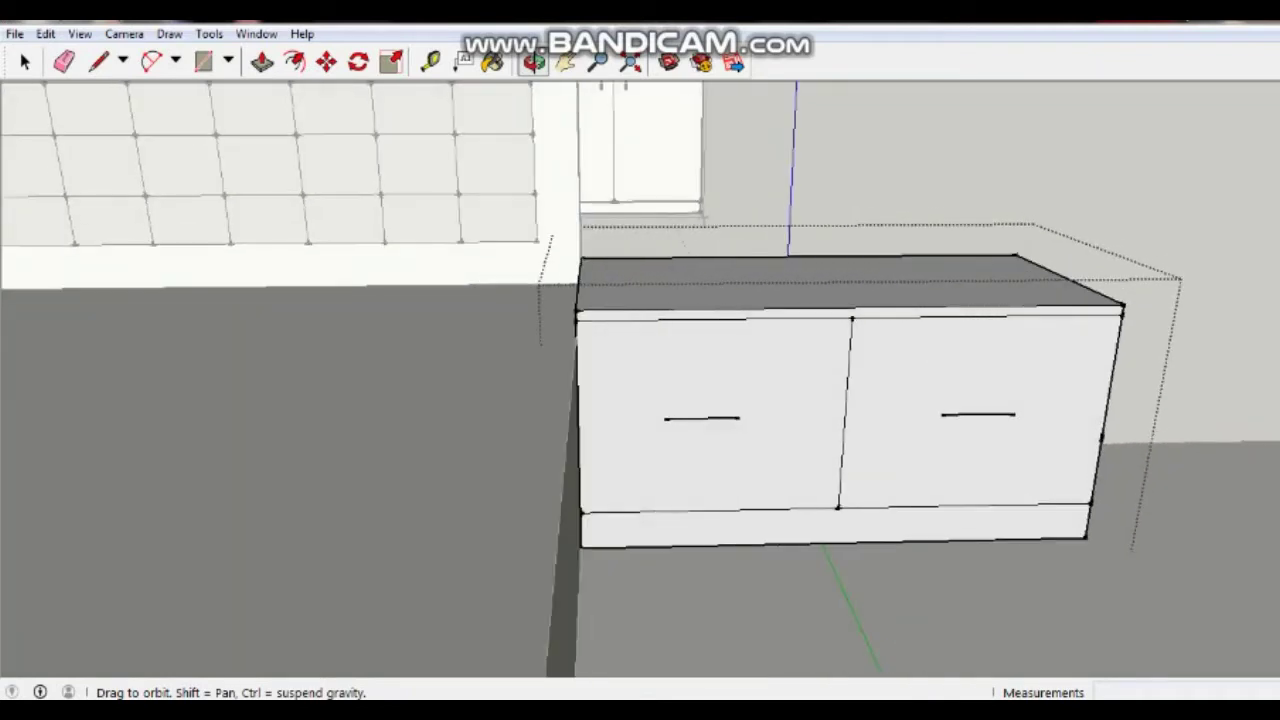
{"action": "key", "text": "space"}
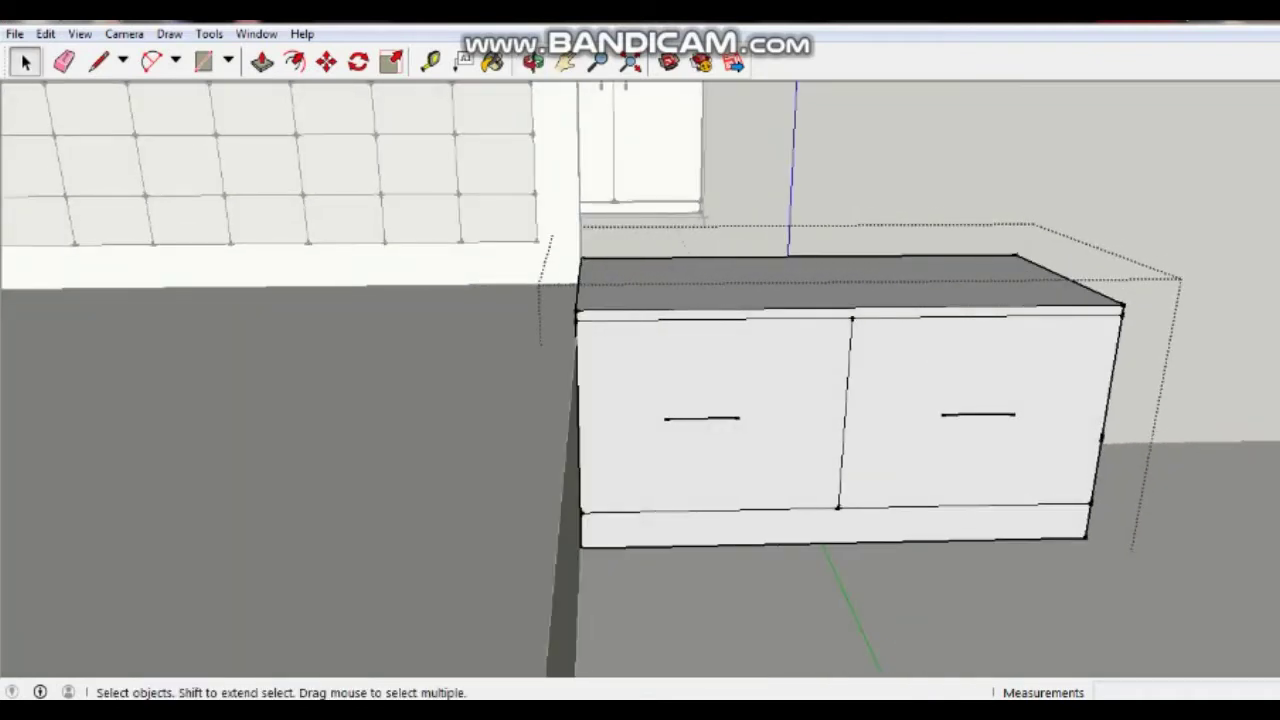
Erase the doors' top edge line and the vertical divider between the two cabinet doors
{"action": "left_click", "coordinate": [63, 61]}
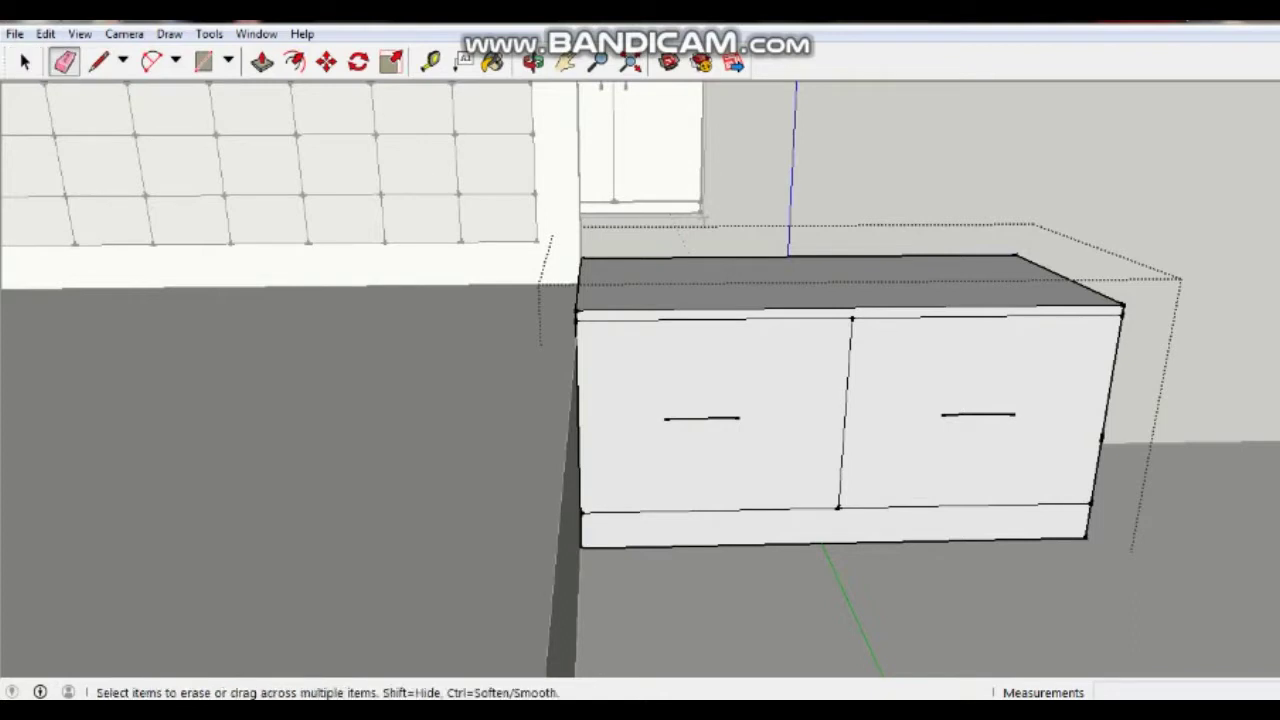
{"action": "left_click", "coordinate": [990, 314]}
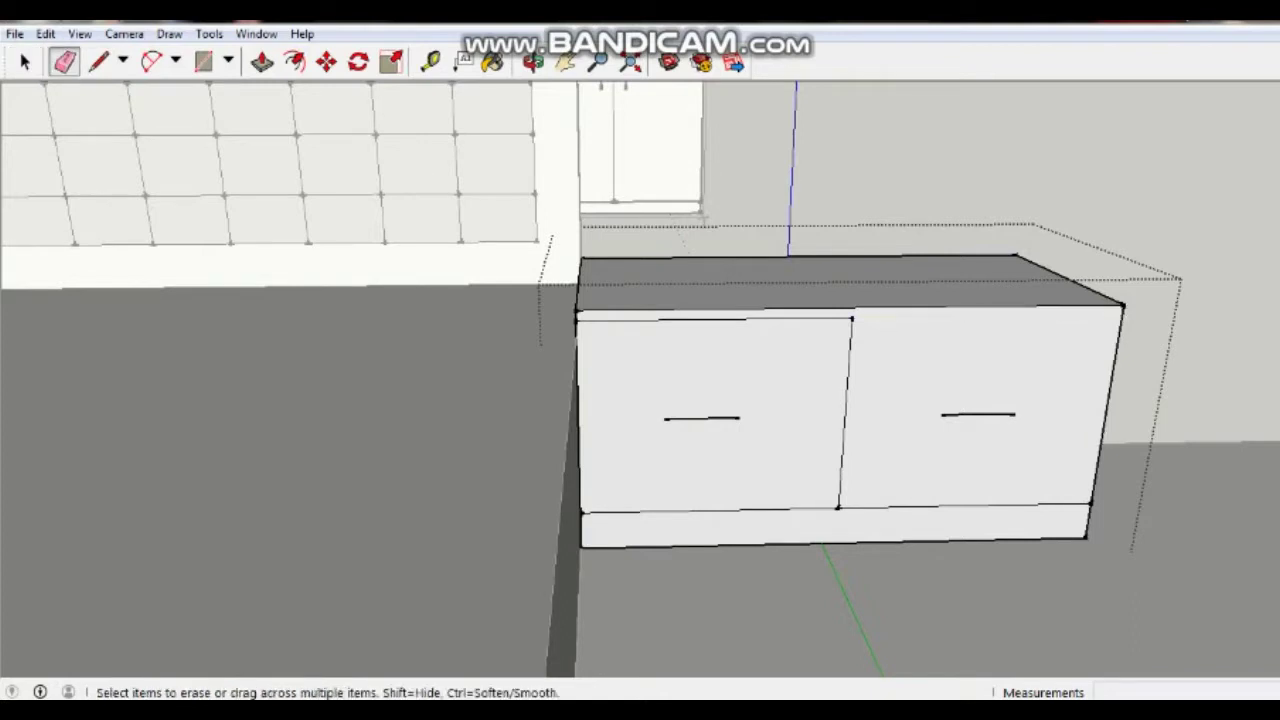
{"action": "left_click_drag", "start_coordinate": [715, 318], "coordinate": [845, 410]}
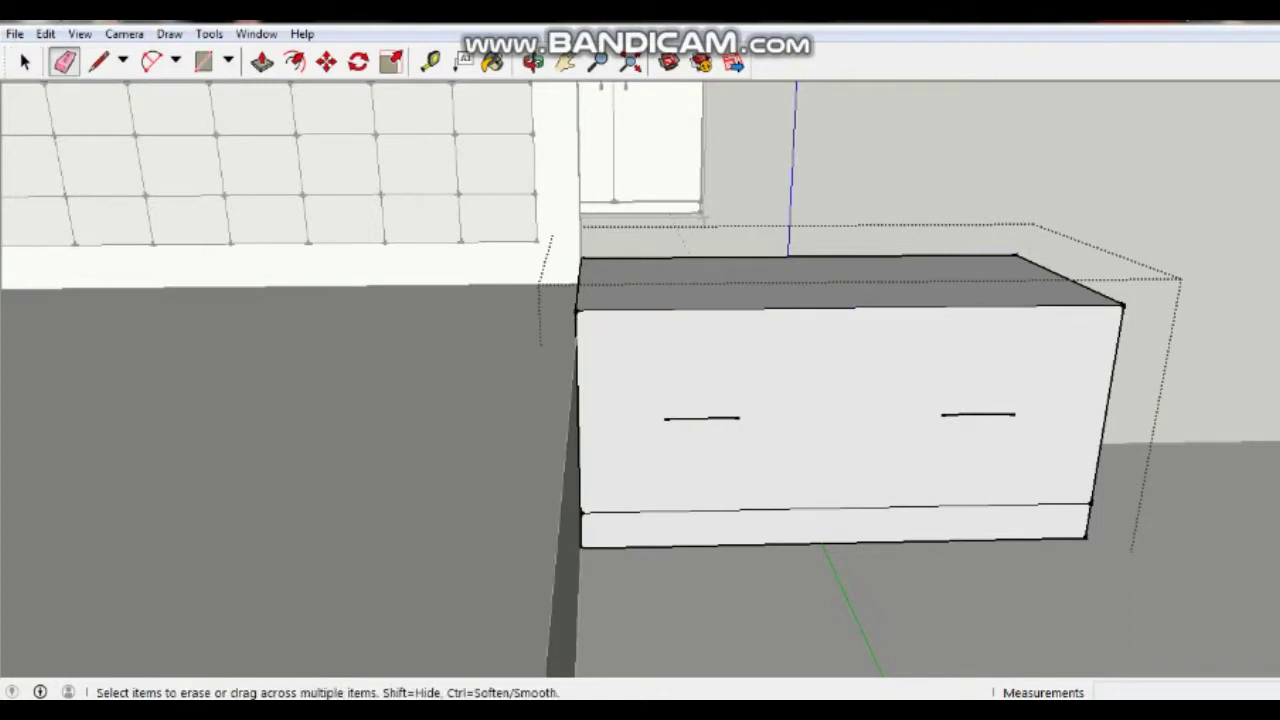
Push the cabinet's top face down 5 cm
{"action": "key", "text": "p"}
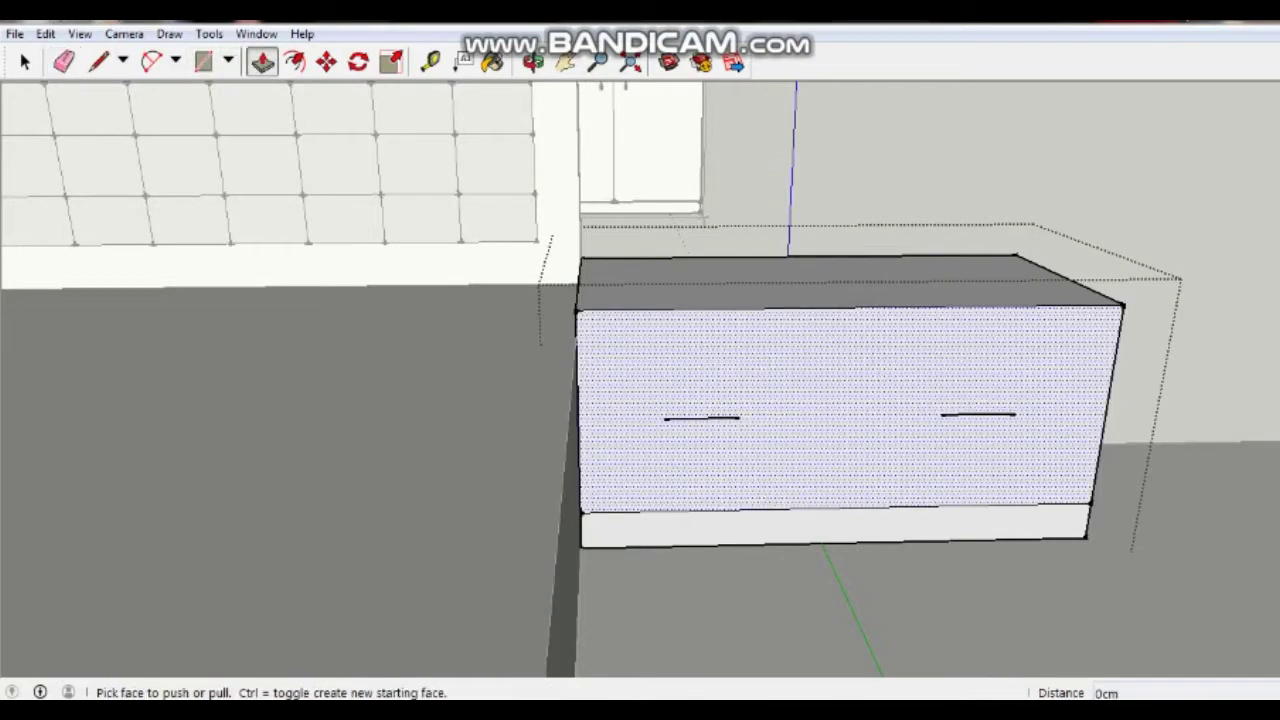
{"action": "scroll", "coordinate": [686, 413], "scroll_direction": "up", "scroll_amount": 1}
{"action": "middle_click_drag", "start_coordinate": [700, 400], "coordinate": [820, 260]}
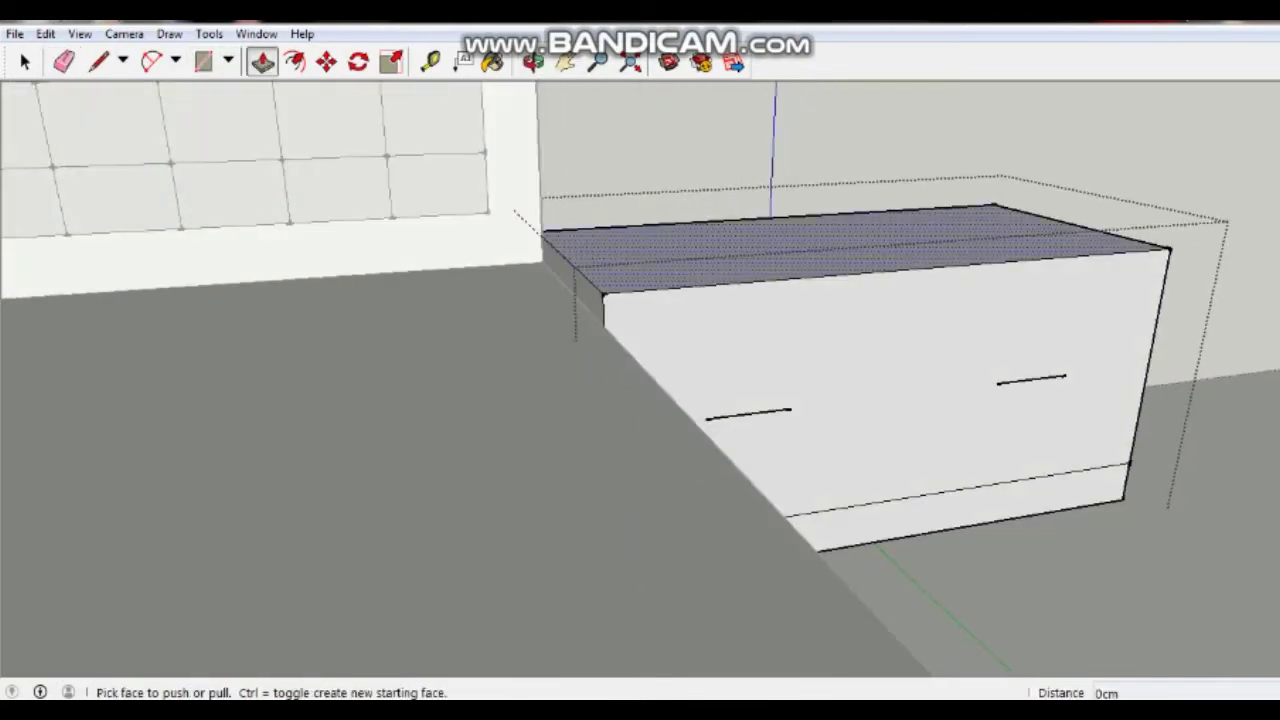
{"action": "left_click_drag", "start_coordinate": [600, 285], "coordinate": [603, 325]}
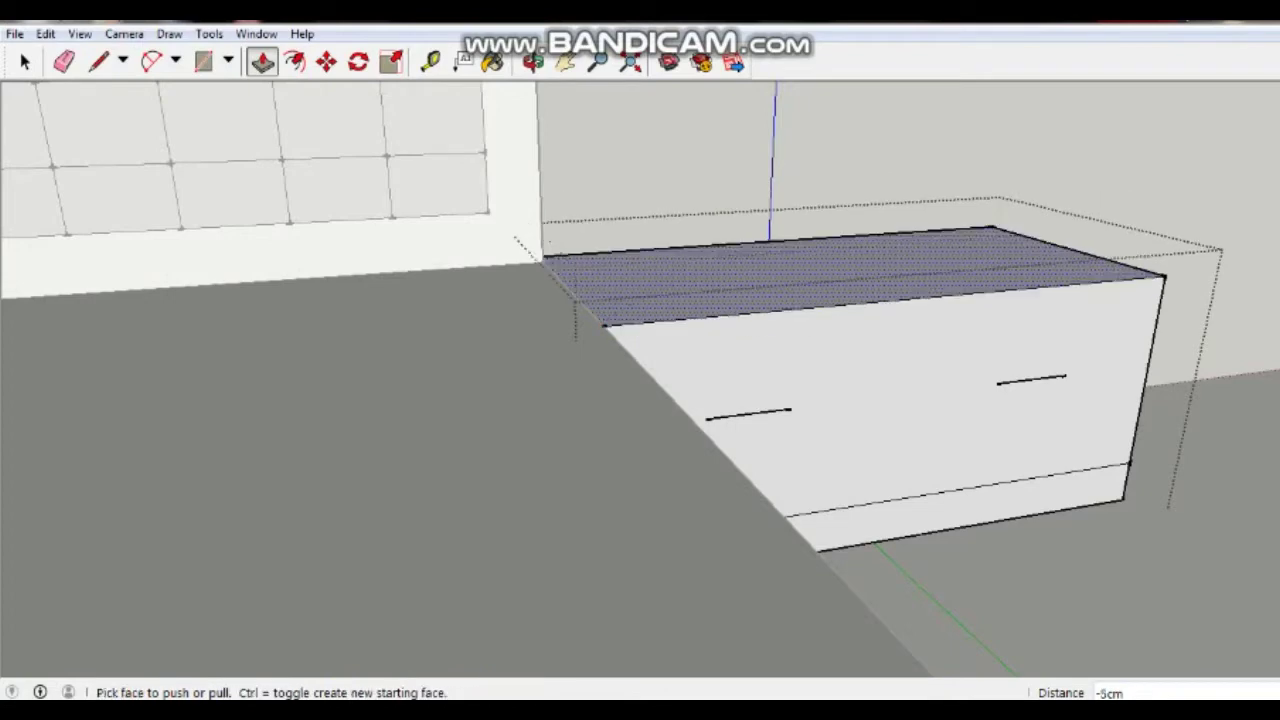
{"action": "middle_click_drag", "start_coordinate": [603, 325], "coordinate": [700, 330]}
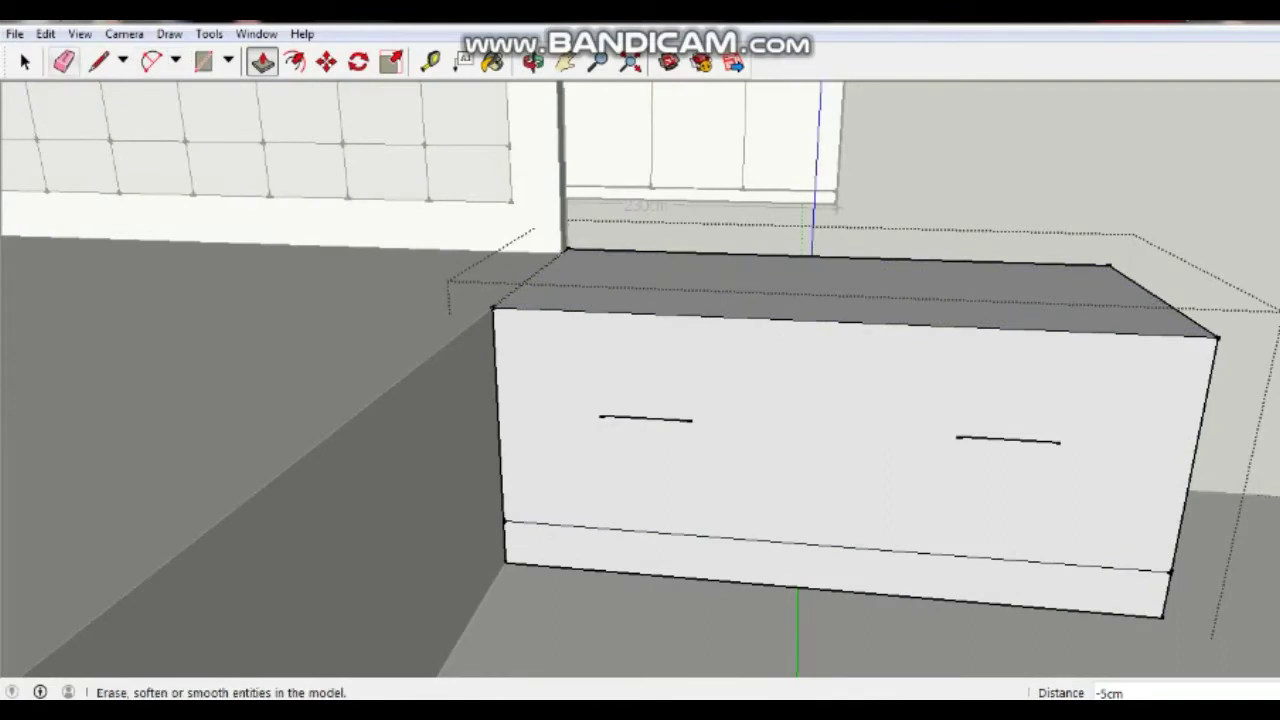
Draw a horizontal line below the cabinet top and a vertical divider from its midpoint down
{"action": "left_click", "coordinate": [97, 61]}
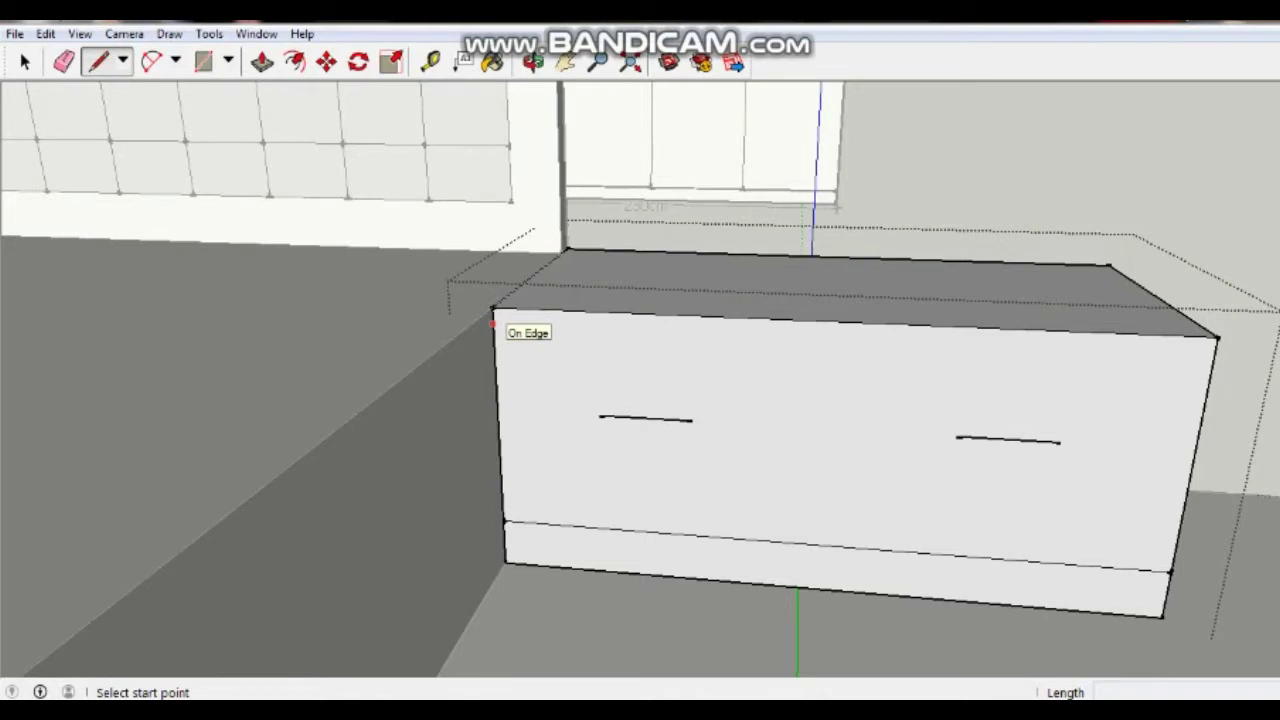
{"action": "left_click", "coordinate": [492, 318]}
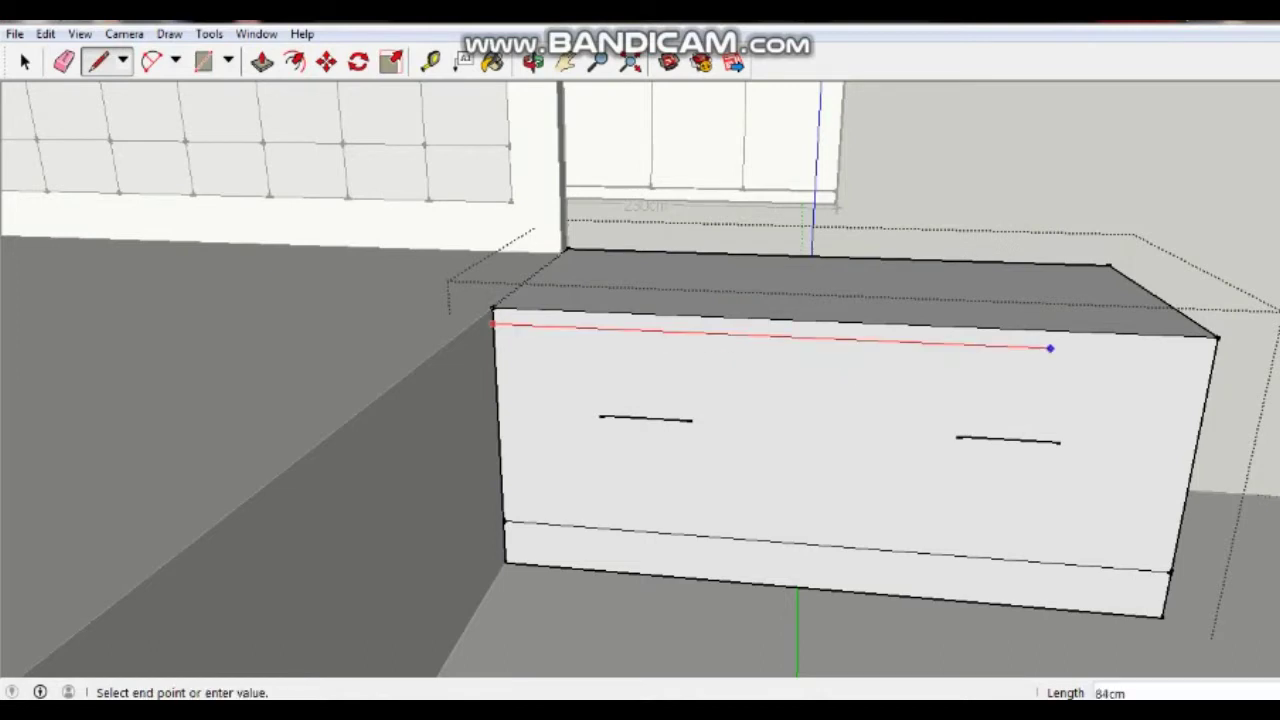
{"action": "left_click", "coordinate": [1215, 351]}
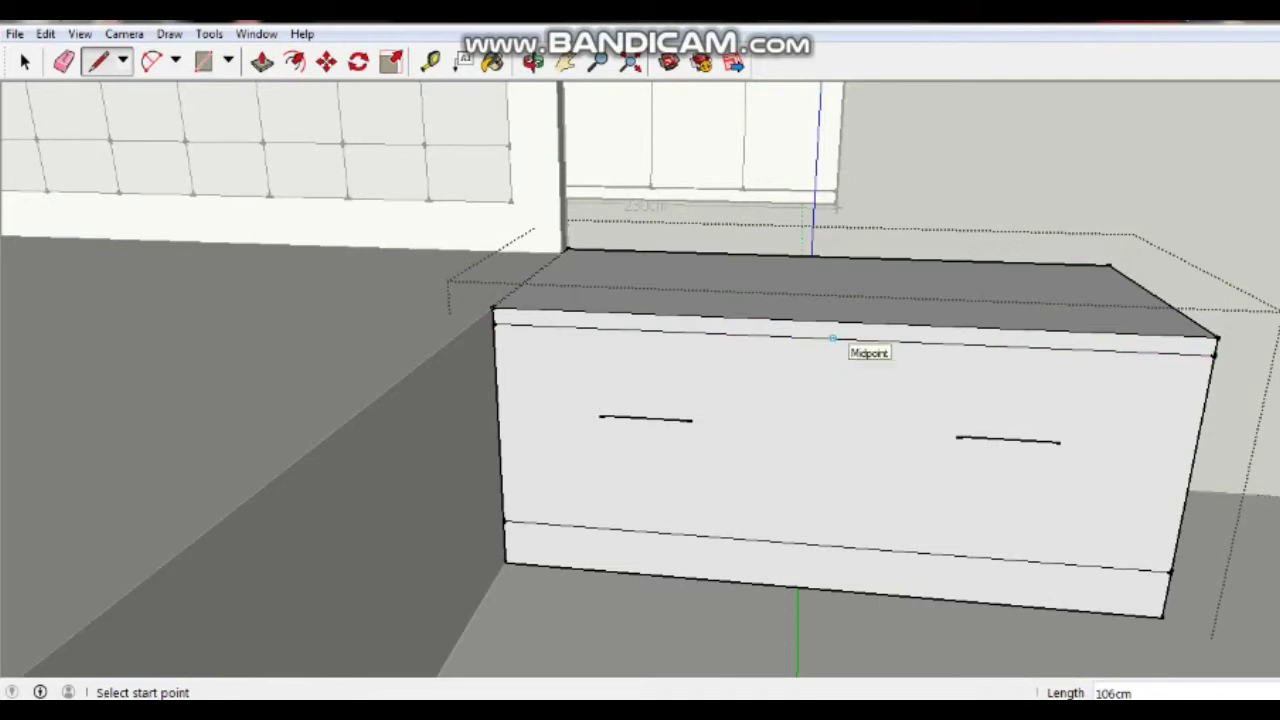
{"action": "left_click", "coordinate": [833, 338]}
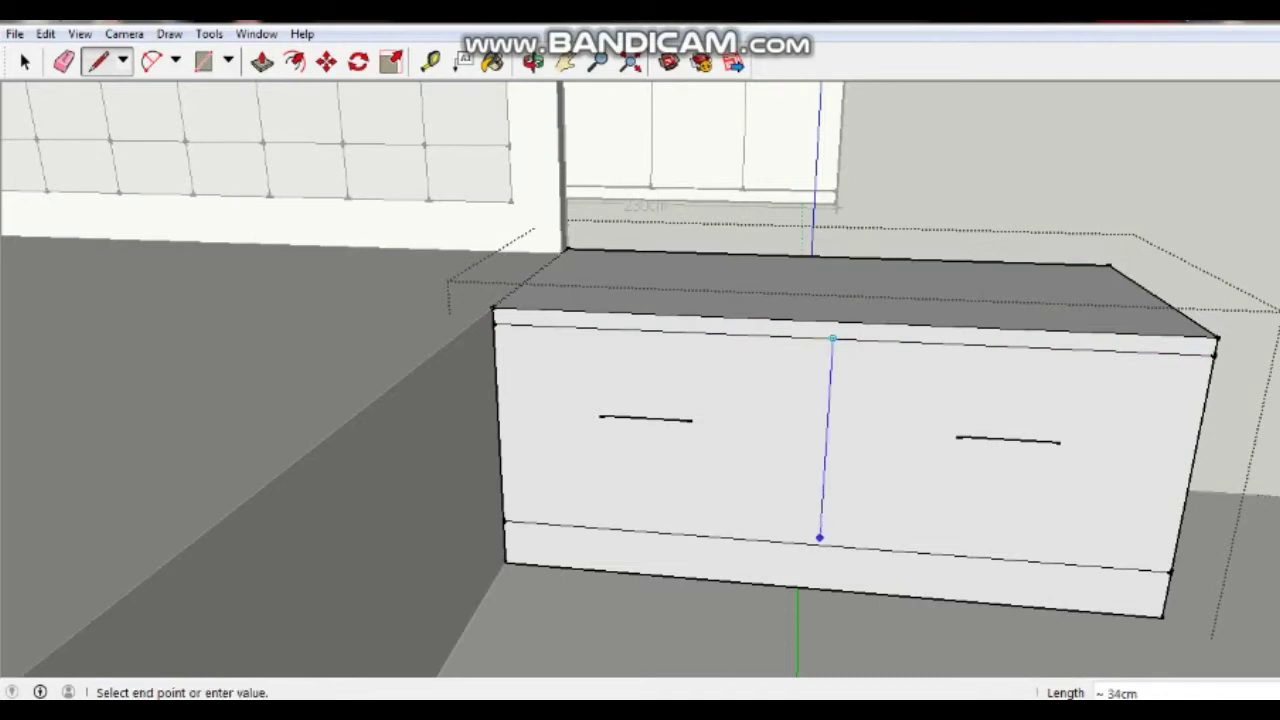
{"action": "left_click", "coordinate": [820, 545]}
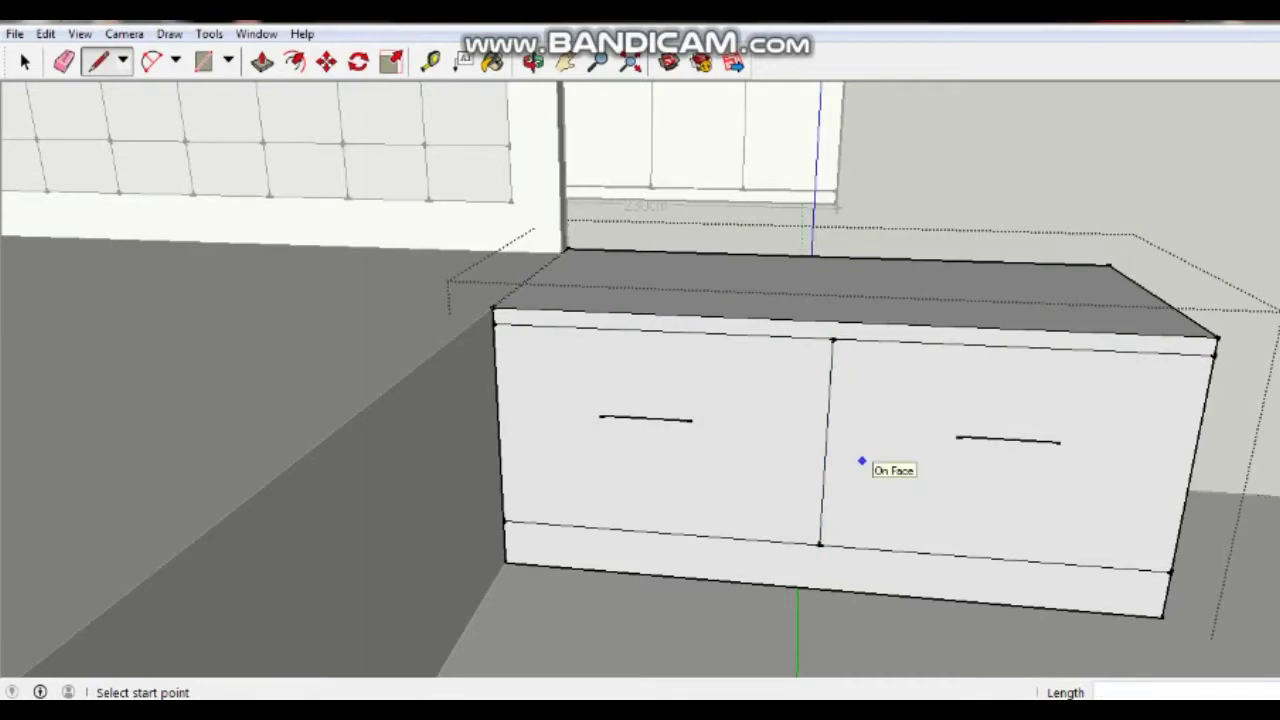
{"action": "scroll", "coordinate": [863, 465], "scroll_direction": "down", "scroll_amount": 1}
{"action": "mouse_move", "coordinate": [863, 465]}
{"action": "middle_mouse_down"}
{"action": "mouse_move", "coordinate": [800, 470]}
{"action": "mouse_move", "coordinate": [914, 463]}
{"action": "middle_mouse_up"}
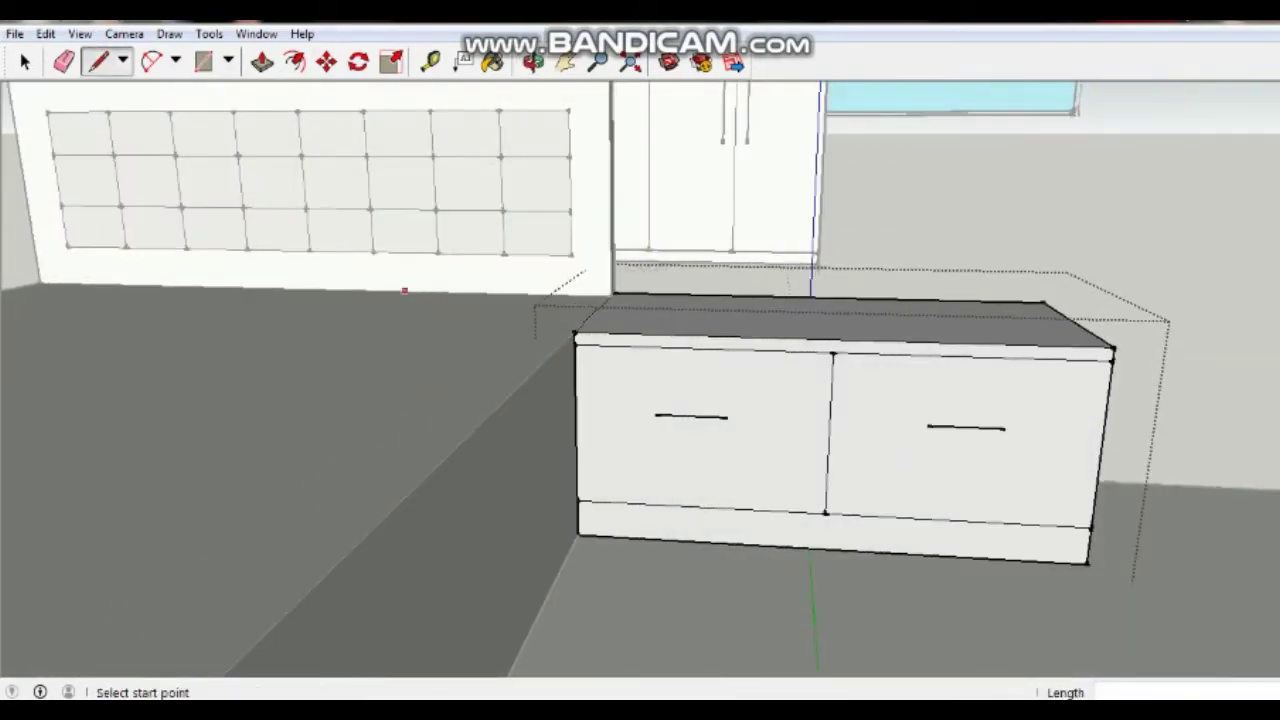
{"action": "key", "text": "space"}
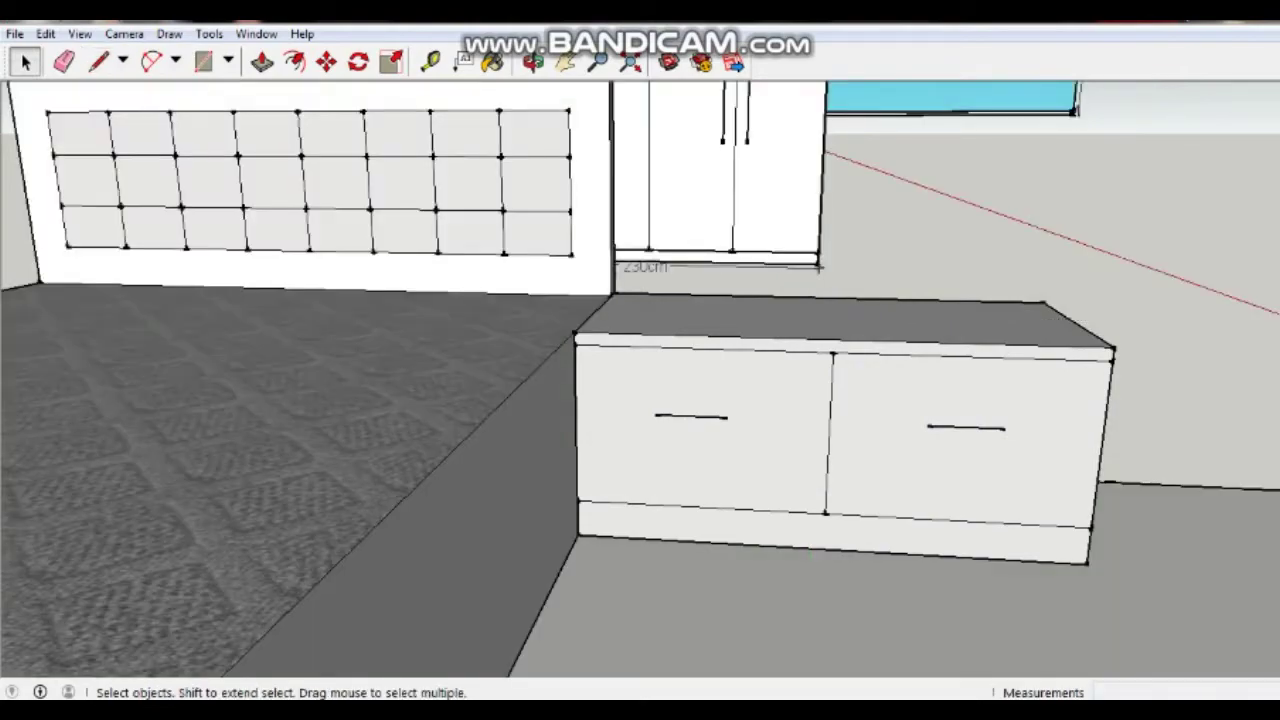
Orbit around the bed and bedside cabinet, then zoom out to show the whole bedroom
{"action": "middle_click_drag", "start_coordinate": [640, 420], "coordinate": [670, 420]}
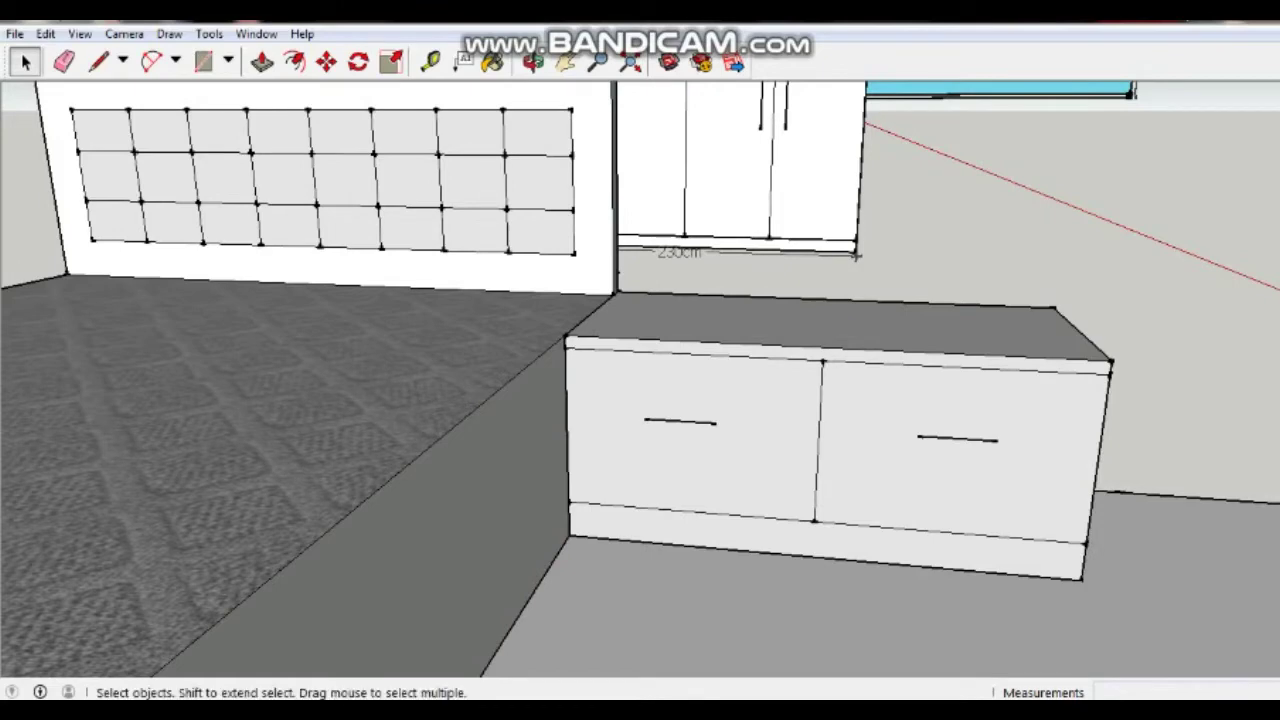
{"action": "scroll", "coordinate": [1000, 450], "scroll_direction": "down", "scroll_amount": 2}
{"action": "middle_click_drag", "start_coordinate": [870, 270], "coordinate": [913, 296]}
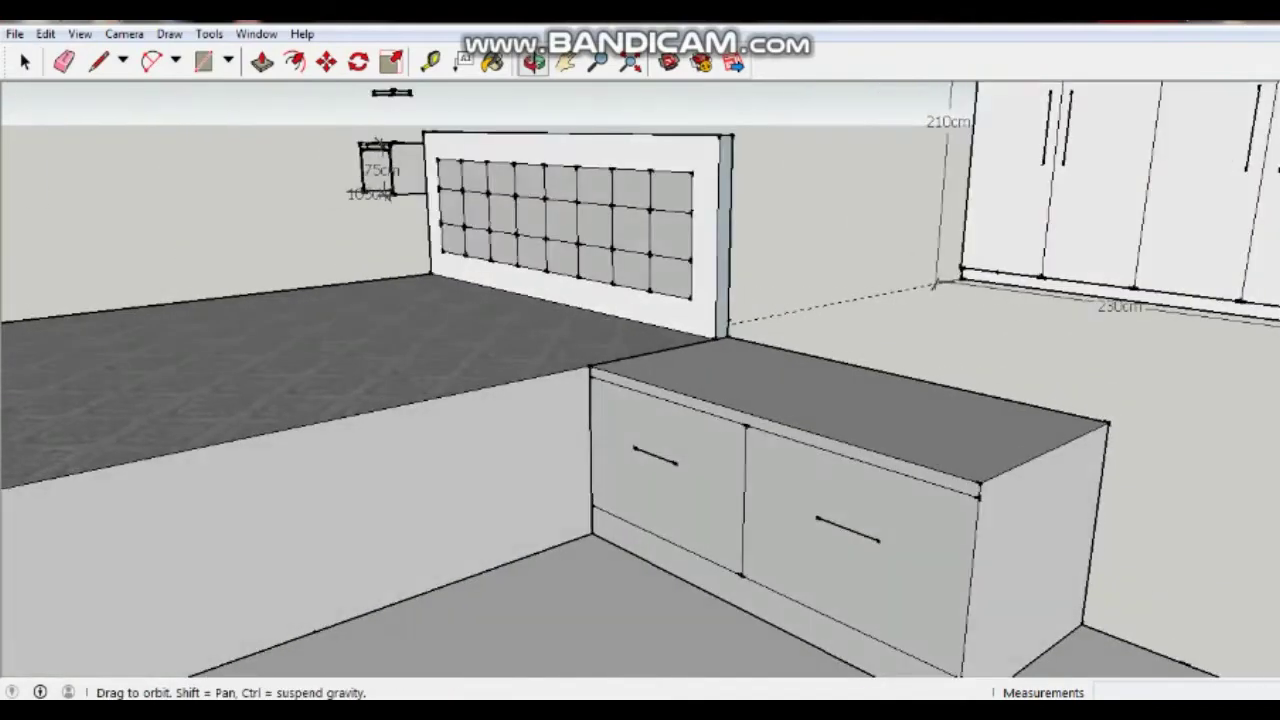
{"action": "scroll", "coordinate": [913, 296], "scroll_direction": "up", "scroll_amount": 1}
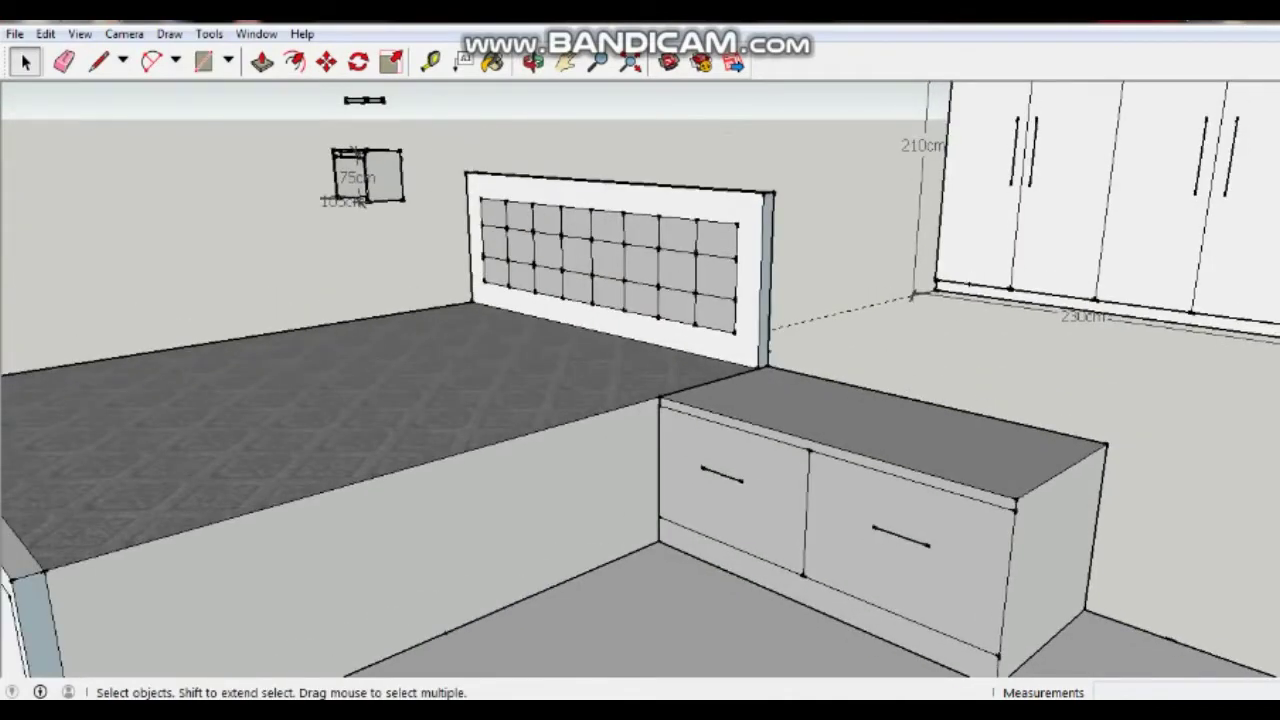
{"action": "middle_click_drag", "start_coordinate": [913, 296], "coordinate": [800, 300]}
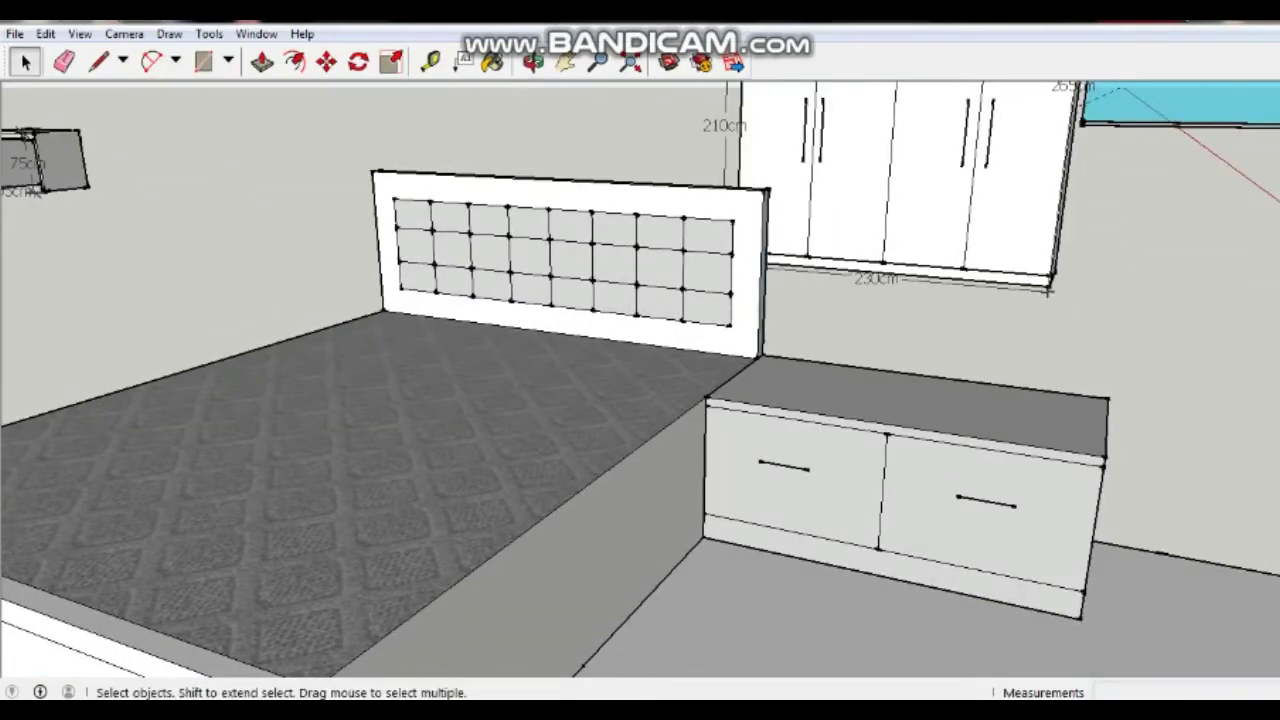
{"action": "middle_click_drag", "start_coordinate": [800, 300], "coordinate": [680, 312]}
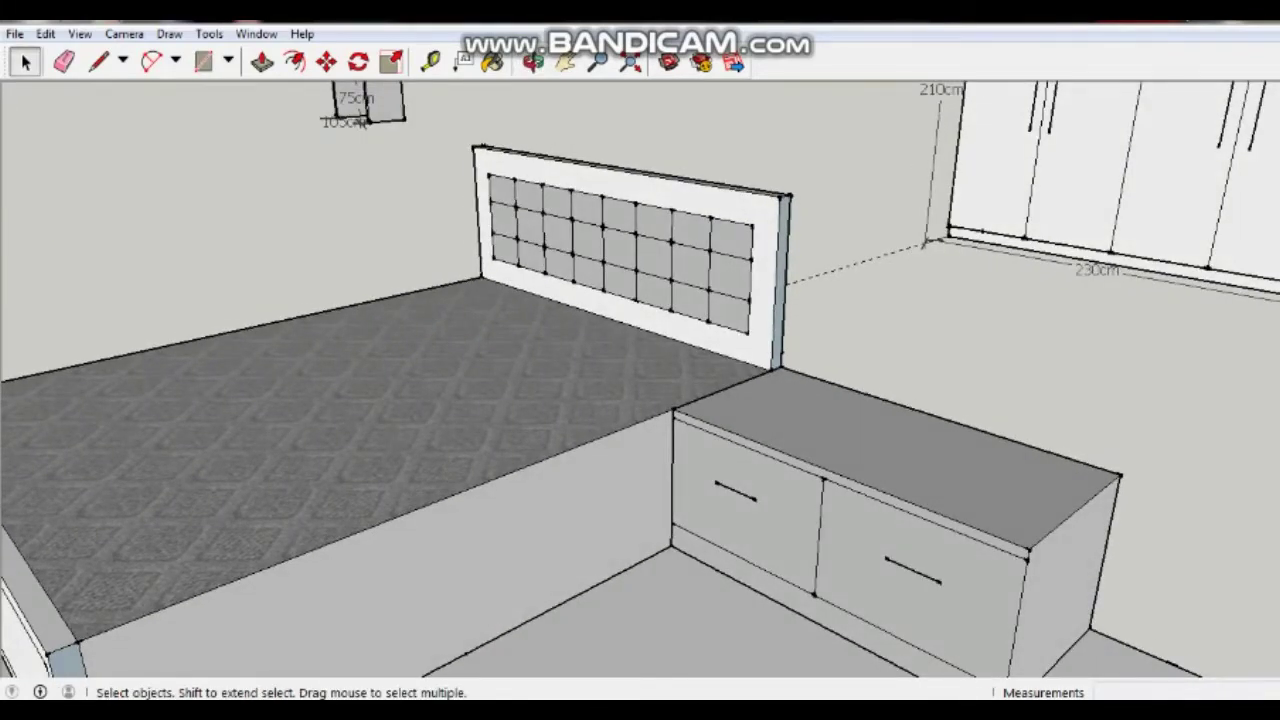
{"action": "scroll", "coordinate": [250, 200], "scroll_direction": "down", "scroll_amount": 3}
{"action": "scroll", "coordinate": [250, 200], "scroll_direction": "down", "scroll_amount": 2}
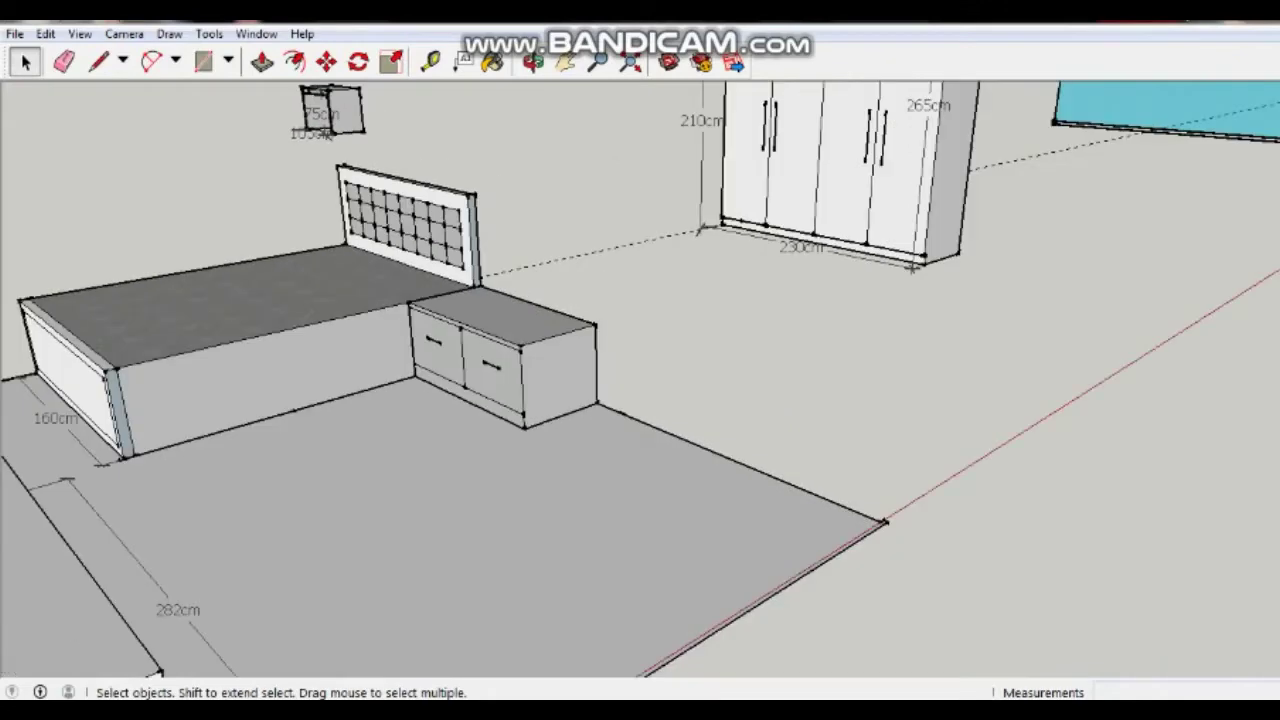
{"action": "middle_click_drag", "start_coordinate": [640, 400], "coordinate": [660, 400]}
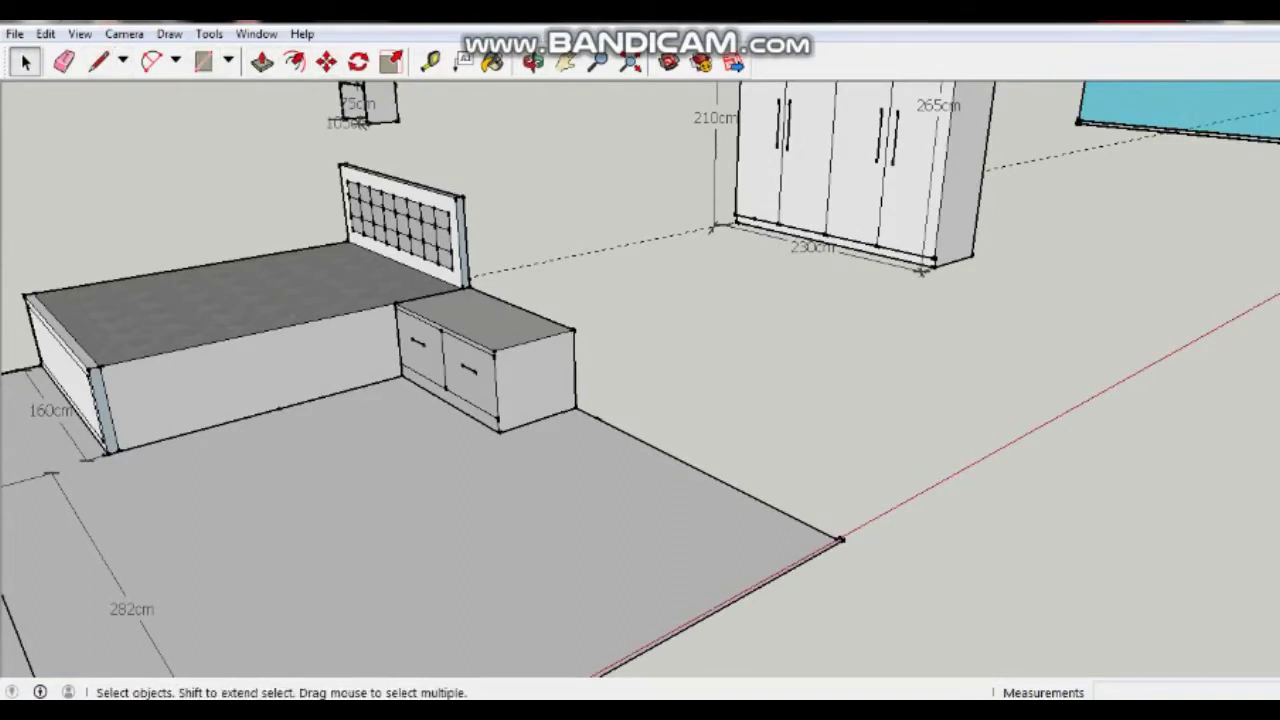
Pan and orbit to frame the four-door wardrobe up close
{"action": "left_click", "coordinate": [565, 62]}
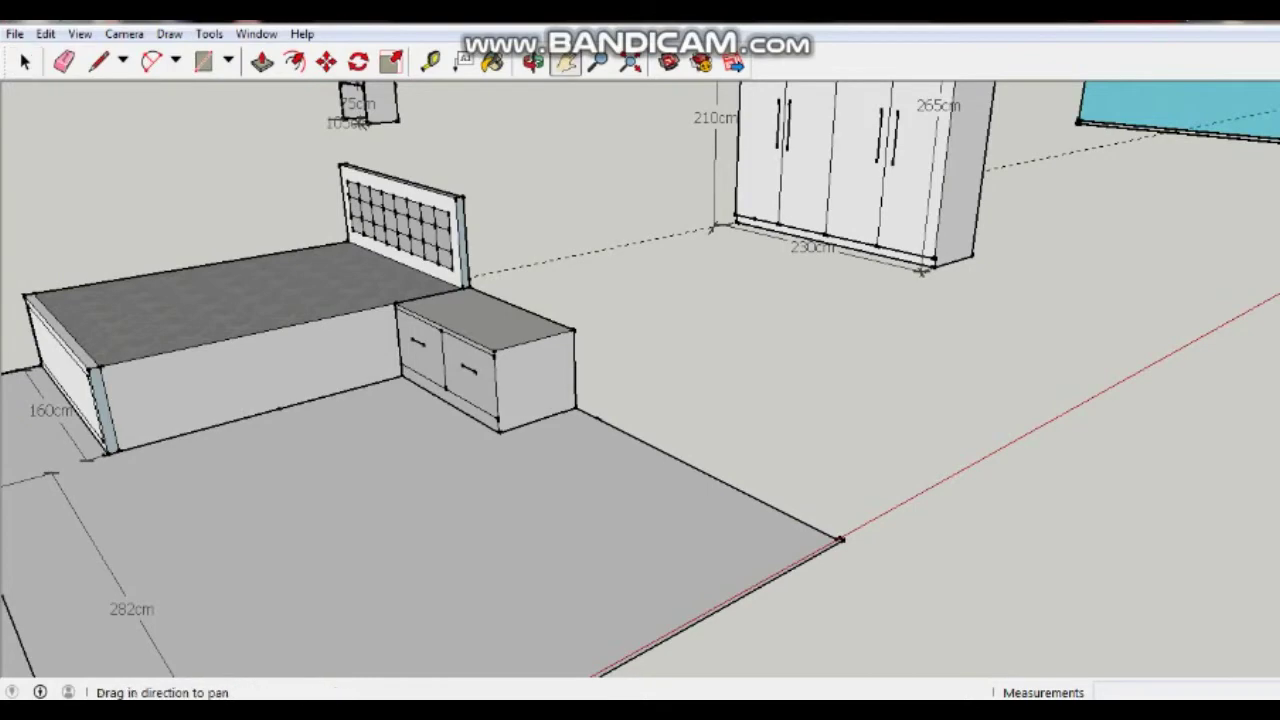
{"action": "mouse_move", "coordinate": [700, 420]}
{"action": "left_mouse_down"}
{"action": "mouse_move", "coordinate": [570, 530]}
{"action": "mouse_move", "coordinate": [400, 540]}
{"action": "mouse_move", "coordinate": [390, 640]}
{"action": "left_mouse_up"}
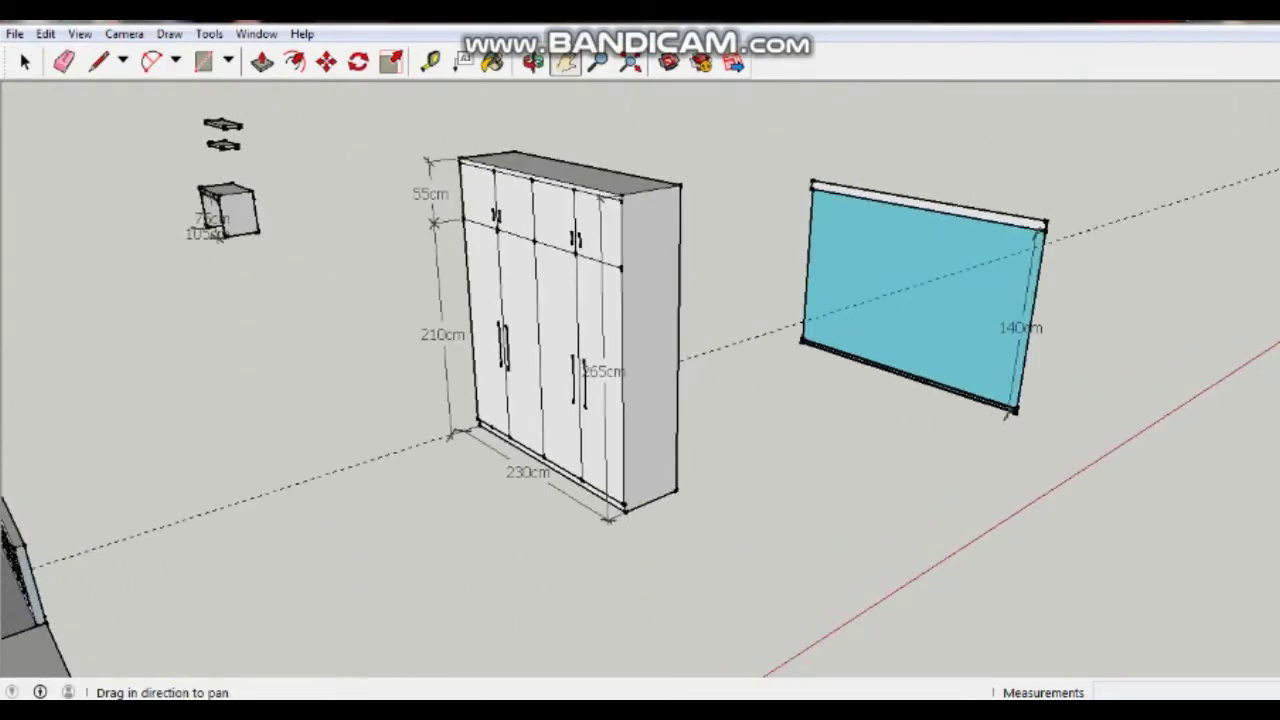
{"action": "middle_click_drag", "start_coordinate": [640, 400], "coordinate": [520, 420]}
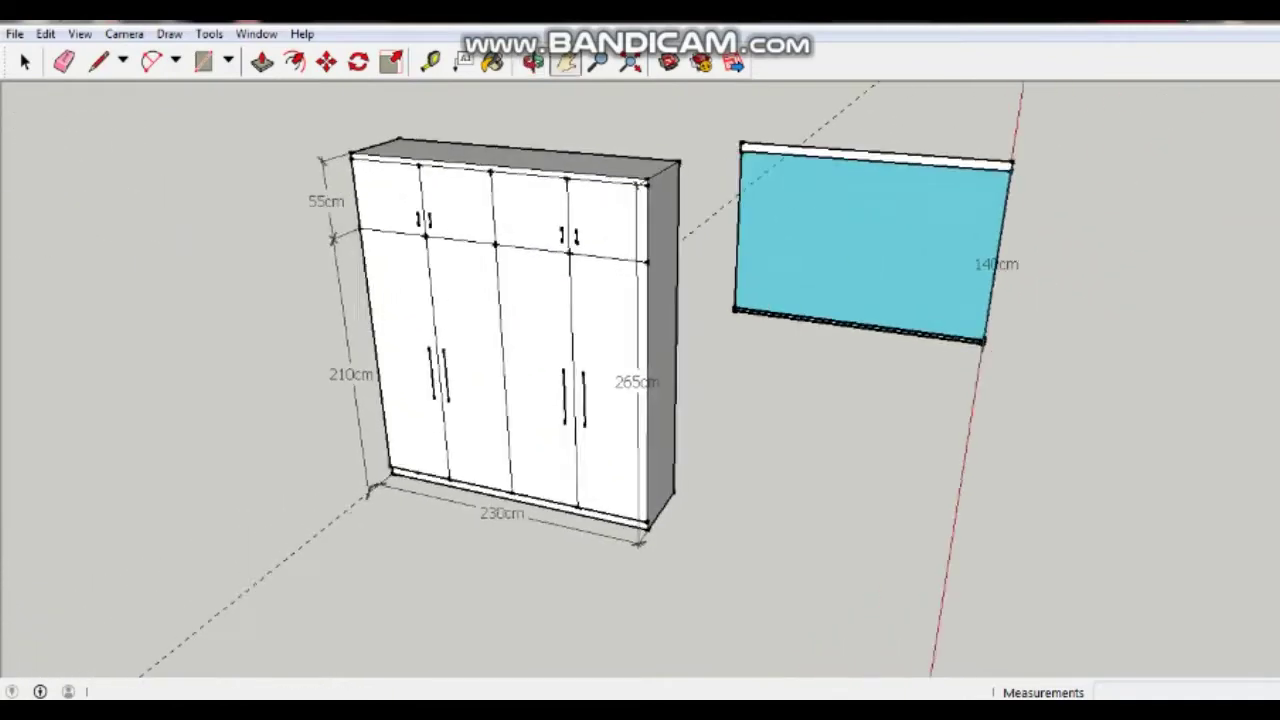
{"action": "scroll", "coordinate": [458, 355], "scroll_direction": "up", "scroll_amount": 2}
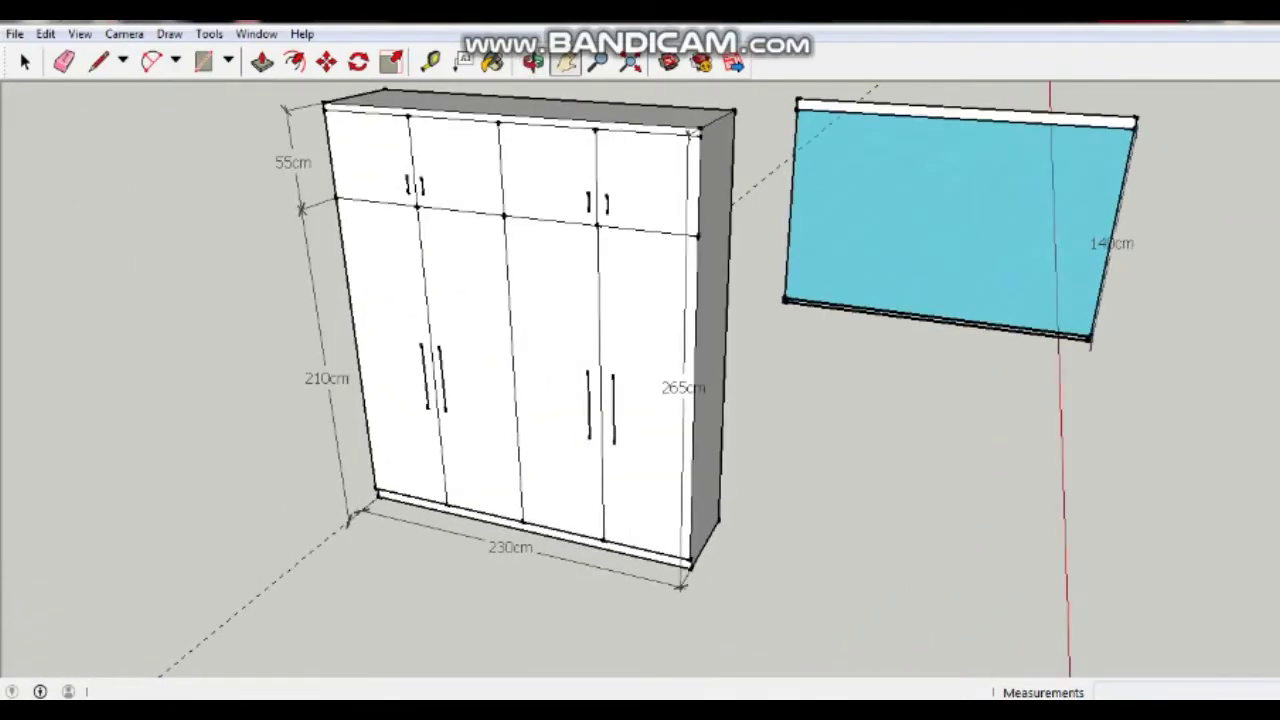
{"action": "left_click_drag", "start_coordinate": [1078, 234], "coordinate": [1078, 279]}
Select the wardrobe and double-click it to edit its contents
{"action": "left_click", "coordinate": [25, 62]}
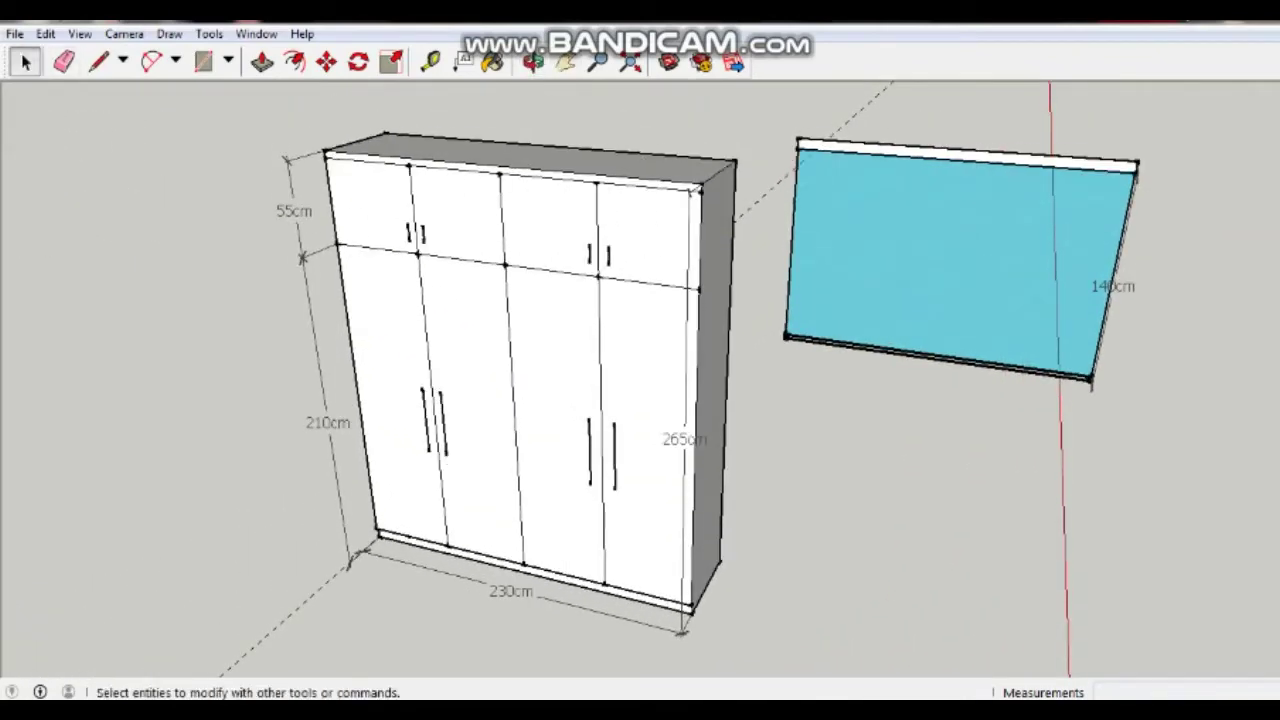
{"action": "left_click", "coordinate": [560, 470]}
{"action": "double_click", "coordinate": [560, 470]}
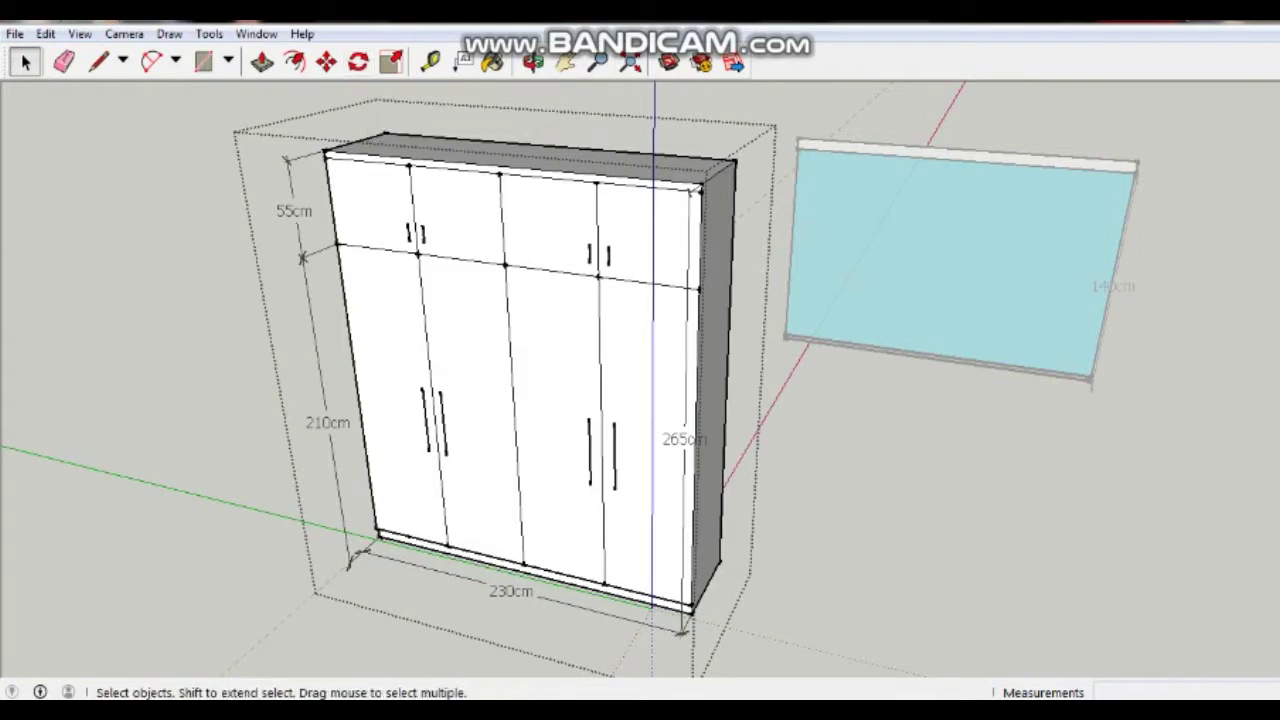
With the Eraser, delete the wardrobe's 55cm, 210cm, 230cm and 265cm dimension labels
{"action": "middle_click_drag", "start_coordinate": [640, 380], "coordinate": [660, 380]}
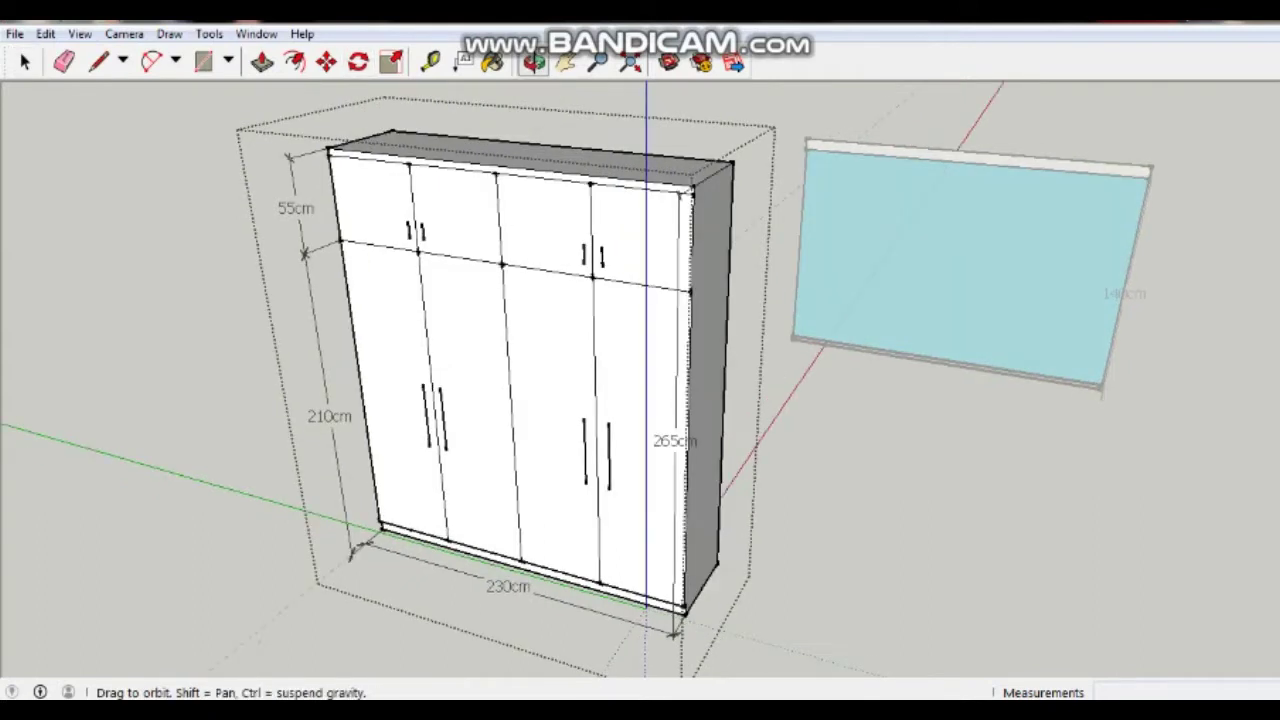
{"action": "left_click", "coordinate": [63, 61]}
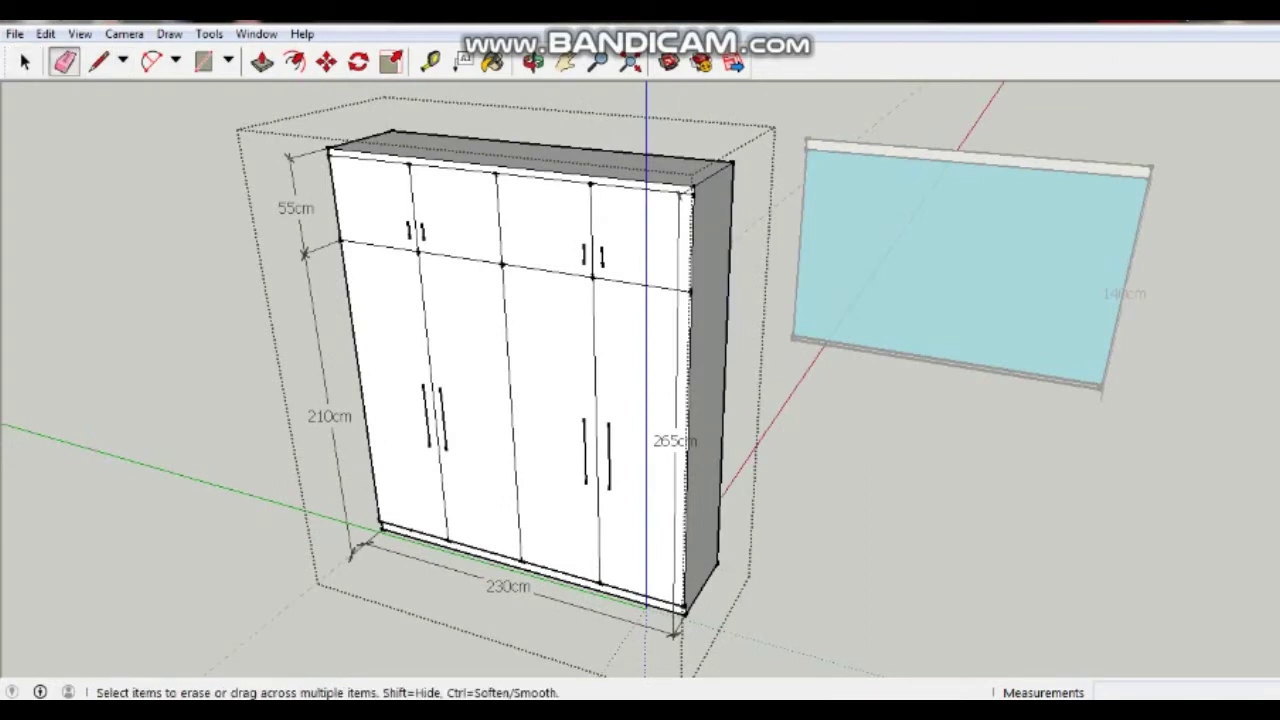
{"action": "left_click", "coordinate": [296, 207]}
{"action": "left_click", "coordinate": [329, 415]}
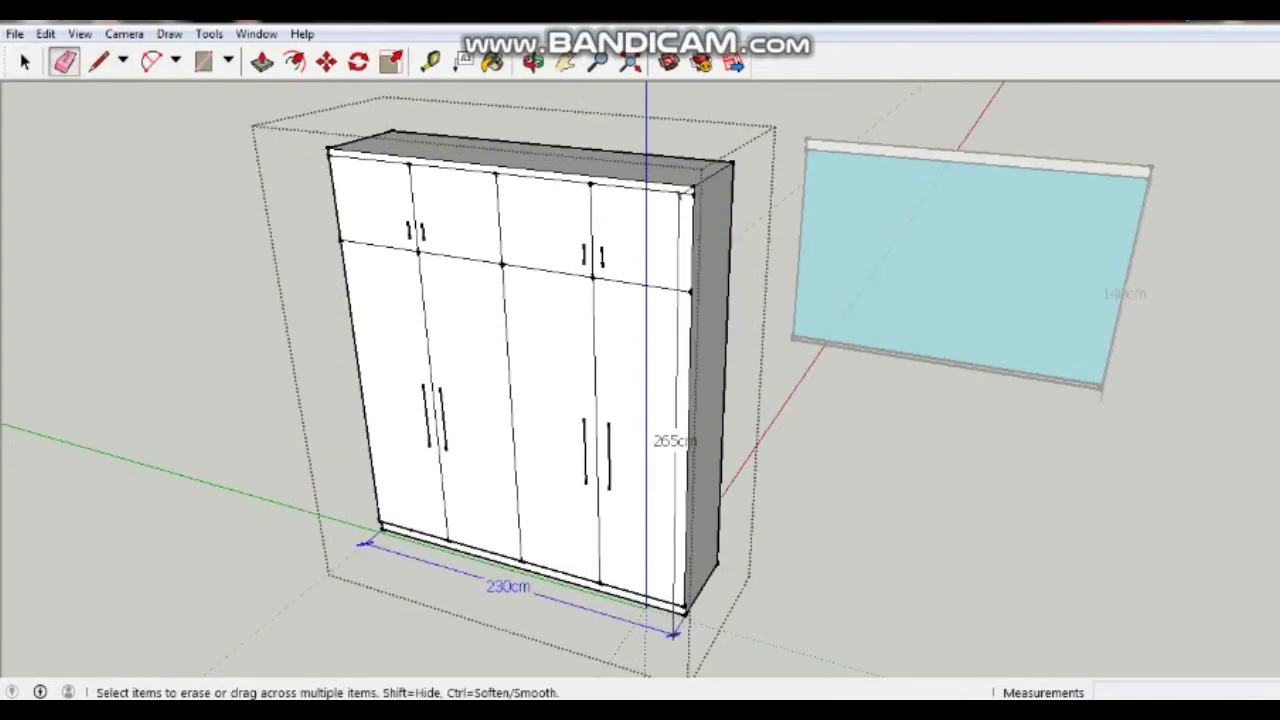
{"action": "left_click", "coordinate": [673, 628]}
{"action": "left_click", "coordinate": [676, 625]}
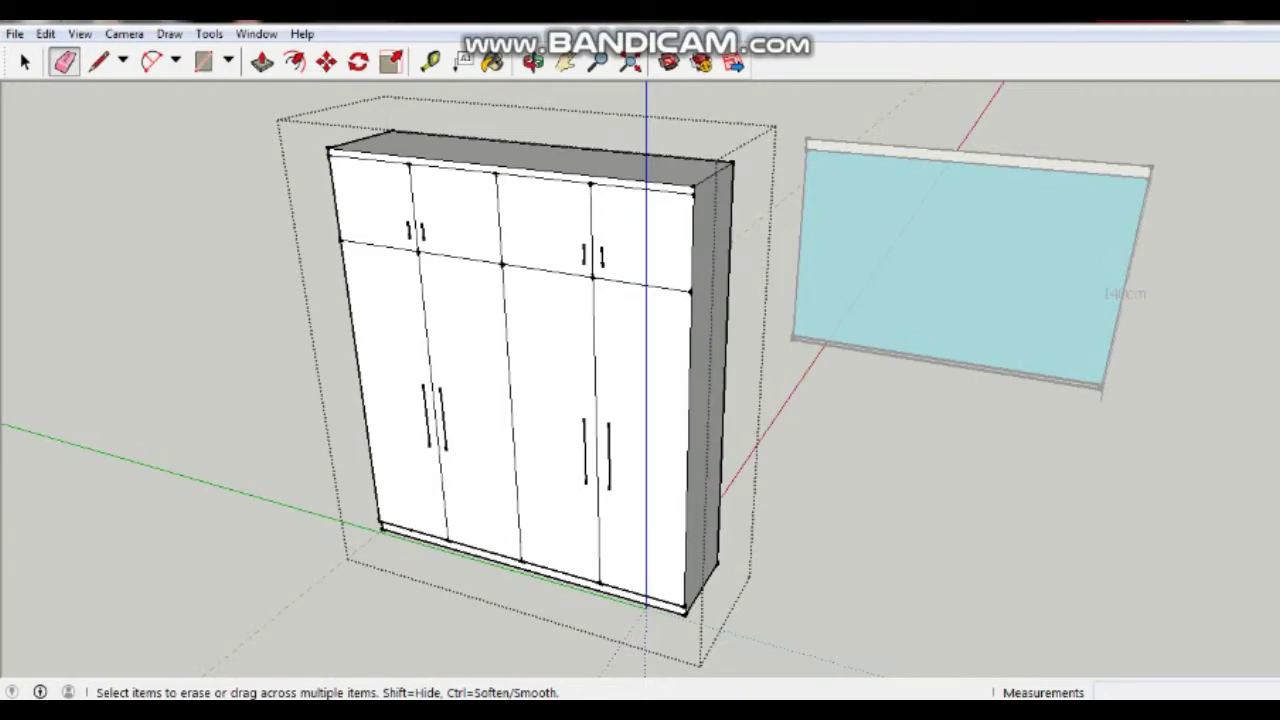
Measure down the wardrobe's side edge from its top corner with the Tape Measure
{"action": "middle_click_drag", "start_coordinate": [645, 400], "coordinate": [560, 390]}
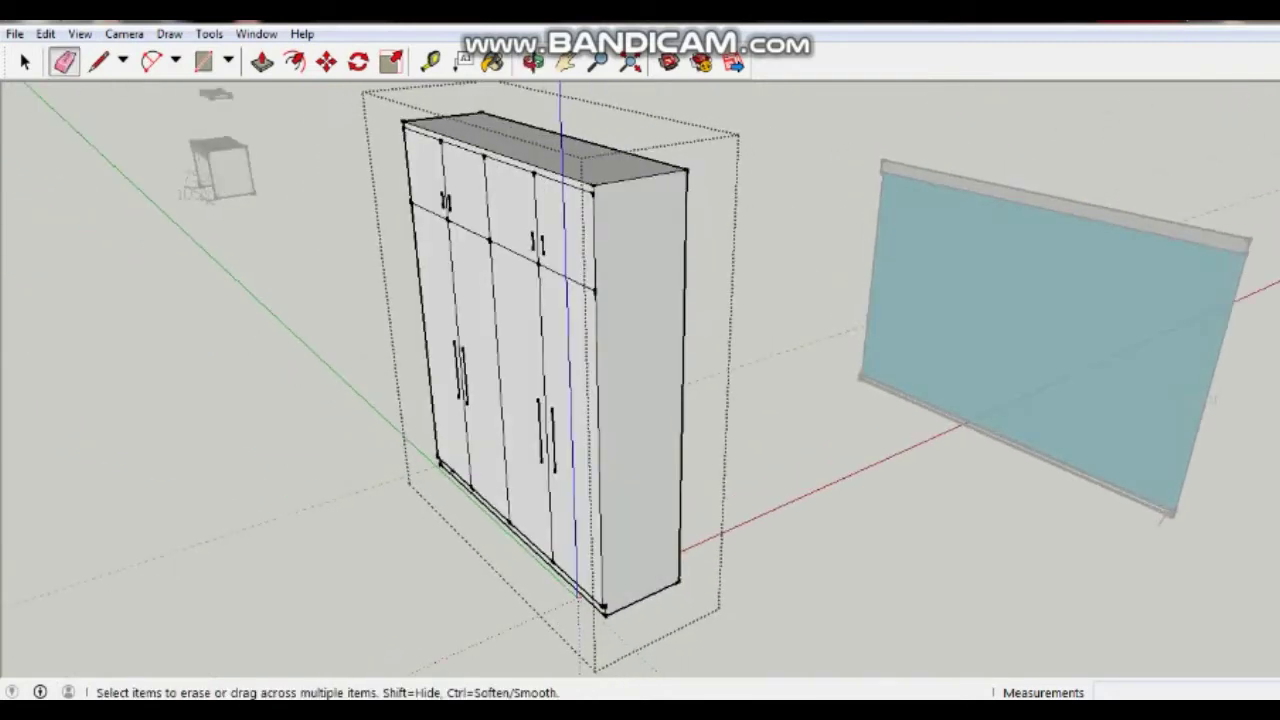
{"action": "key", "text": "t"}
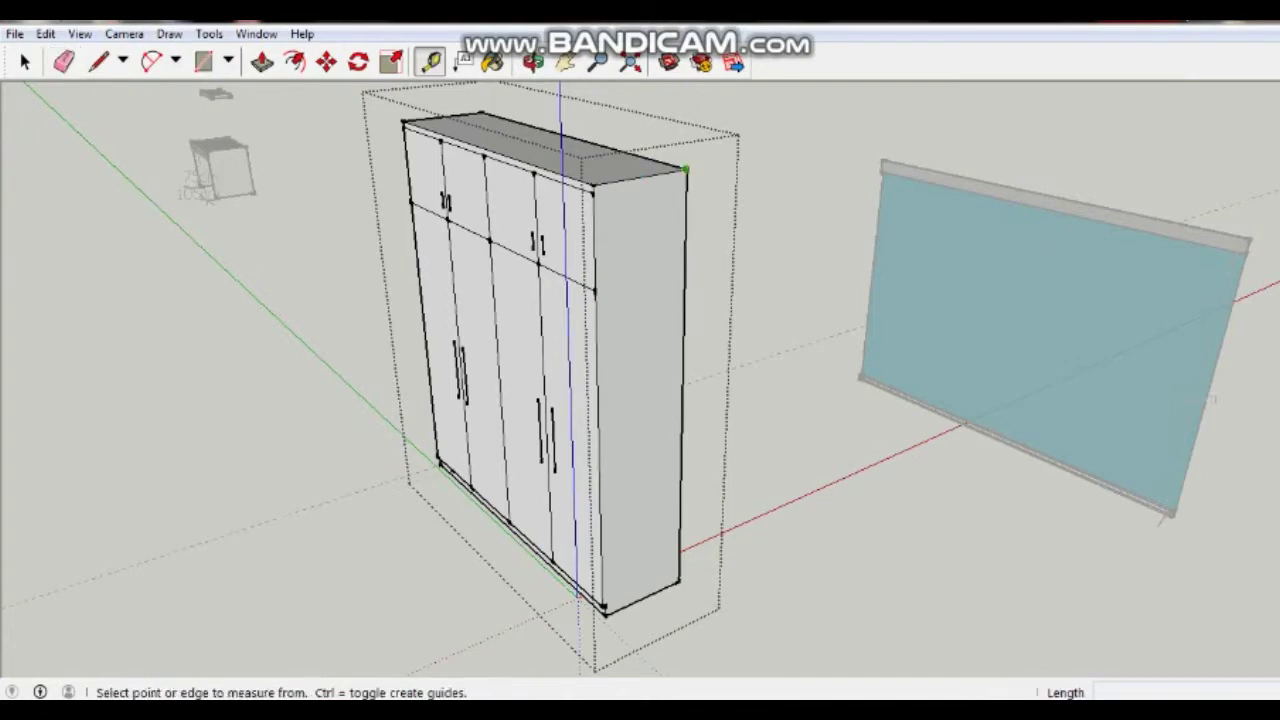
{"action": "left_click", "coordinate": [685, 170]}
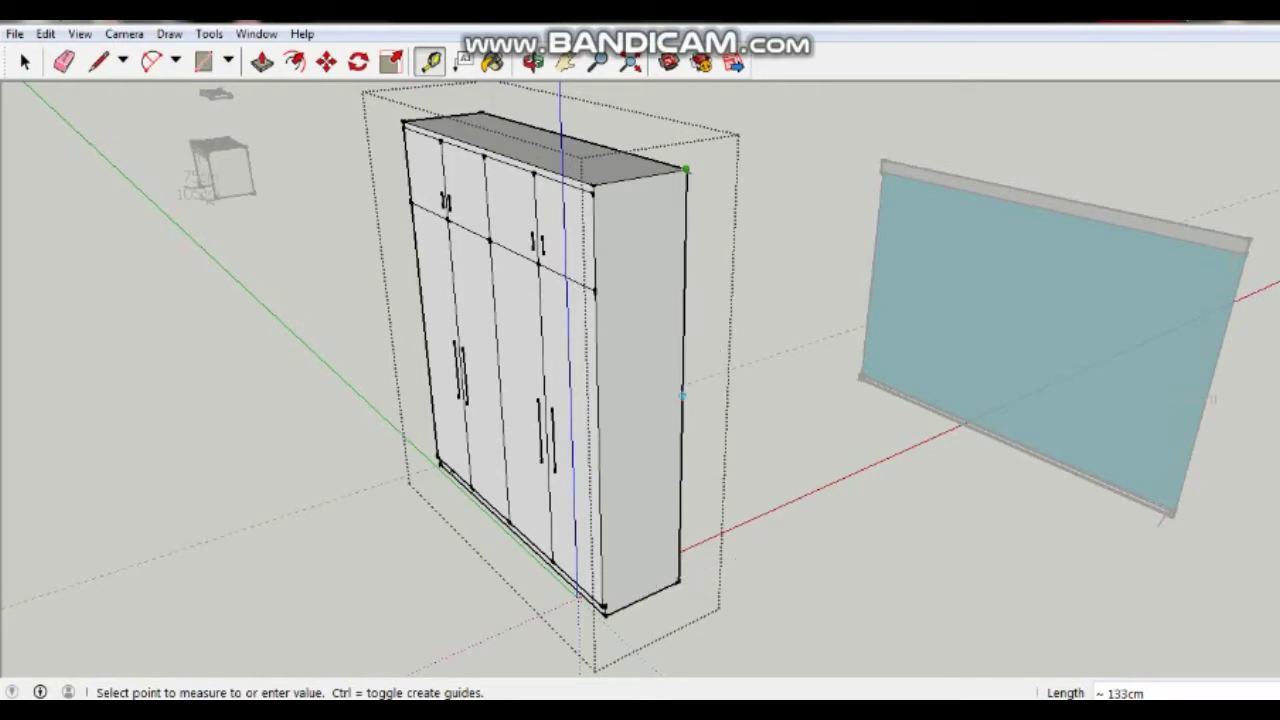
{"action": "left_click", "coordinate": [683, 412]}
Mark a guide point 180 cm along the base's bottom front edge from its left corner
{"action": "middle_click_drag", "start_coordinate": [683, 412], "coordinate": [617, 509]}
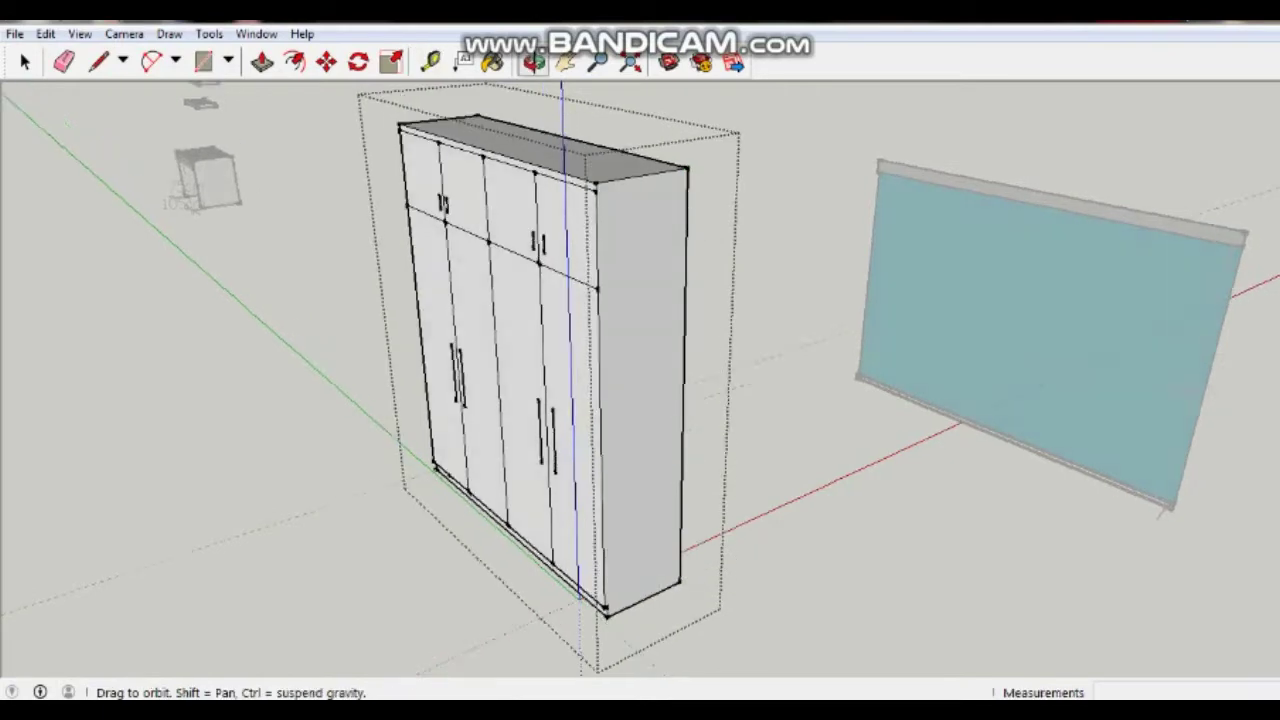
{"action": "scroll", "coordinate": [600, 515], "scroll_direction": "up", "scroll_amount": 2}
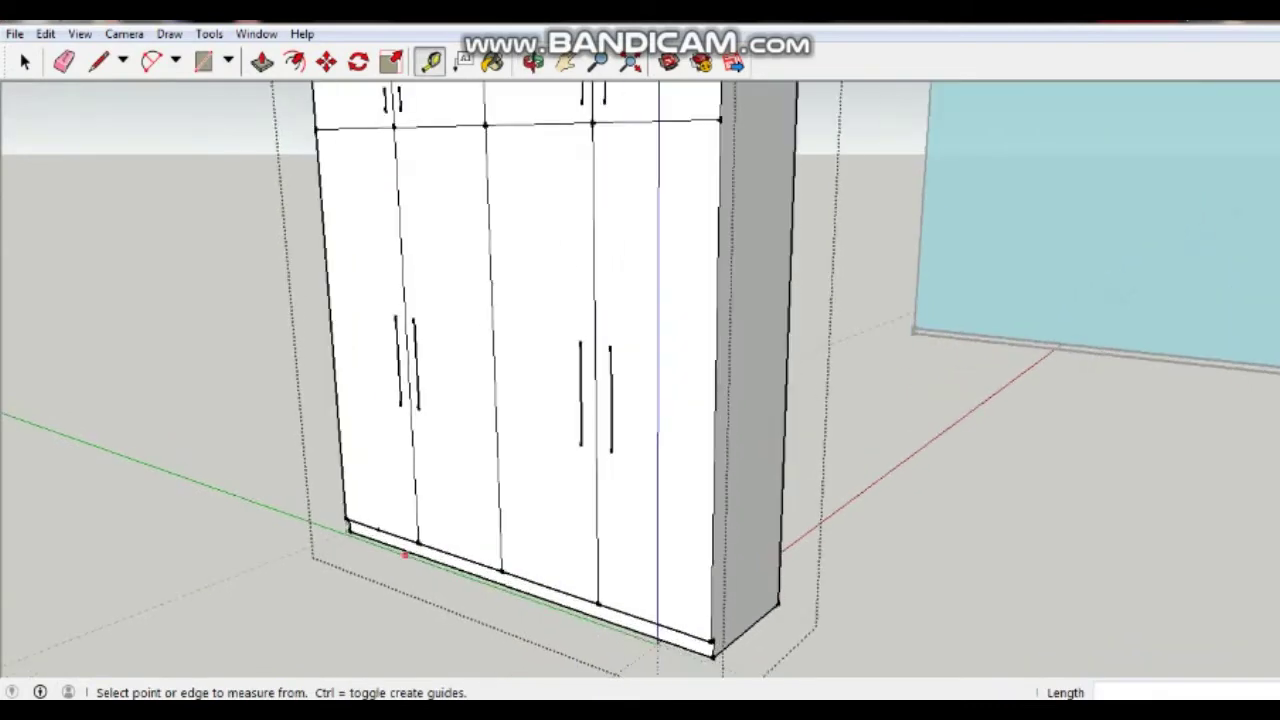
{"action": "scroll", "coordinate": [350, 530], "scroll_direction": "up", "scroll_amount": 2}
{"action": "scroll", "coordinate": [350, 528], "scroll_direction": "up", "scroll_amount": 2}
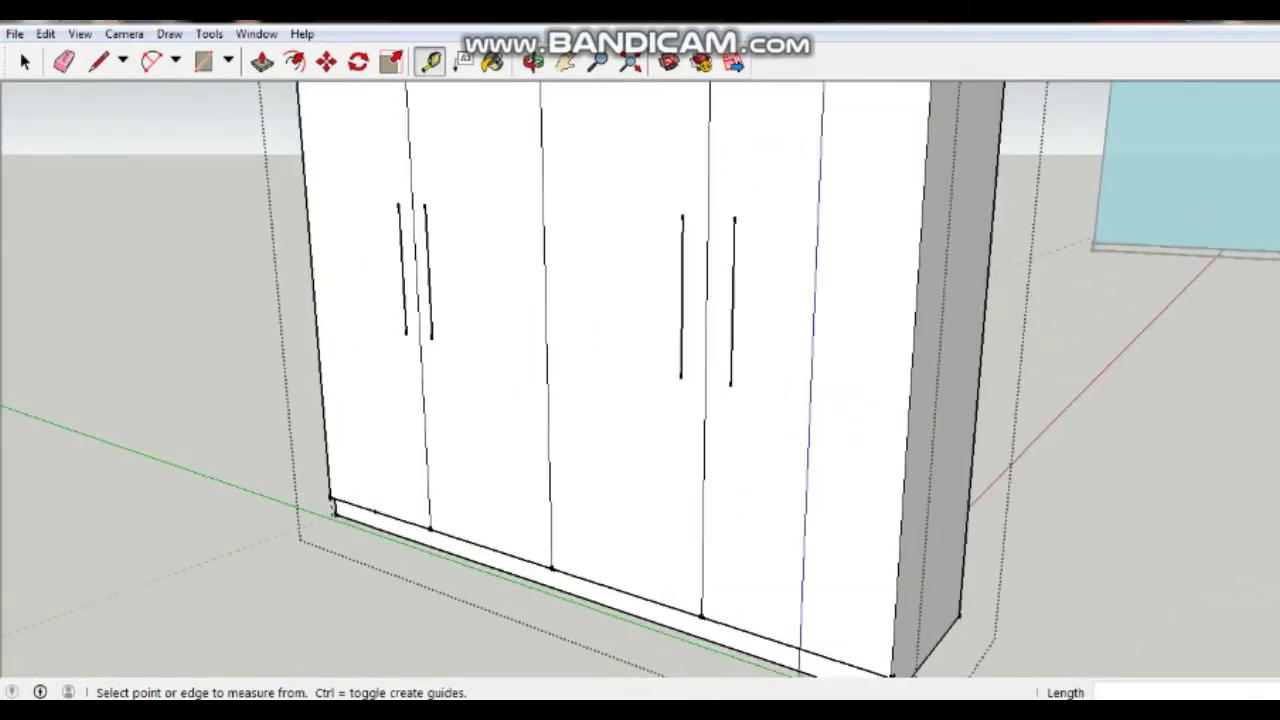
{"action": "scroll", "coordinate": [360, 530], "scroll_direction": "up", "scroll_amount": 2}
{"action": "scroll", "coordinate": [365, 530], "scroll_direction": "up", "scroll_amount": 1}
{"action": "scroll", "coordinate": [355, 505], "scroll_direction": "up", "scroll_amount": 1}
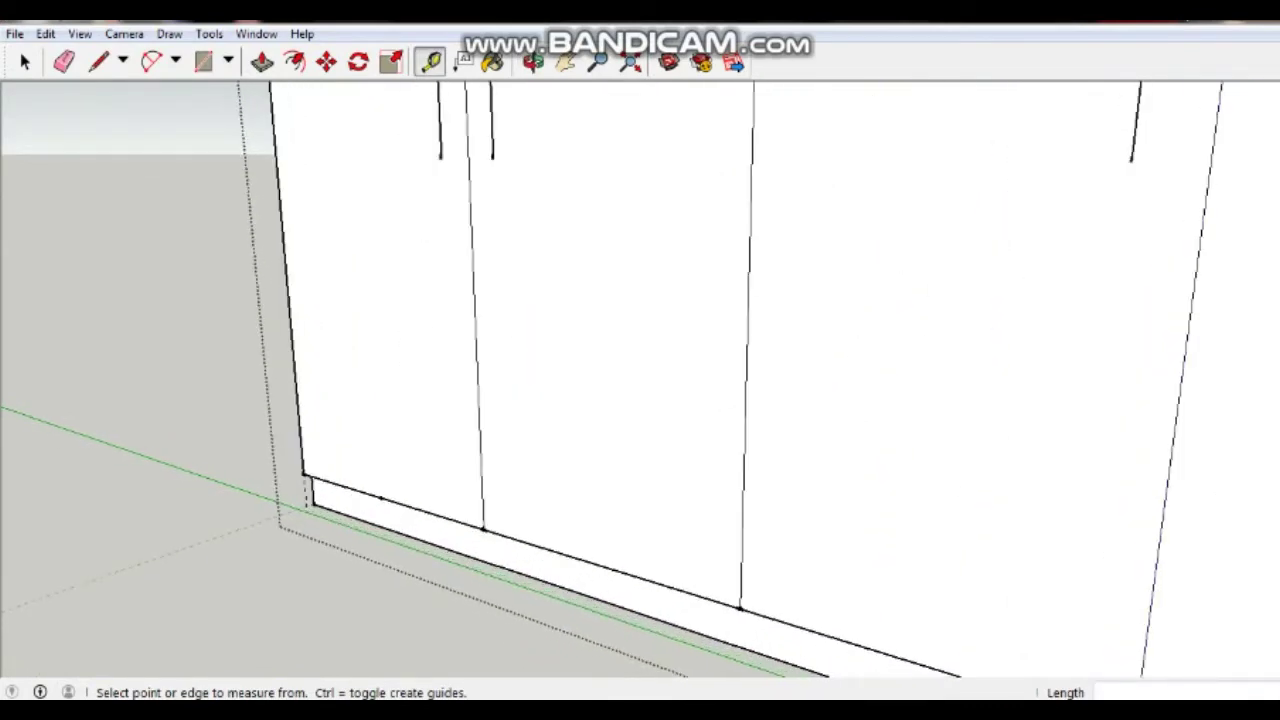
{"action": "left_click", "coordinate": [63, 62]}
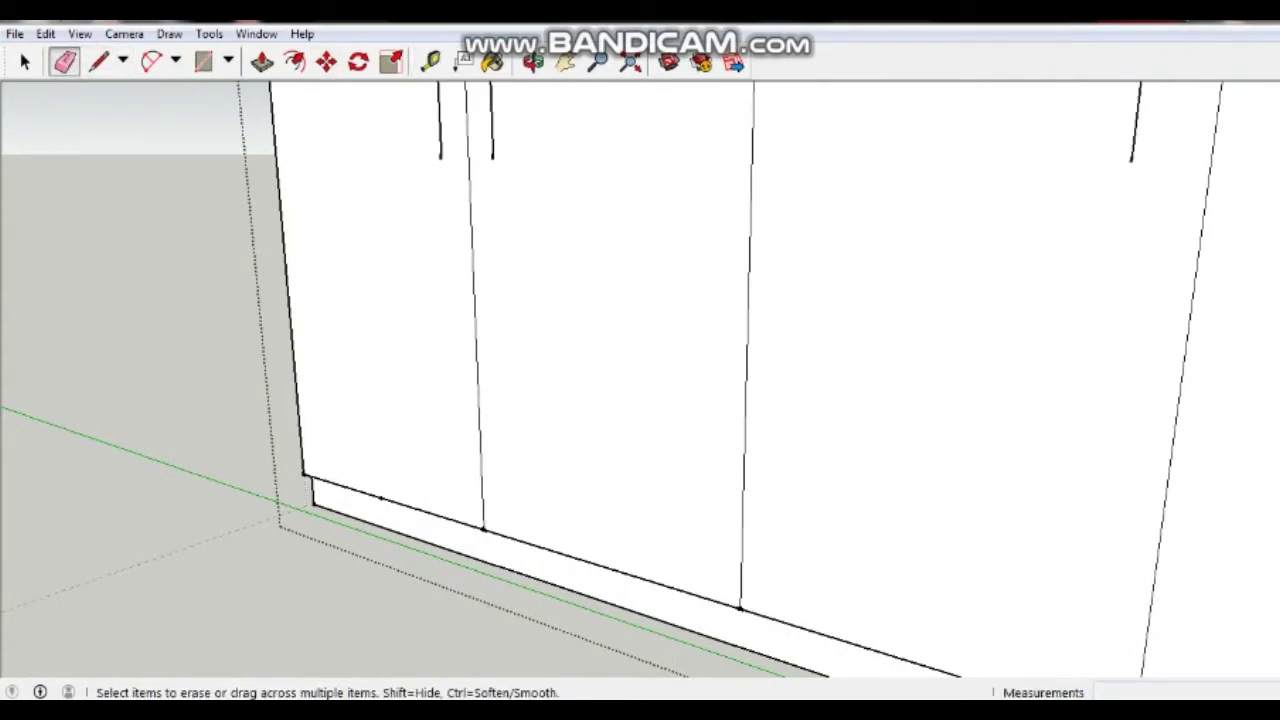
{"action": "left_click", "coordinate": [430, 62]}
{"action": "scroll", "coordinate": [342, 426], "scroll_direction": "up", "scroll_amount": 1}
{"action": "scroll", "coordinate": [342, 426], "scroll_direction": "up", "scroll_amount": 1}
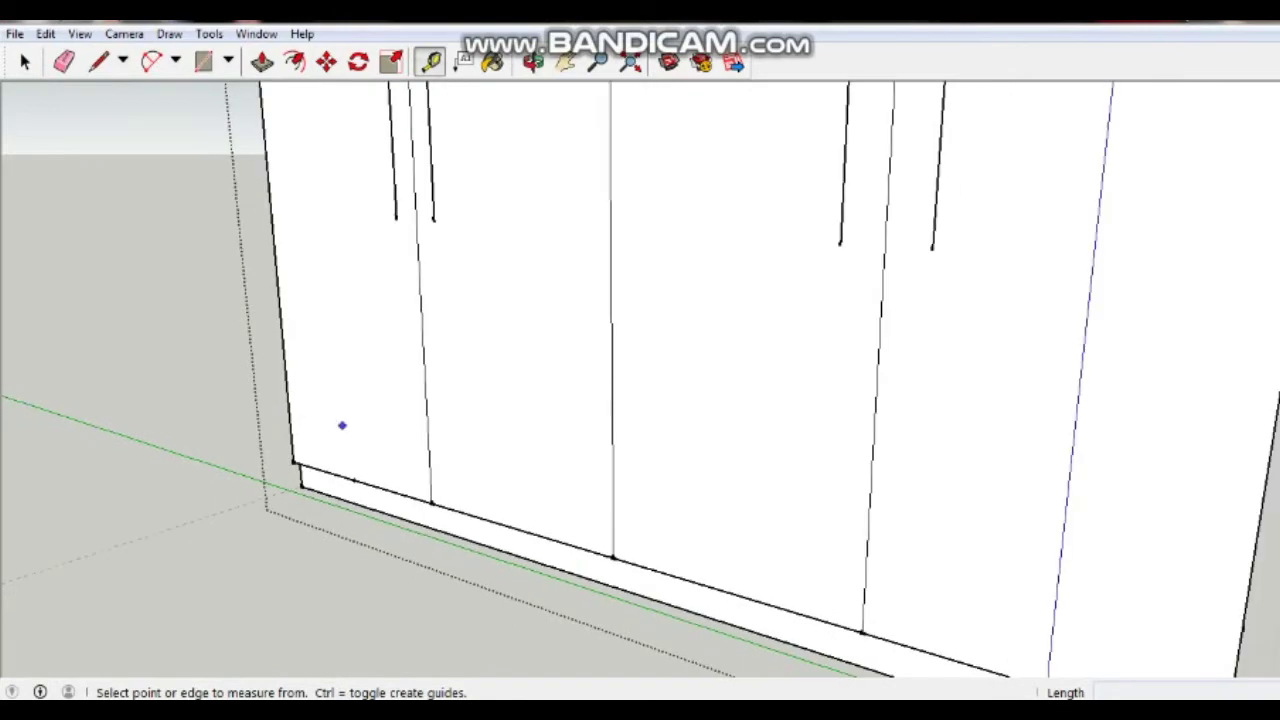
{"action": "scroll", "coordinate": [342, 426], "scroll_direction": "down", "scroll_amount": 2}
{"action": "left_click", "coordinate": [565, 62]}
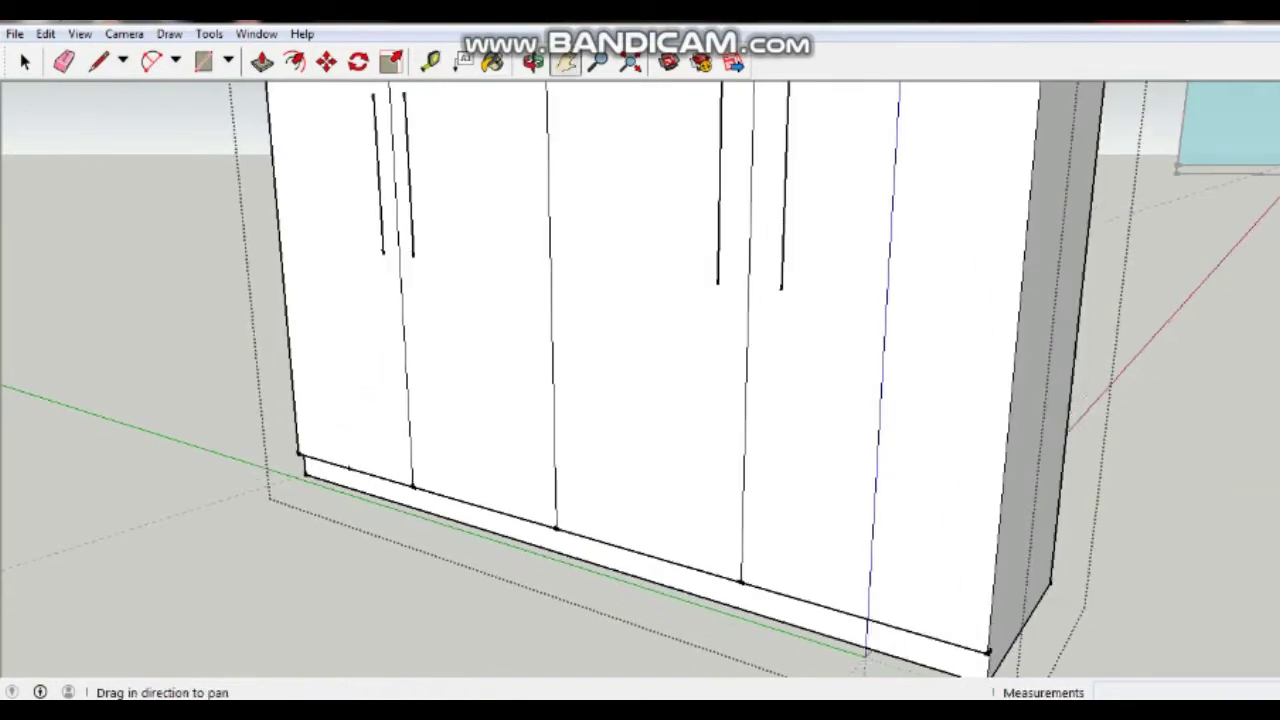
{"action": "left_click_drag", "start_coordinate": [866, 655], "coordinate": [743, 598]}
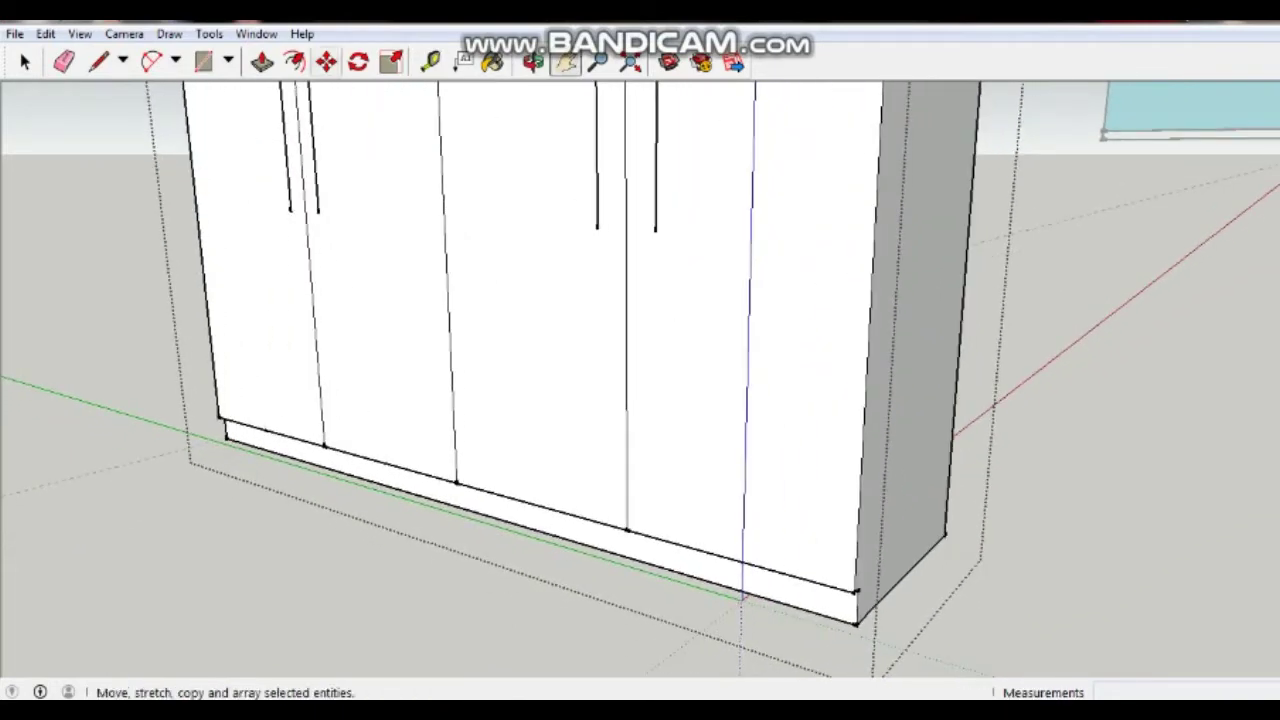
{"action": "left_click", "coordinate": [430, 62]}
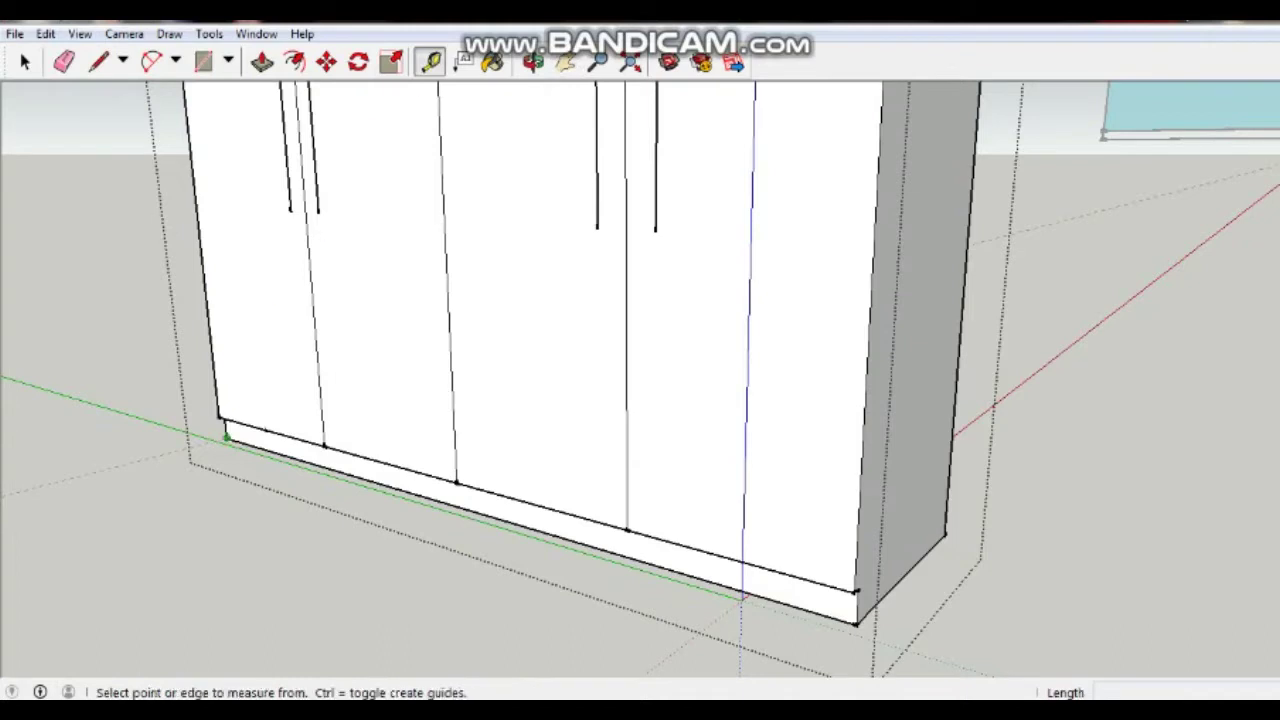
{"action": "left_click", "coordinate": [227, 438]}
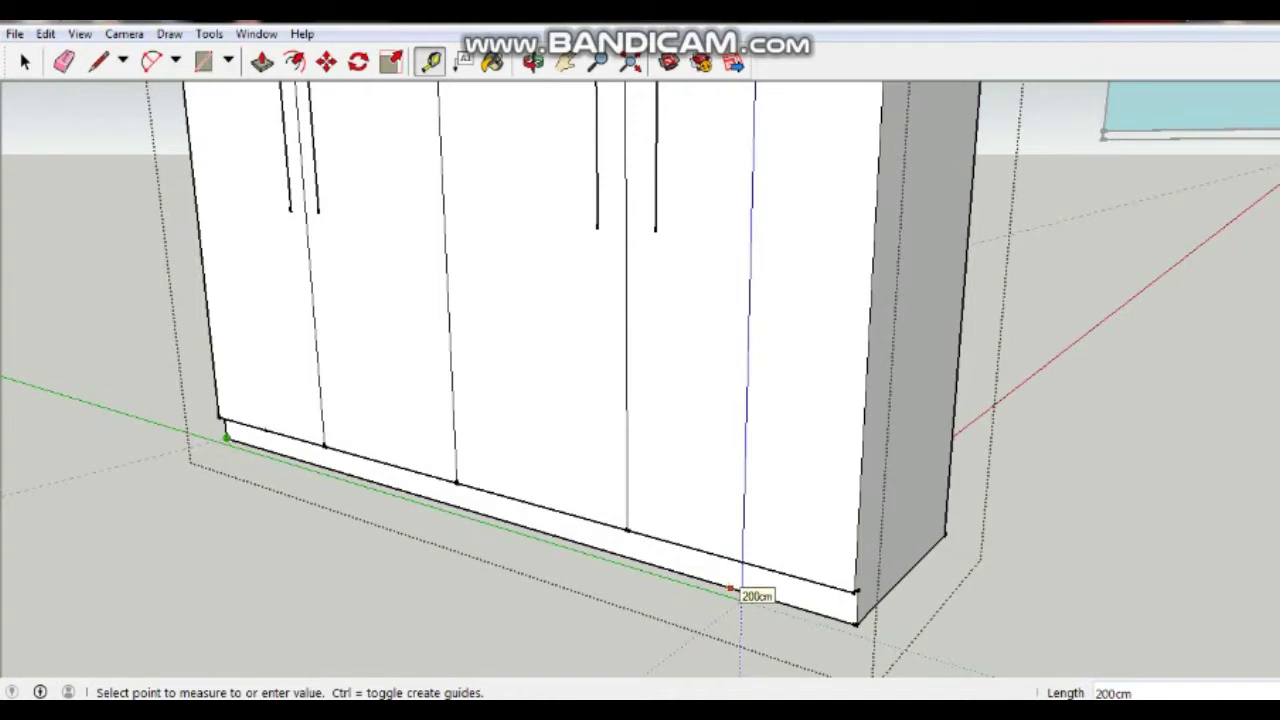
{"action": "type", "text": "180"}
{"action": "key", "text": "Return"}
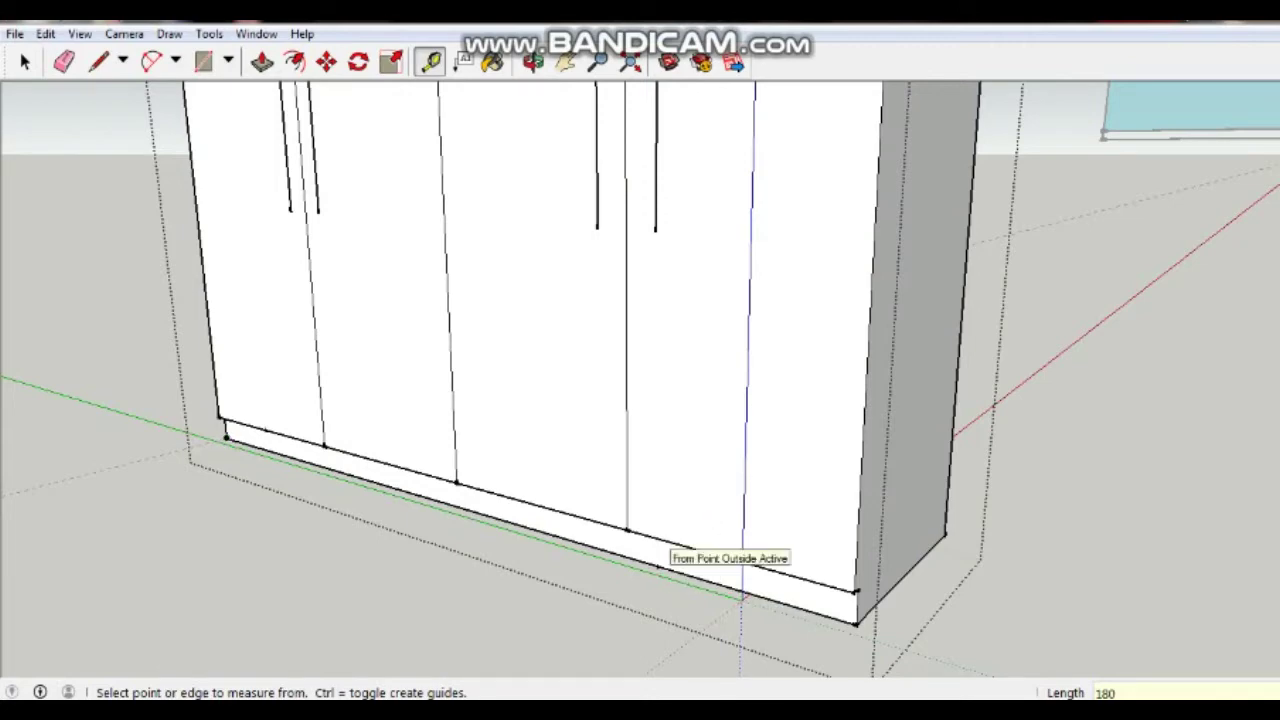
{"action": "mouse_move", "coordinate": [665, 560]}
{"action": "middle_mouse_down"}
{"action": "mouse_move", "coordinate": [752, 522]}
{"action": "mouse_move", "coordinate": [750, 335]}
{"action": "middle_mouse_up"}
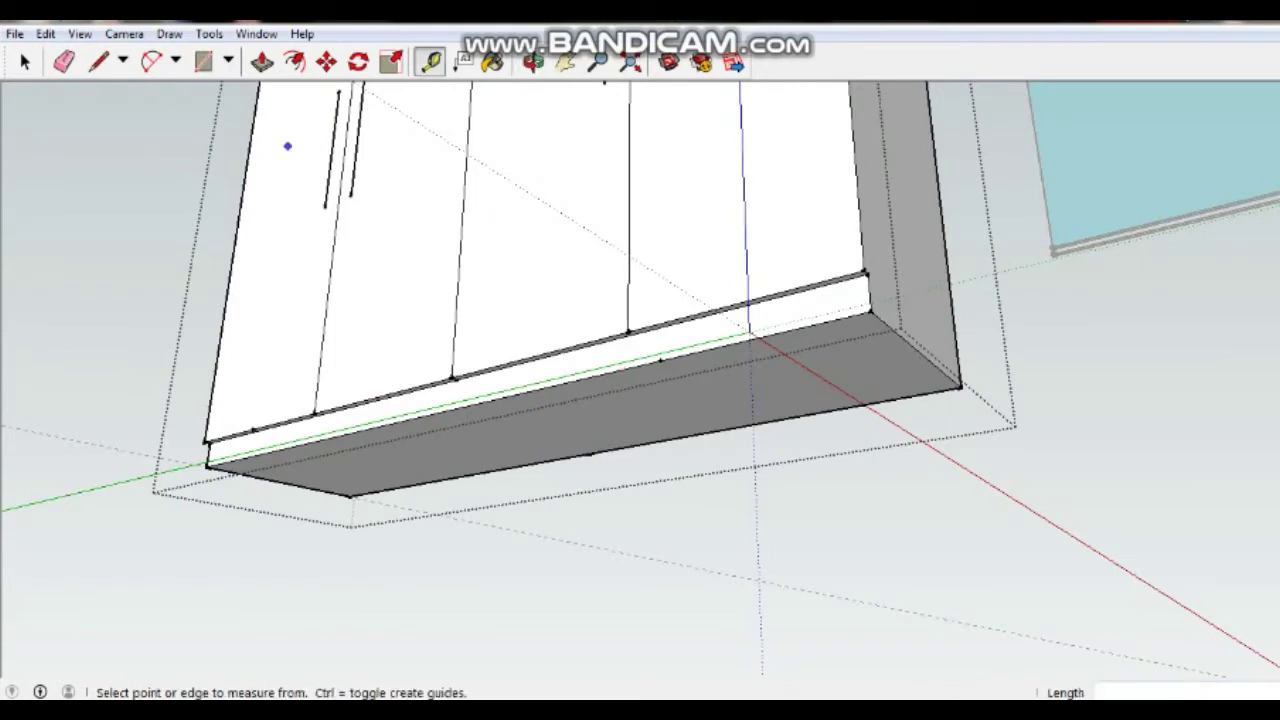
Draw a vertical line from the 180 cm guide point to the base's upper edge, then undo it
{"action": "left_click", "coordinate": [98, 61]}
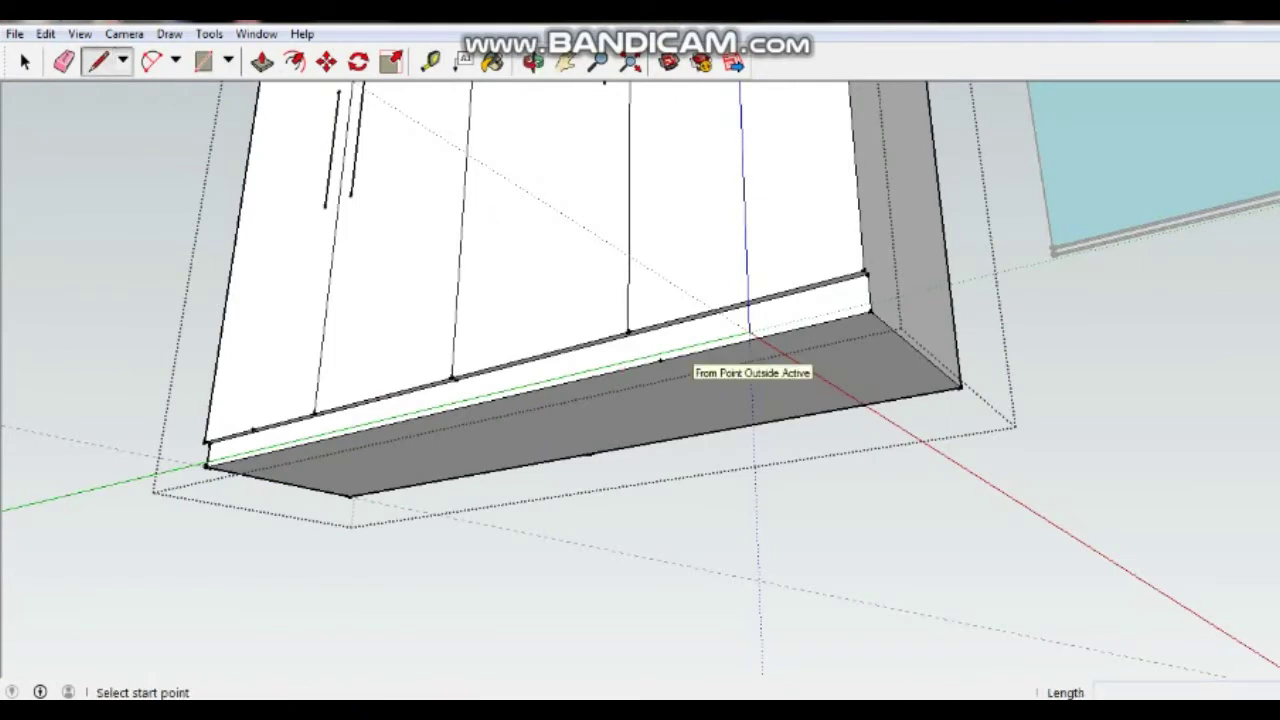
{"action": "left_click", "coordinate": [660, 360]}
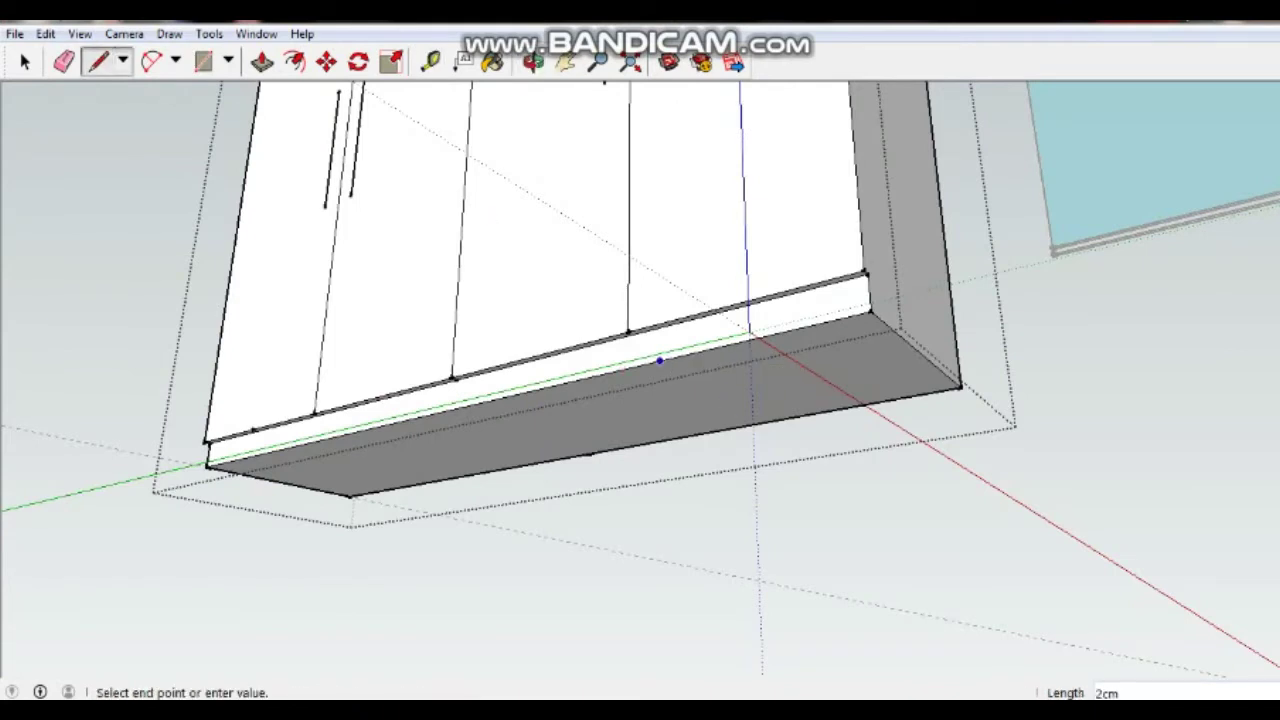
{"action": "scroll", "coordinate": [660, 327], "scroll_direction": "up", "scroll_amount": 2}
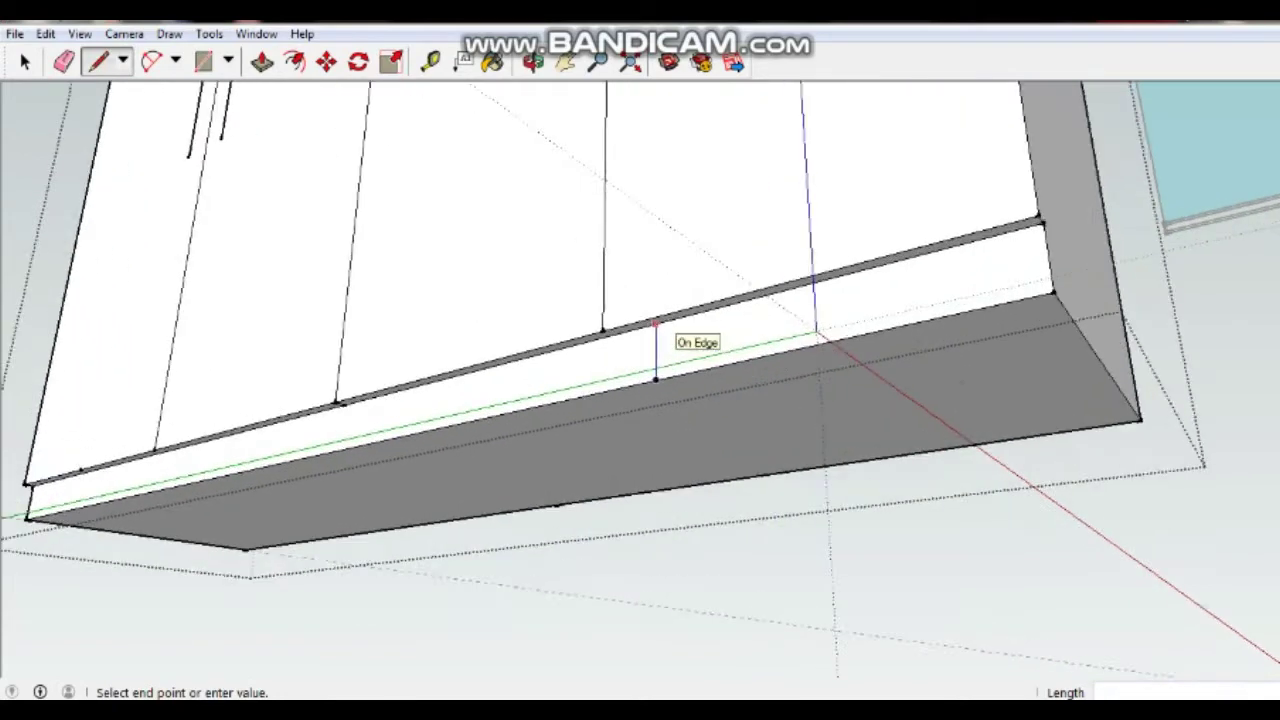
{"action": "scroll", "coordinate": [660, 327], "scroll_direction": "up", "scroll_amount": 2}
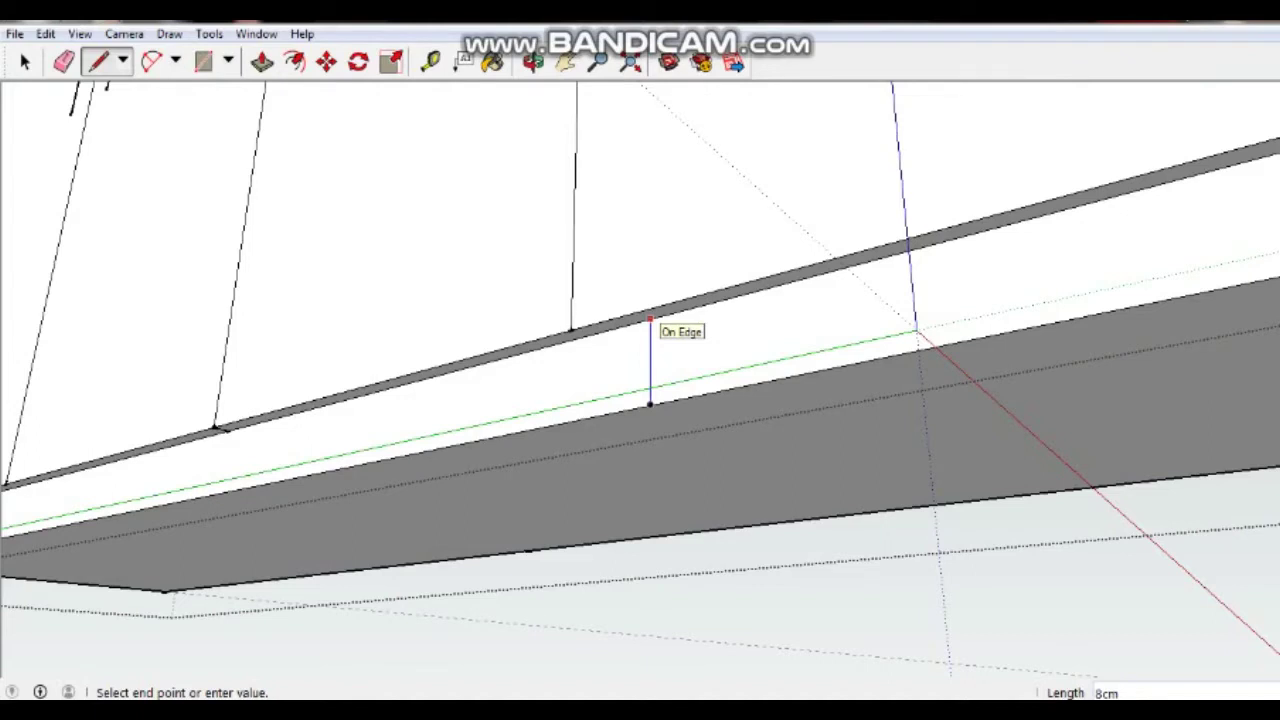
{"action": "left_click", "coordinate": [650, 320]}
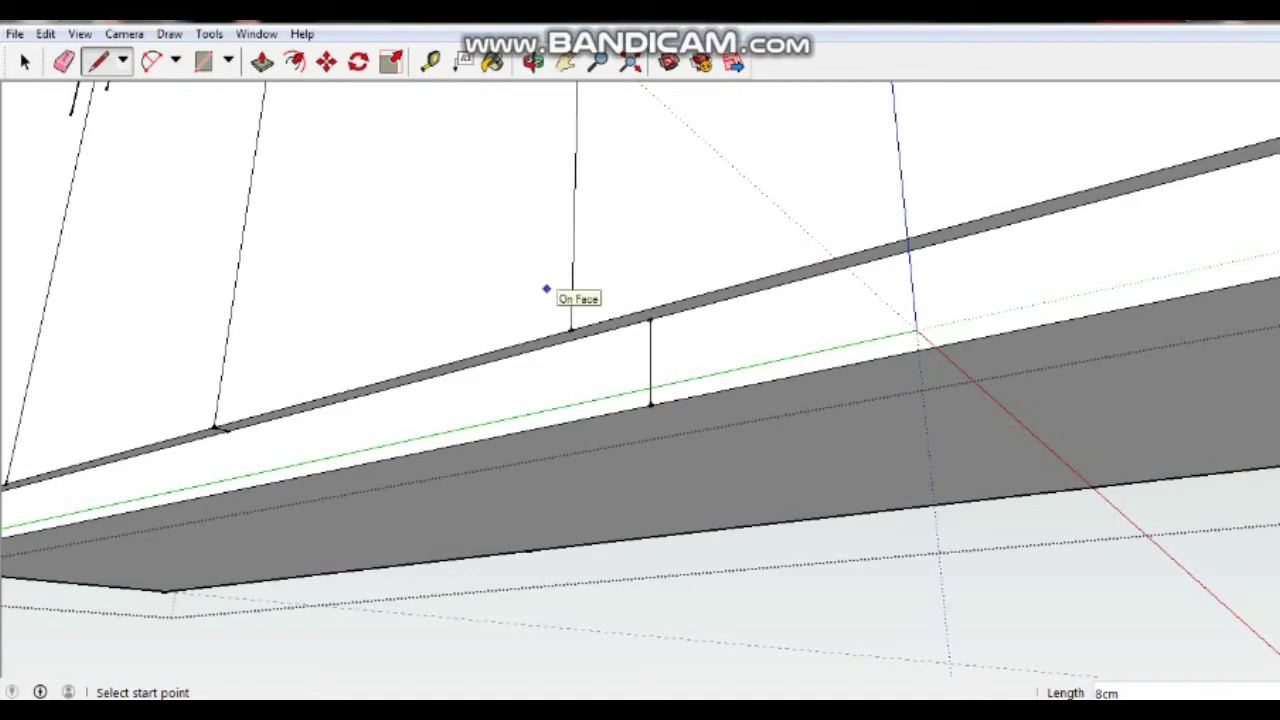
{"action": "key", "text": "ctrl+z"}
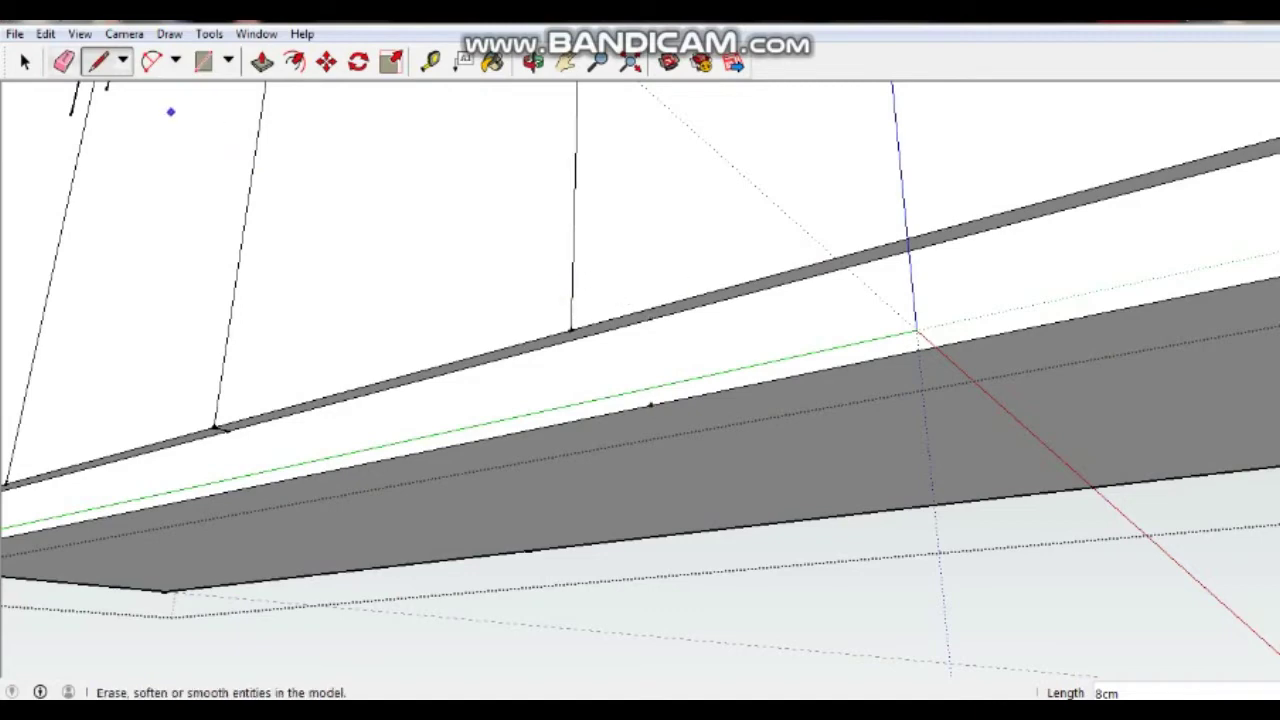
Push the thin grey base ledge back 2 cm so it sits flush with the doors
{"action": "left_click", "coordinate": [261, 61]}
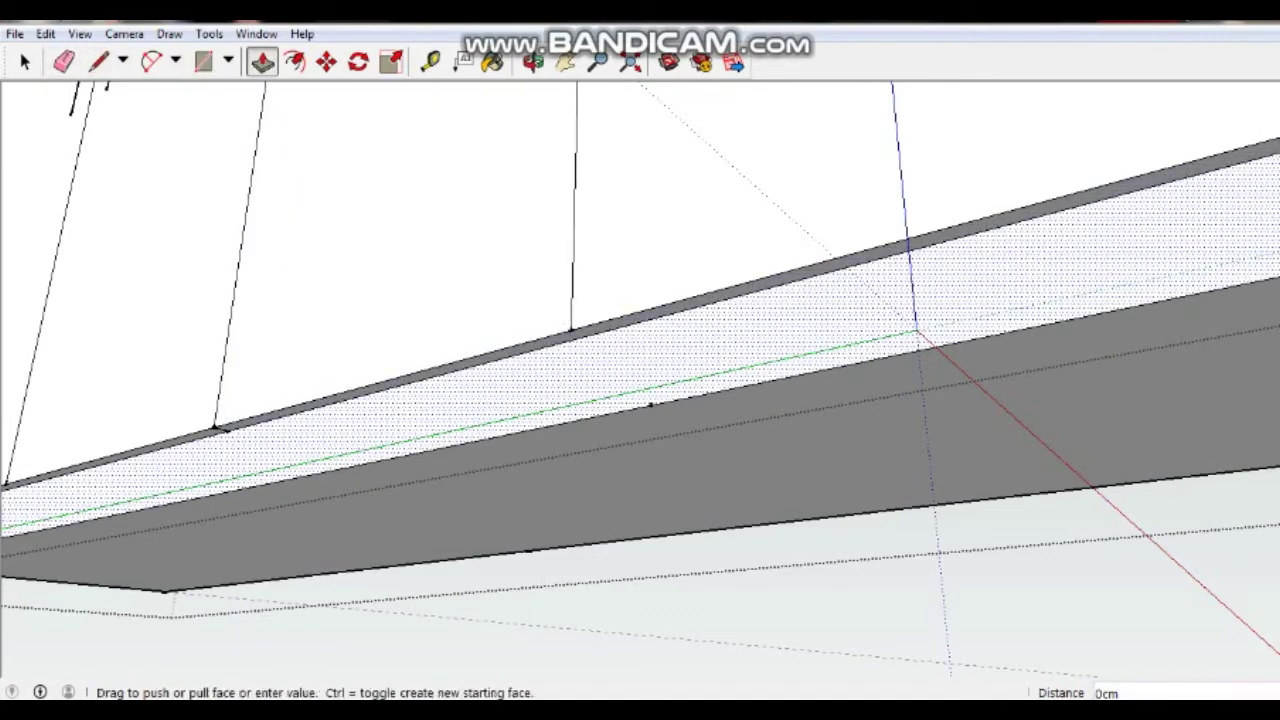
{"action": "left_click", "coordinate": [590, 326]}
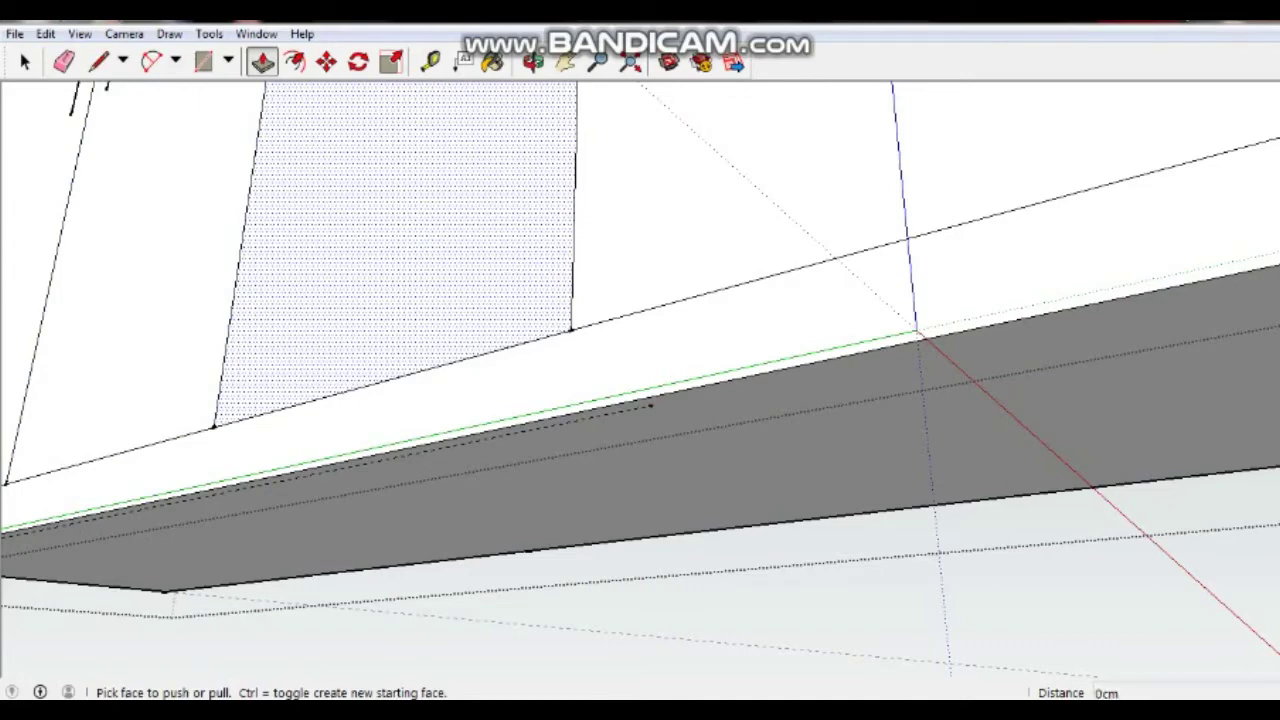
{"action": "left_click", "coordinate": [400, 250]}
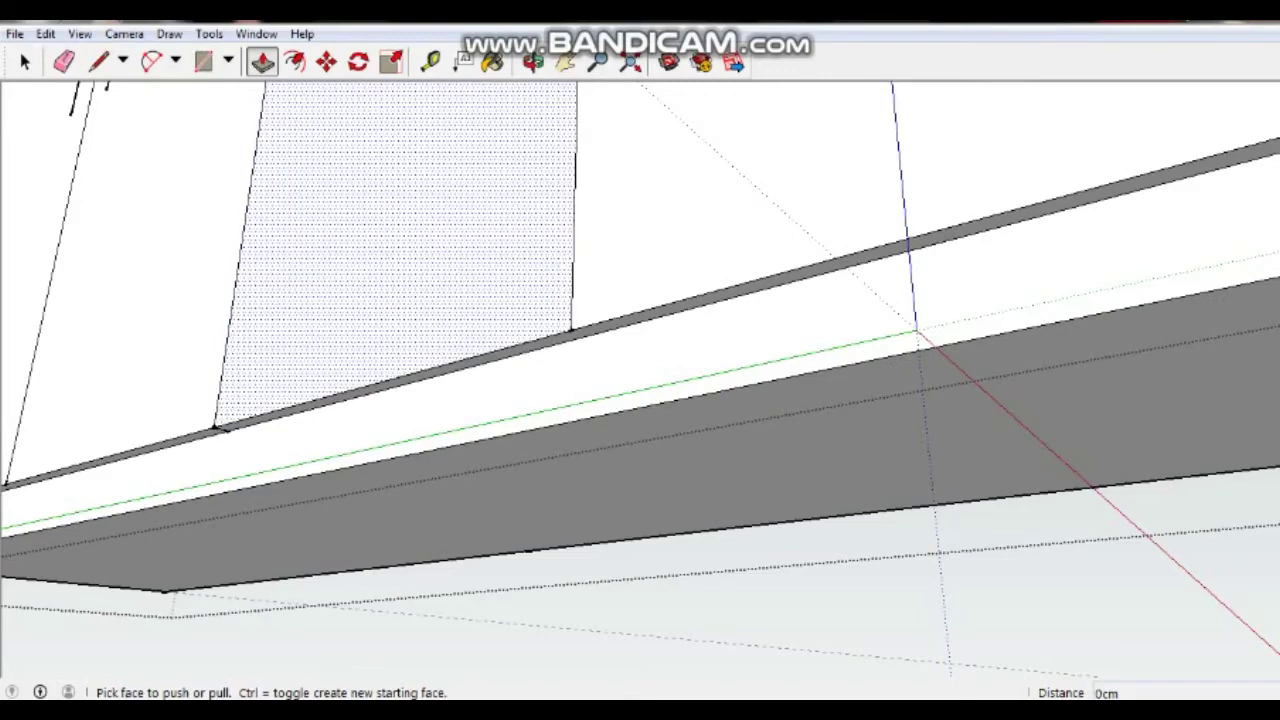
{"action": "left_click", "coordinate": [587, 327]}
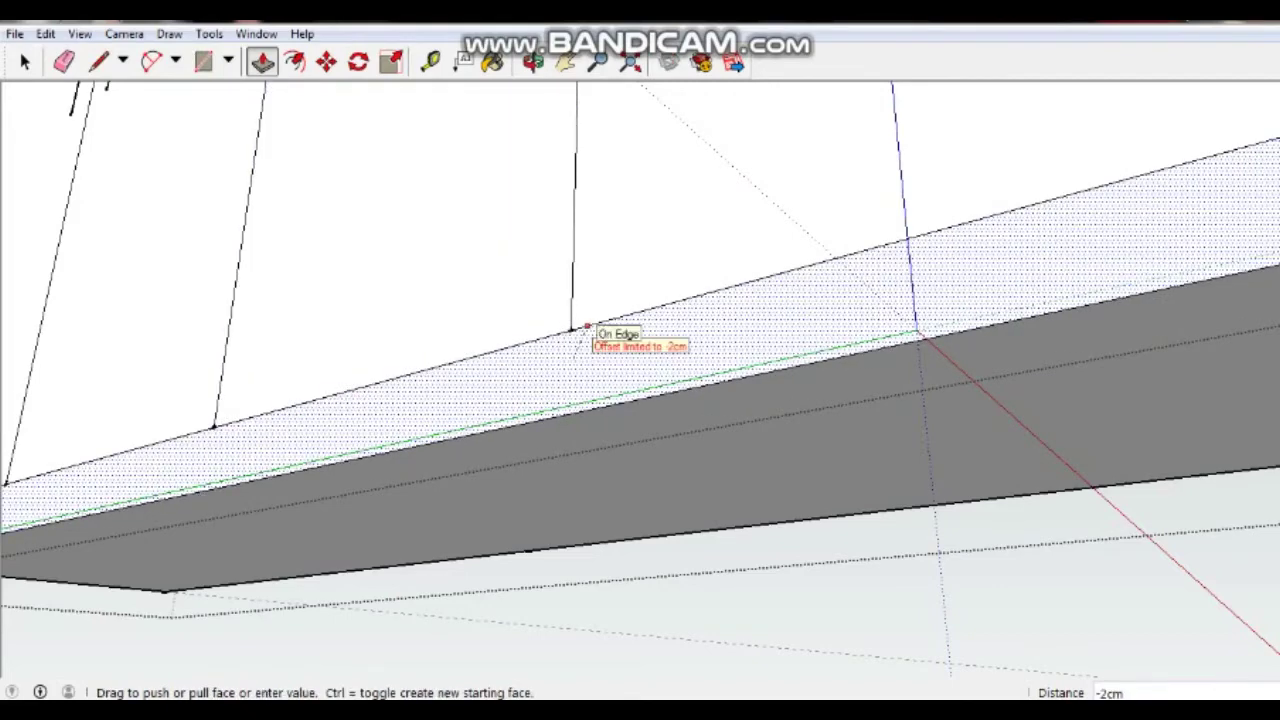
{"action": "left_click", "coordinate": [587, 327]}
{"action": "middle_click_drag", "start_coordinate": [587, 327], "coordinate": [575, 325]}
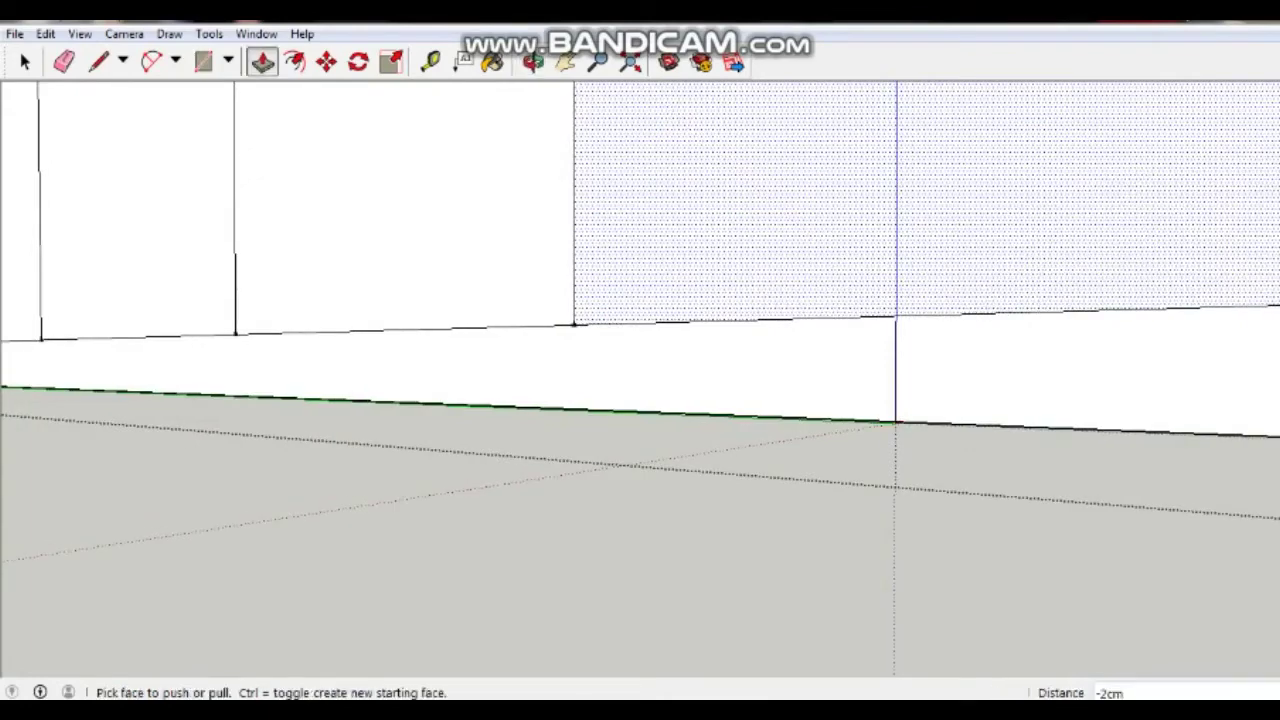
{"action": "scroll", "coordinate": [640, 380], "scroll_direction": "down", "scroll_amount": 3}
{"action": "middle_click_drag", "start_coordinate": [640, 380], "coordinate": [600, 380]}
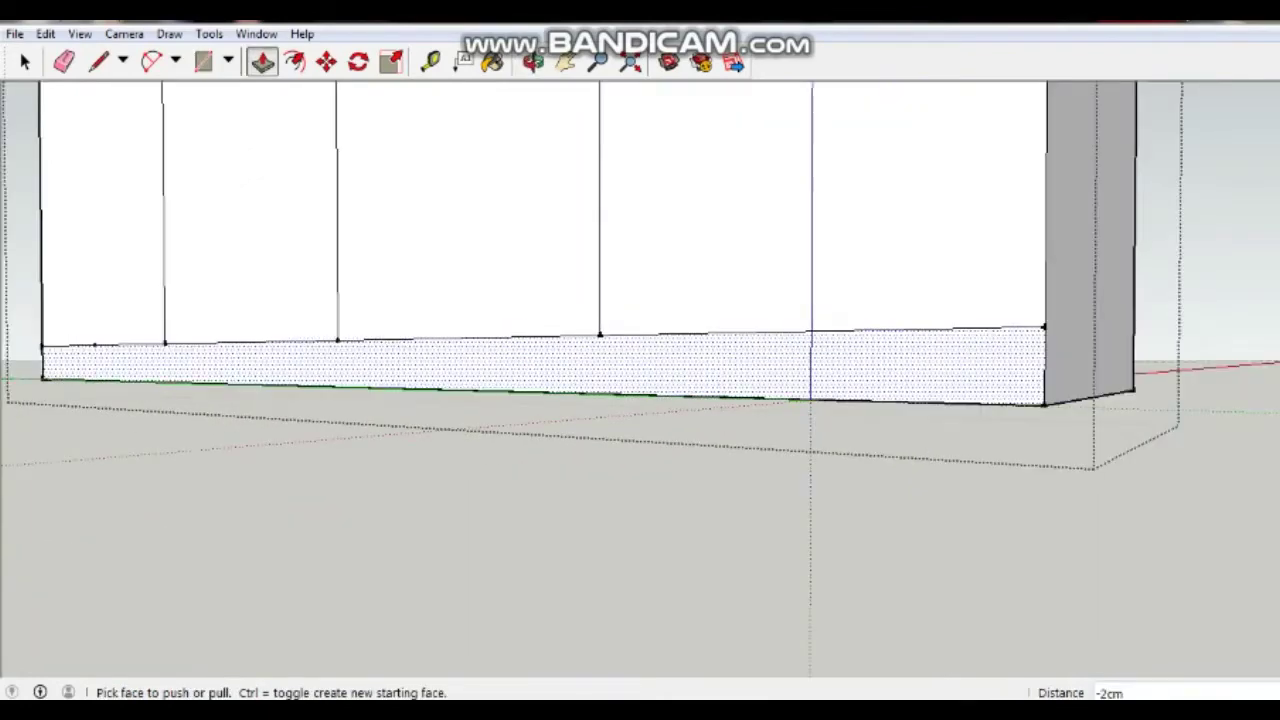
Mark a point 180 cm from the base's left corner and draw an 8 cm vertical line up to its top edge
{"action": "left_click", "coordinate": [430, 62]}
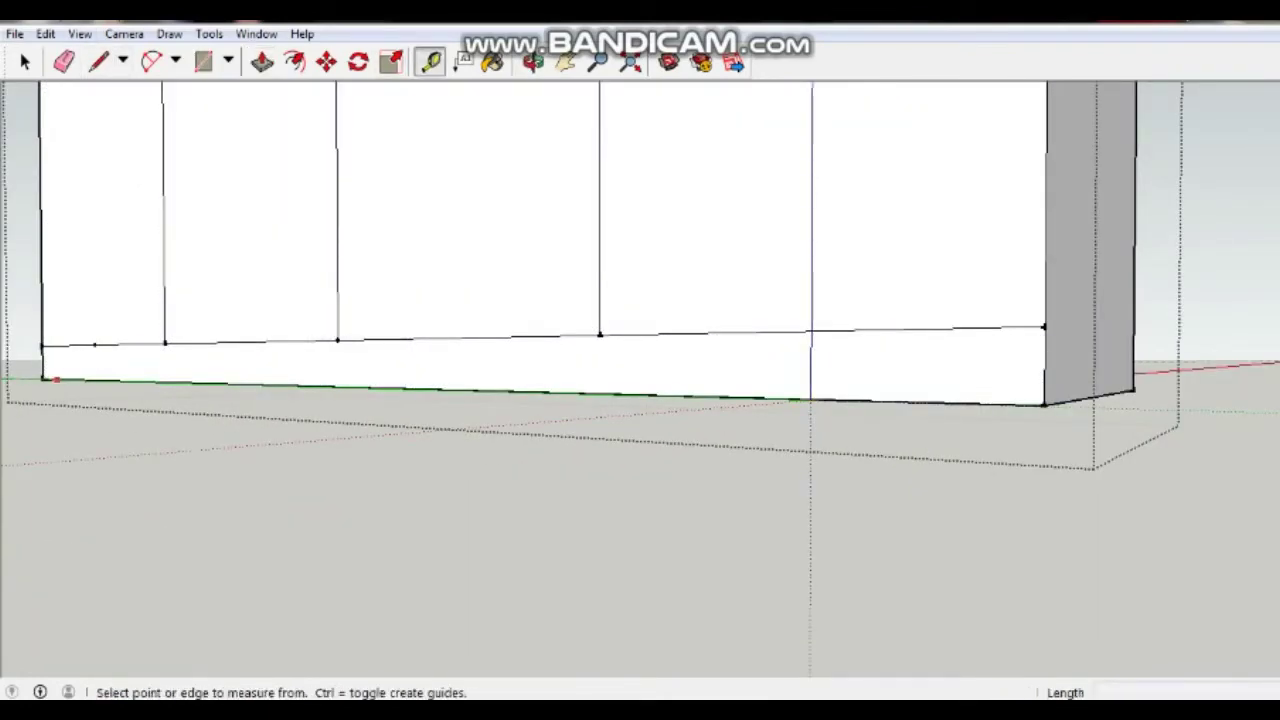
{"action": "middle_click_drag", "start_coordinate": [137, 320], "coordinate": [36, 343]}
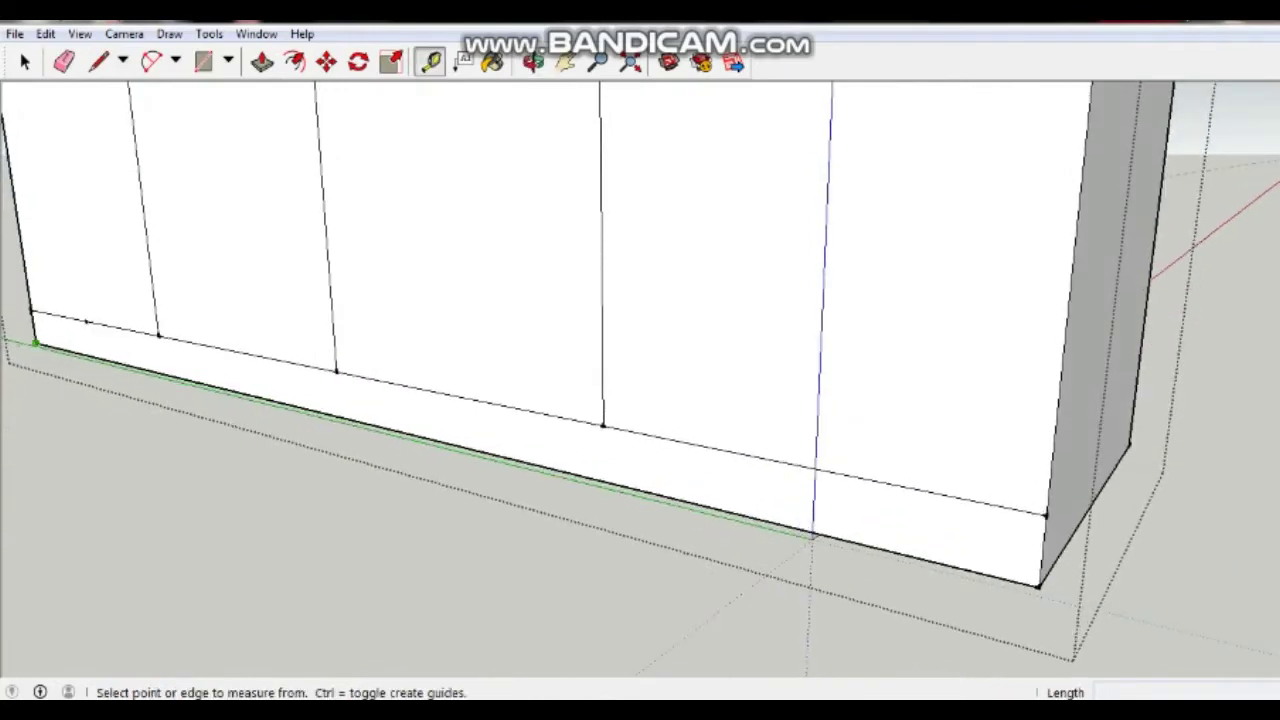
{"action": "left_click", "coordinate": [36, 343]}
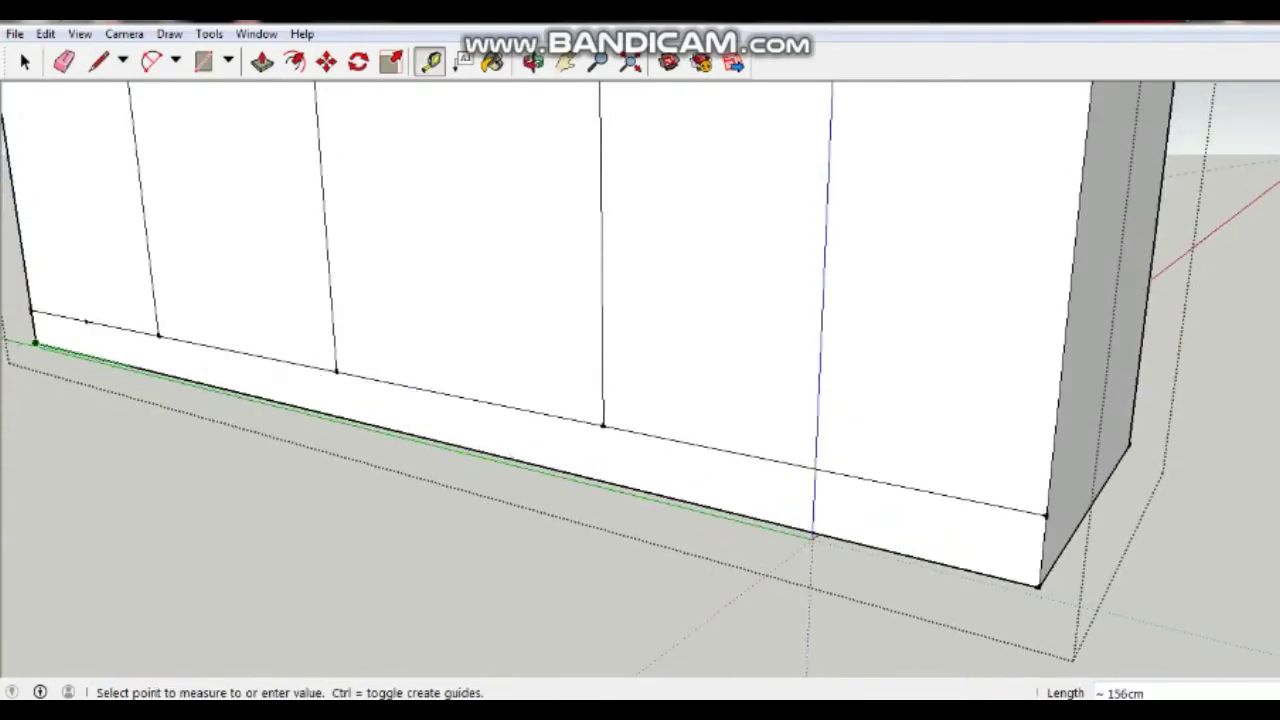
{"action": "type", "text": "18"}
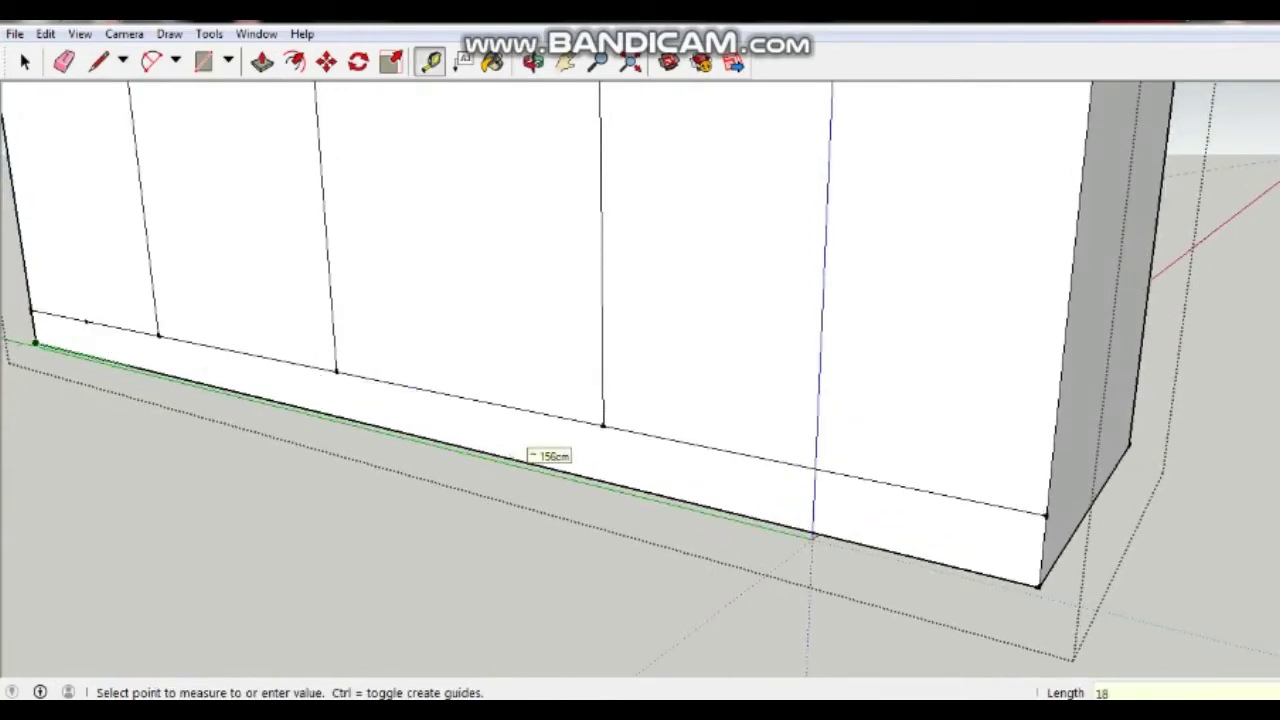
{"action": "type", "text": "0"}
{"action": "key", "text": "Return"}
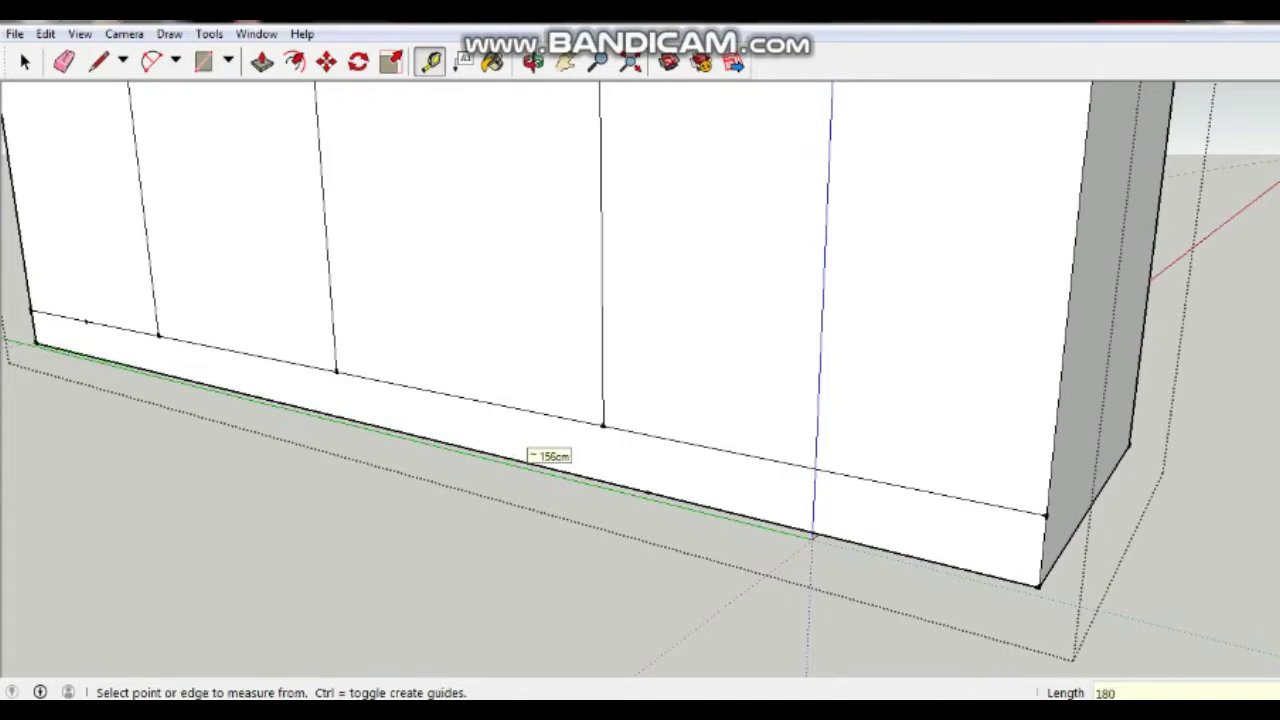
{"action": "left_click", "coordinate": [98, 62]}
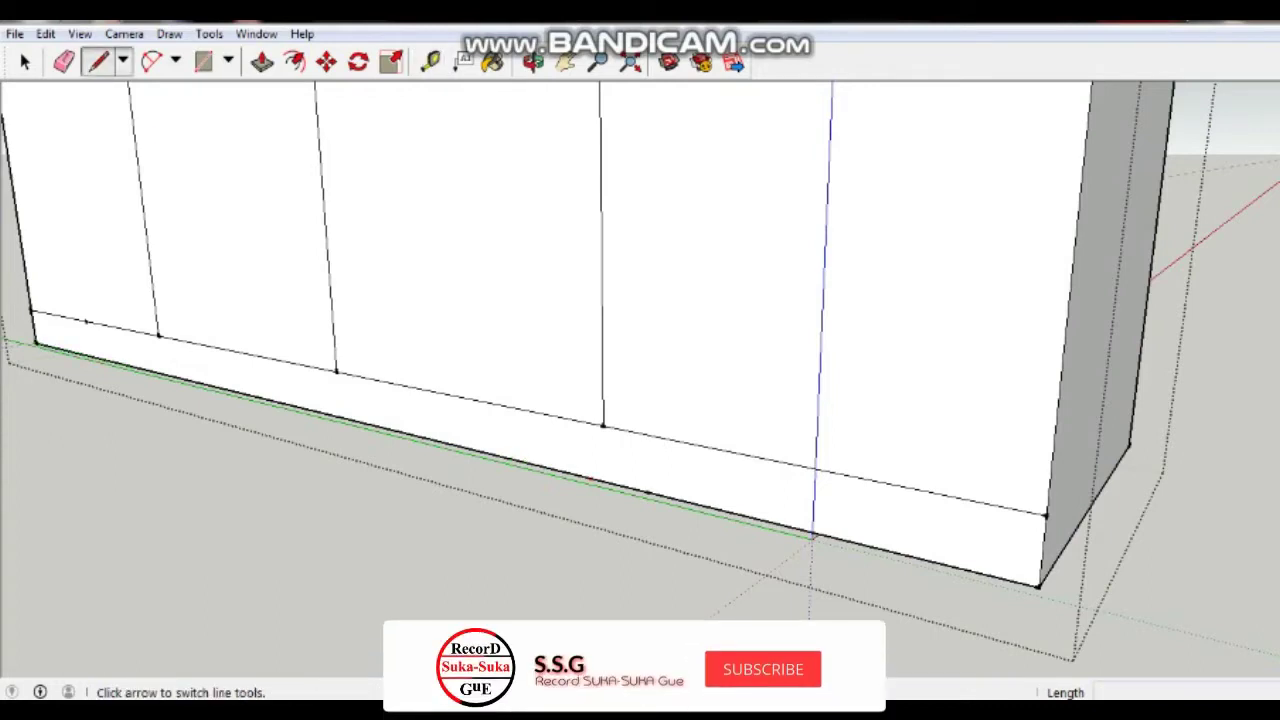
{"action": "left_click", "coordinate": [647, 489]}
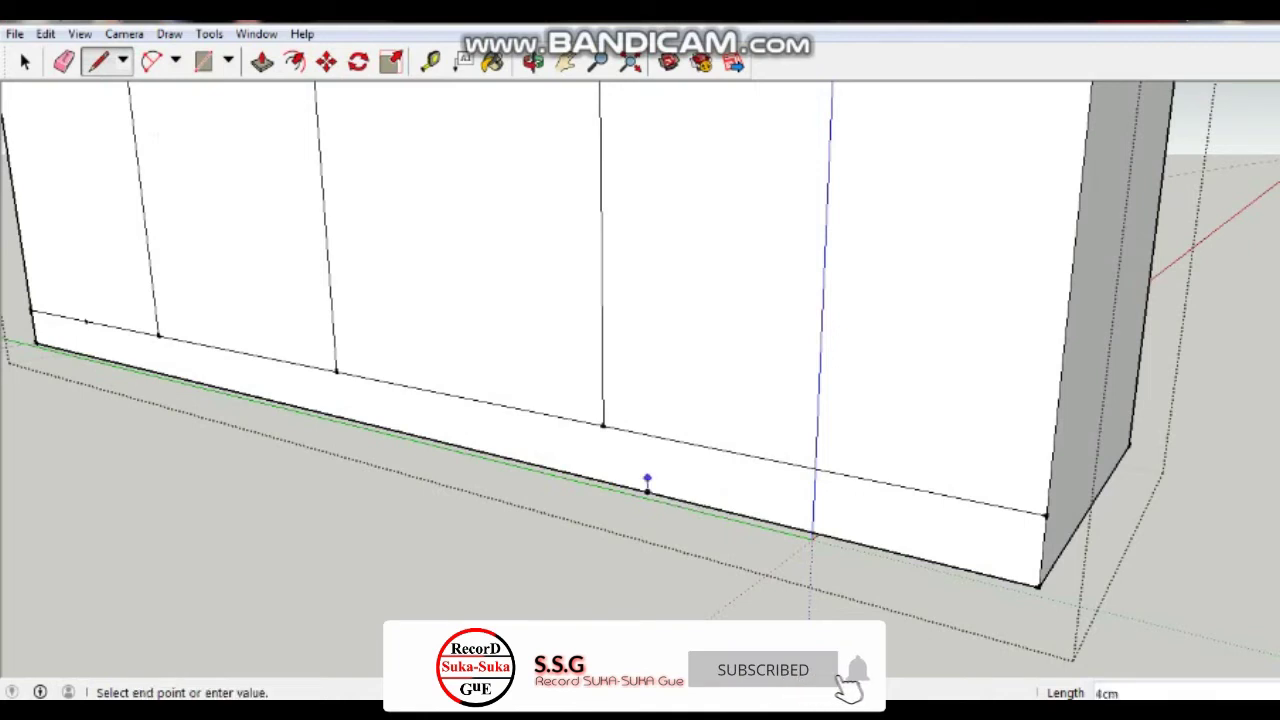
{"action": "left_click", "coordinate": [647, 436]}
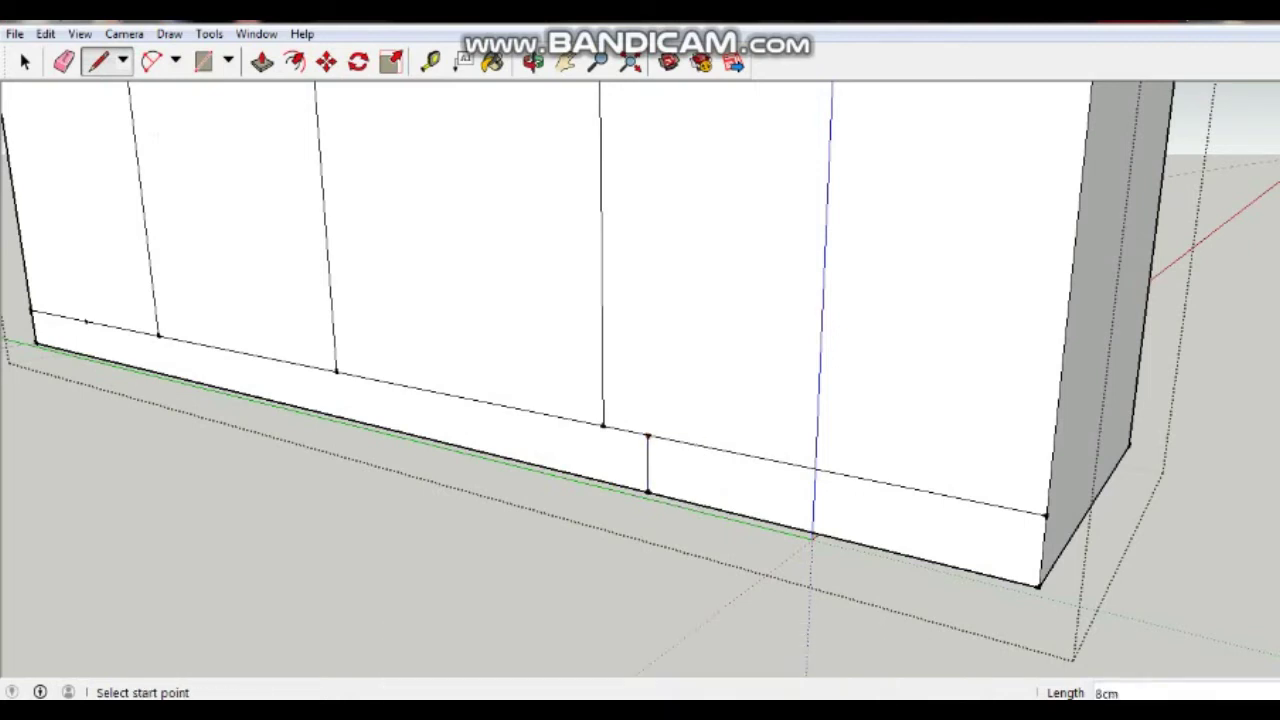
Orbit and zoom out to view the wardrobe front from a corner
{"action": "middle_click_drag", "start_coordinate": [621, 478], "coordinate": [808, 462]}
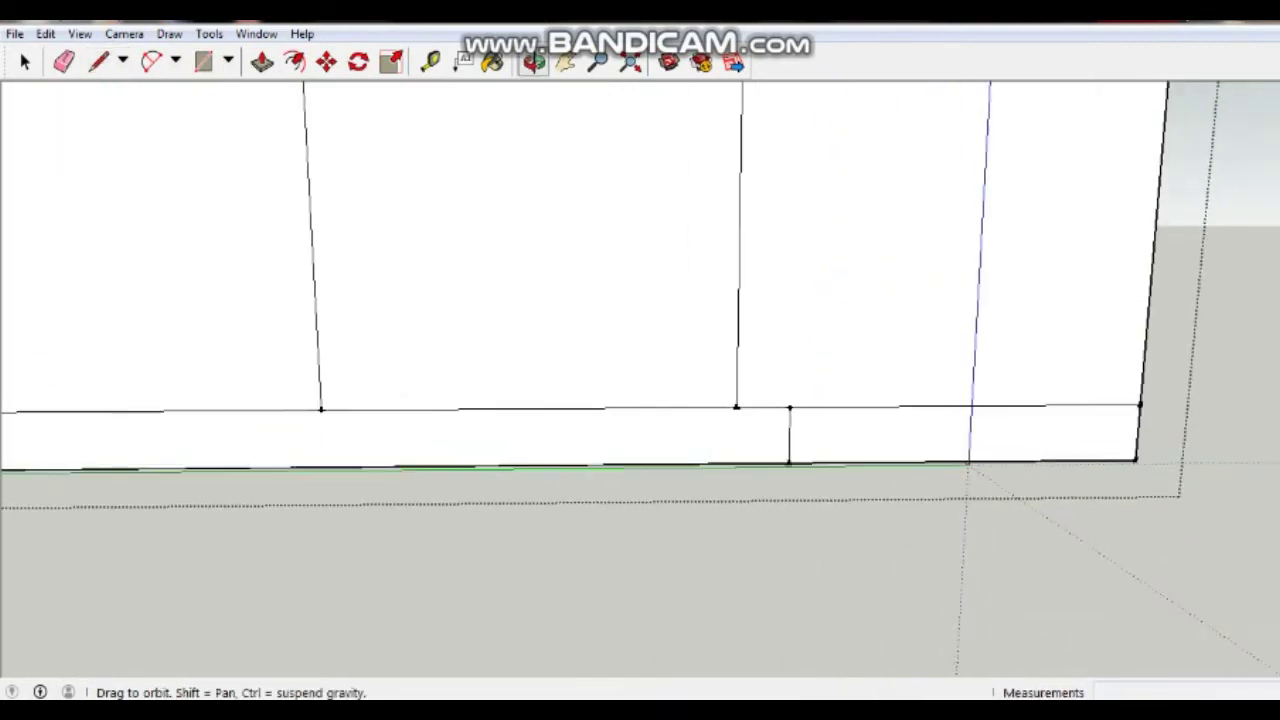
{"action": "scroll", "coordinate": [808, 462], "scroll_direction": "down", "scroll_amount": 1}
{"action": "scroll", "coordinate": [790, 462], "scroll_direction": "down", "scroll_amount": 1}
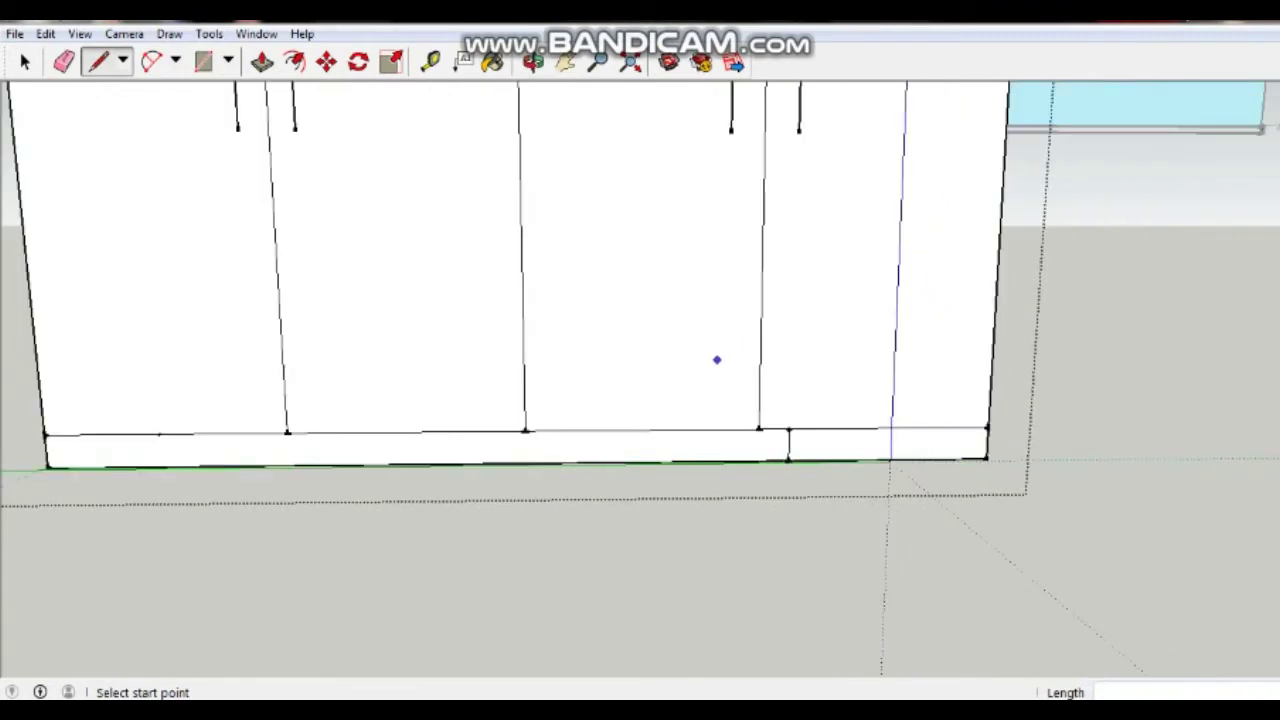
{"action": "scroll", "coordinate": [717, 357], "scroll_direction": "down", "scroll_amount": 1}
{"action": "mouse_move", "coordinate": [366, 209]}
{"action": "middle_mouse_down"}
{"action": "mouse_move", "coordinate": [600, 220]}
{"action": "mouse_move", "coordinate": [505, 252]}
{"action": "middle_mouse_up"}
{"action": "key", "text": "l"}
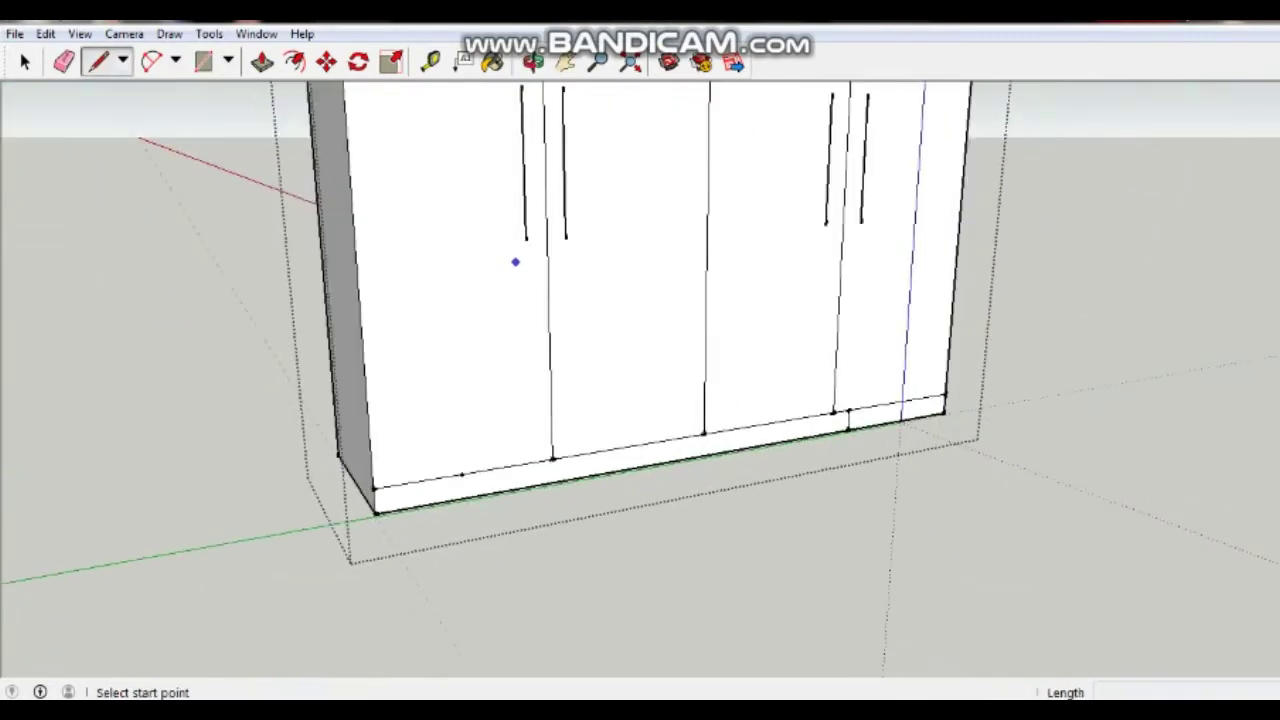
{"action": "left_click", "coordinate": [565, 62]}
Face the wardrobe front and erase the first door divider and its bottom segments
{"action": "left_click_drag", "start_coordinate": [560, 300], "coordinate": [560, 540]}
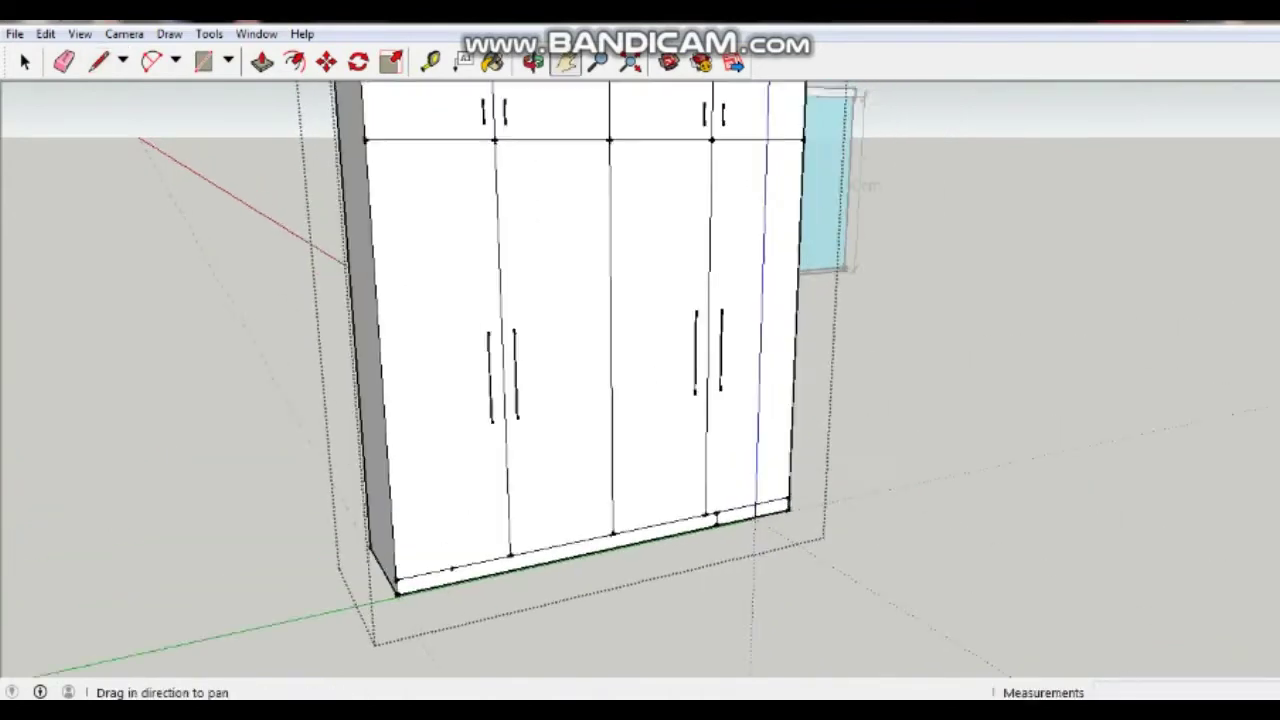
{"action": "middle_click_drag", "start_coordinate": [560, 540], "coordinate": [800, 520]}
{"action": "left_click_drag", "start_coordinate": [800, 520], "coordinate": [640, 515]}
{"action": "mouse_move", "coordinate": [640, 515]}
{"action": "middle_mouse_down"}
{"action": "mouse_move", "coordinate": [640, 540]}
{"action": "mouse_move", "coordinate": [600, 540]}
{"action": "middle_mouse_up"}
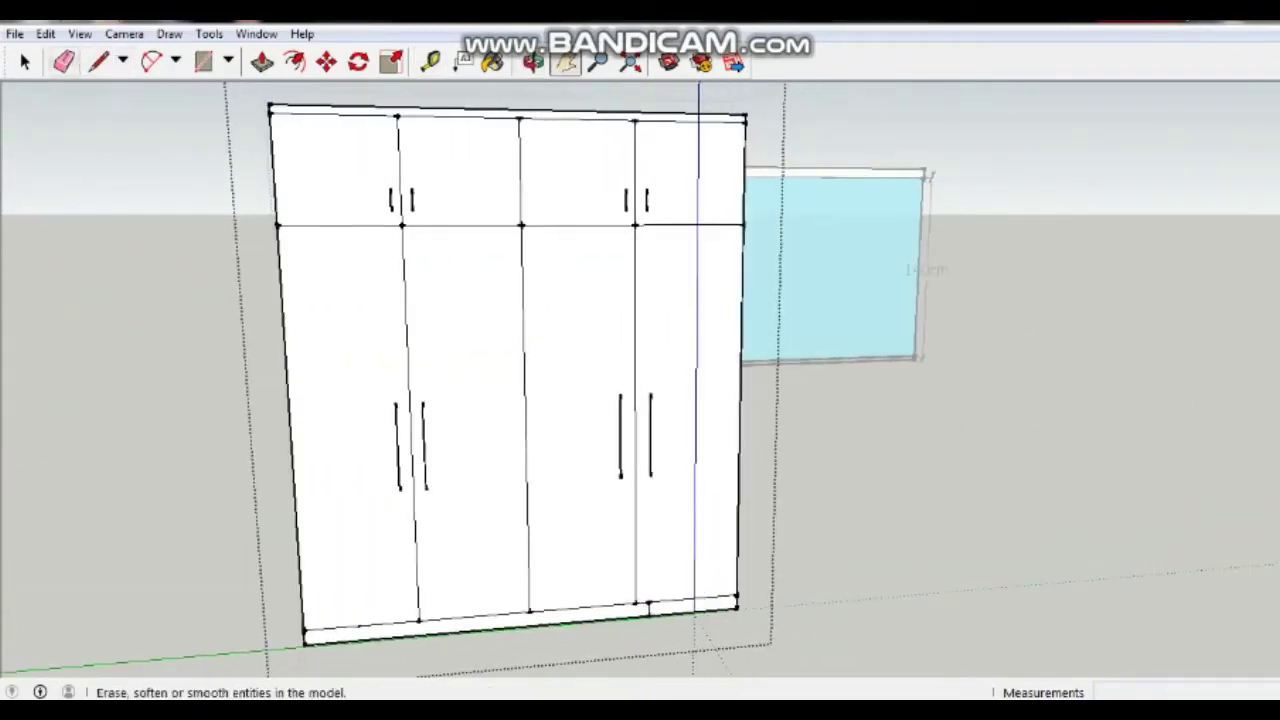
{"action": "left_click", "coordinate": [63, 61]}
{"action": "left_click_drag", "start_coordinate": [412, 450], "coordinate": [470, 616]}
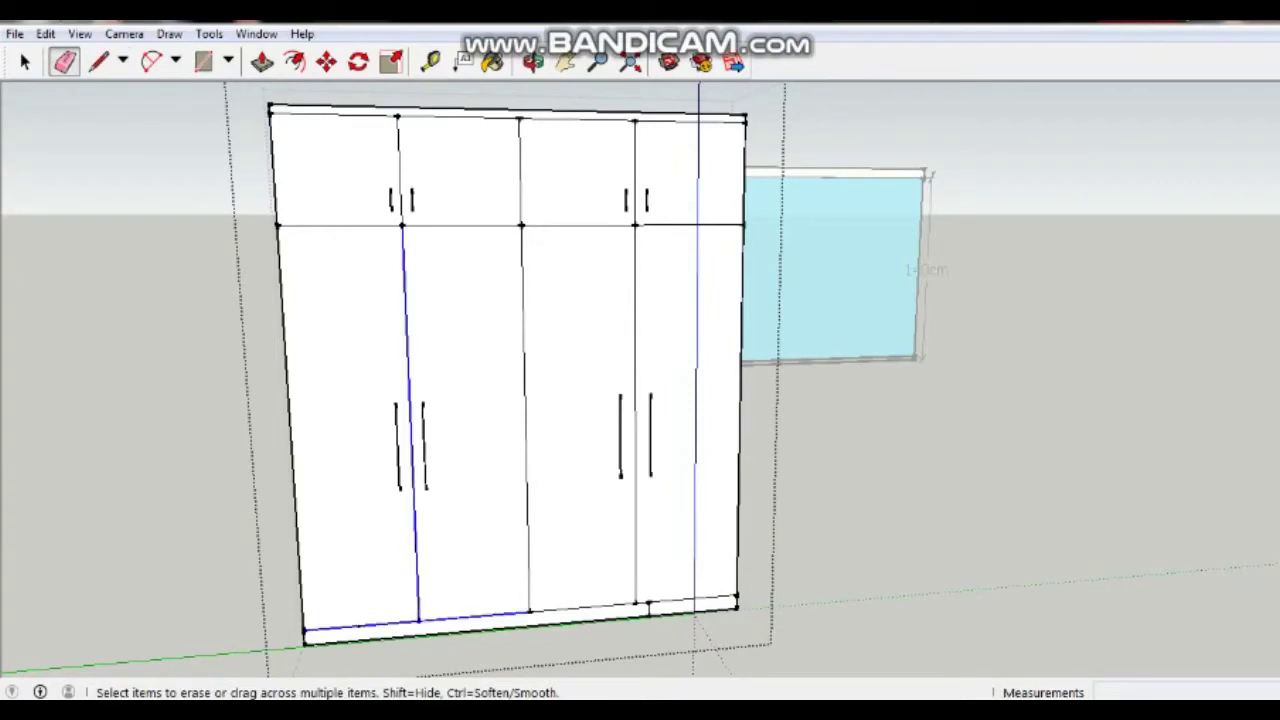
{"action": "left_click_drag", "start_coordinate": [360, 628], "coordinate": [358, 627]}
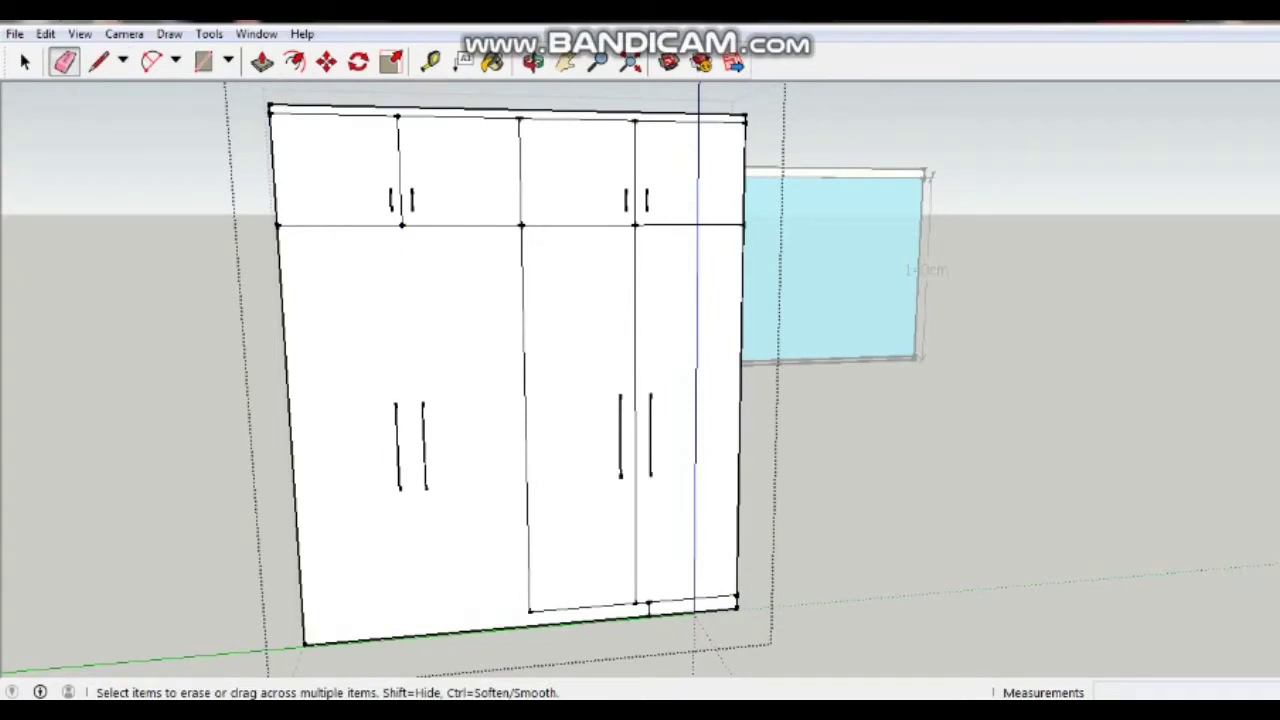
Erase the handle lines, the remaining door dividers and the top-cabinet line
{"action": "mouse_move", "coordinate": [388, 450]}
{"action": "left_mouse_down"}
{"action": "mouse_move", "coordinate": [432, 450]}
{"action": "mouse_move", "coordinate": [580, 612]}
{"action": "left_mouse_up"}
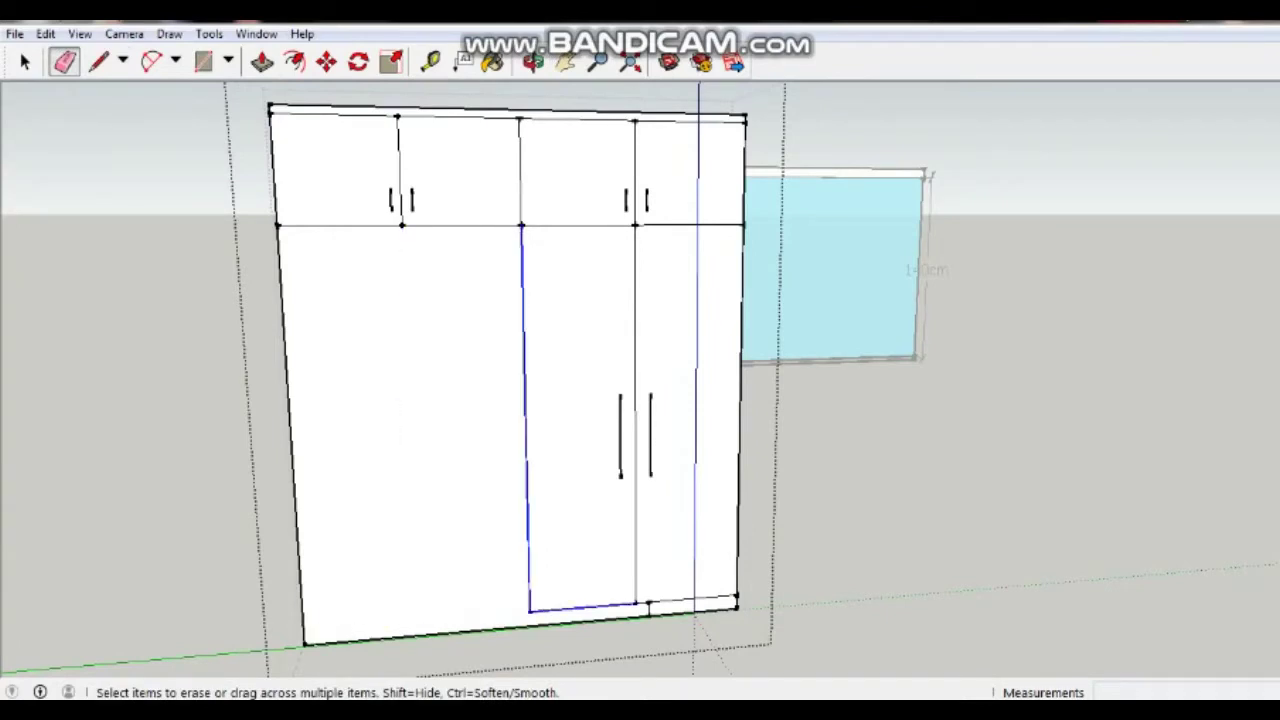
{"action": "left_click", "coordinate": [634, 450]}
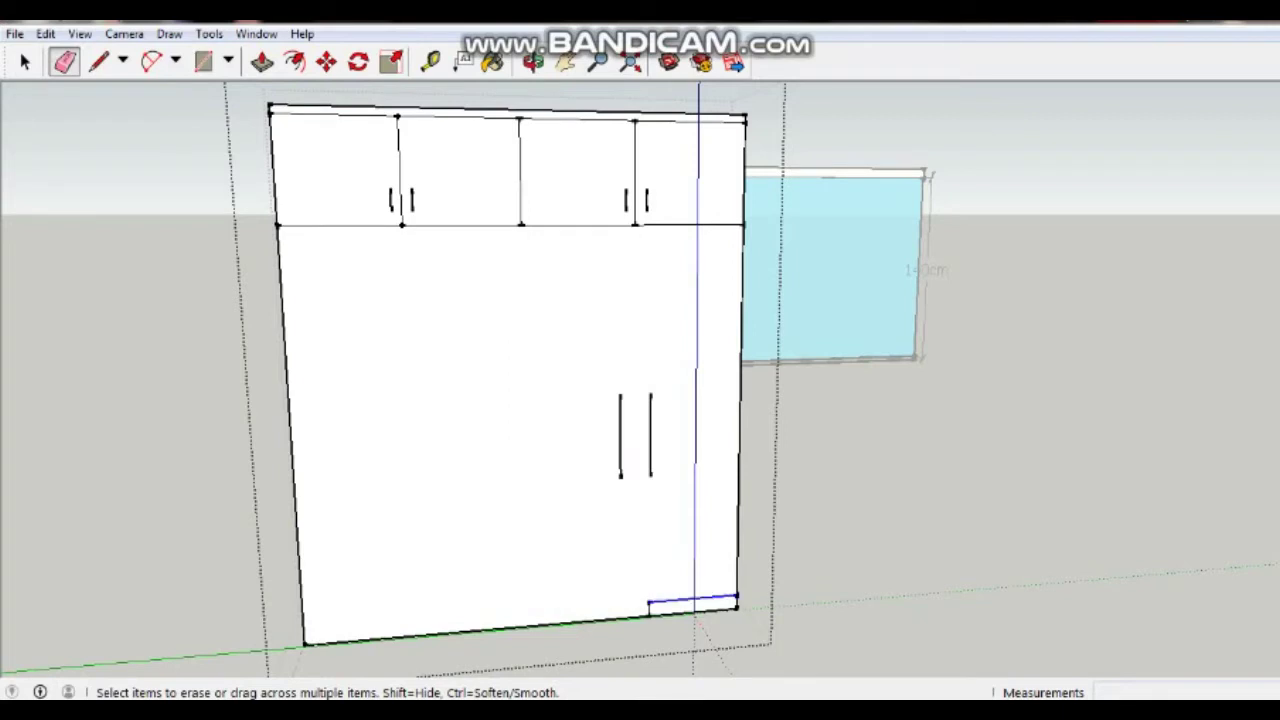
{"action": "left_click", "coordinate": [648, 602]}
{"action": "left_click", "coordinate": [650, 435]}
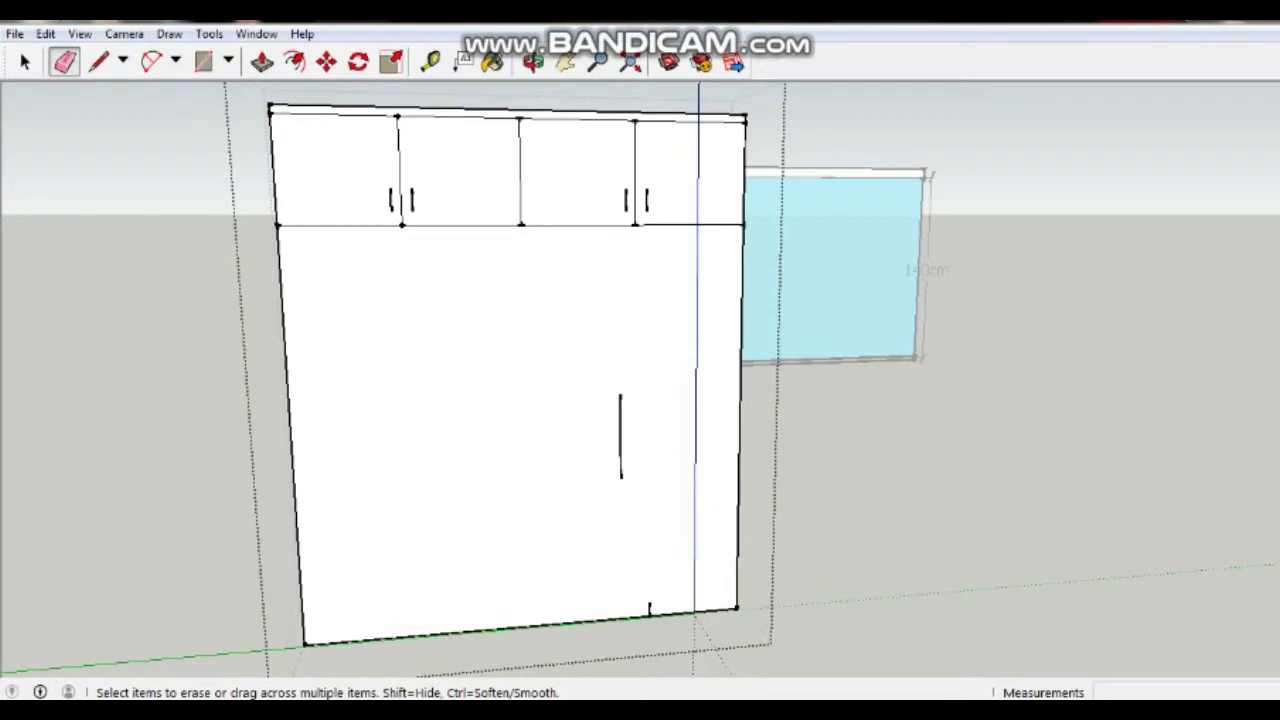
{"action": "left_click", "coordinate": [620, 435]}
{"action": "mouse_move", "coordinate": [618, 200]}
{"action": "left_mouse_down"}
{"action": "mouse_move", "coordinate": [690, 235]}
{"action": "mouse_move", "coordinate": [282, 224]}
{"action": "left_mouse_up"}
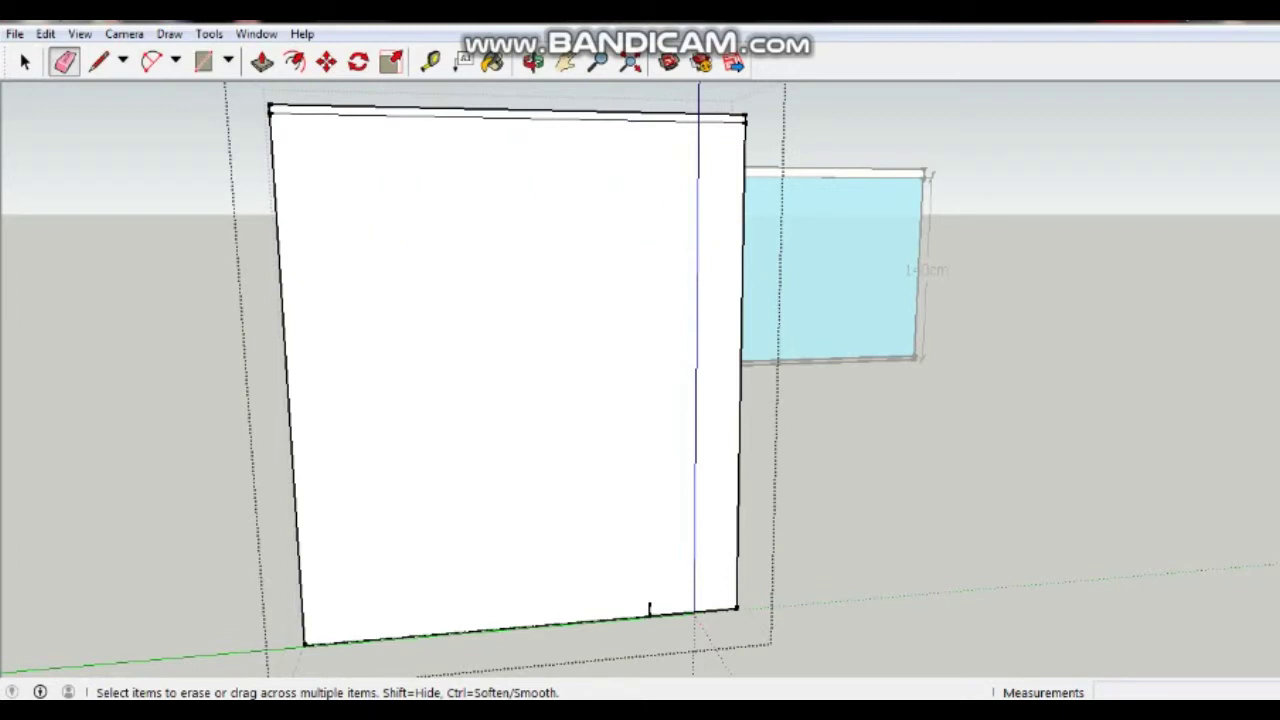
{"action": "scroll", "coordinate": [650, 600], "scroll_direction": "up", "scroll_amount": 3}
{"action": "scroll", "coordinate": [650, 600], "scroll_direction": "down", "scroll_amount": 2}
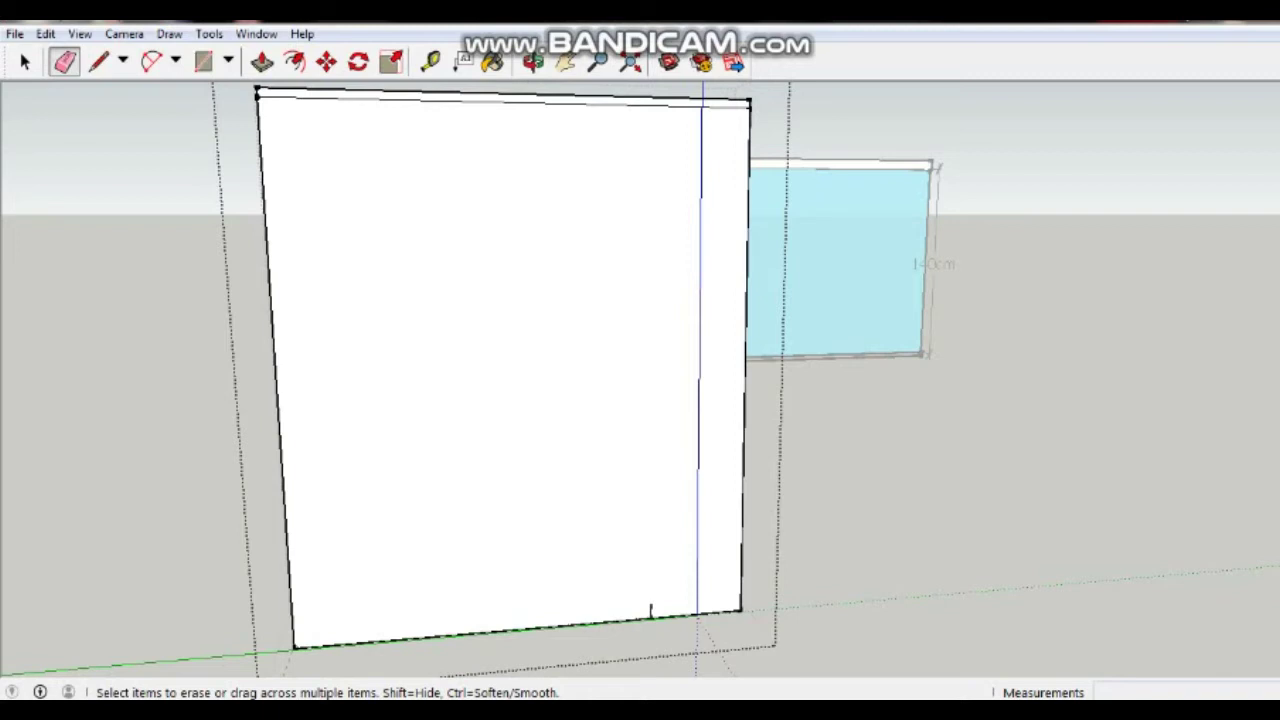
Erase the small leftover stub on the bottom edge
{"action": "left_click", "coordinate": [651, 610]}
{"action": "middle_click_drag", "start_coordinate": [640, 400], "coordinate": [520, 380]}
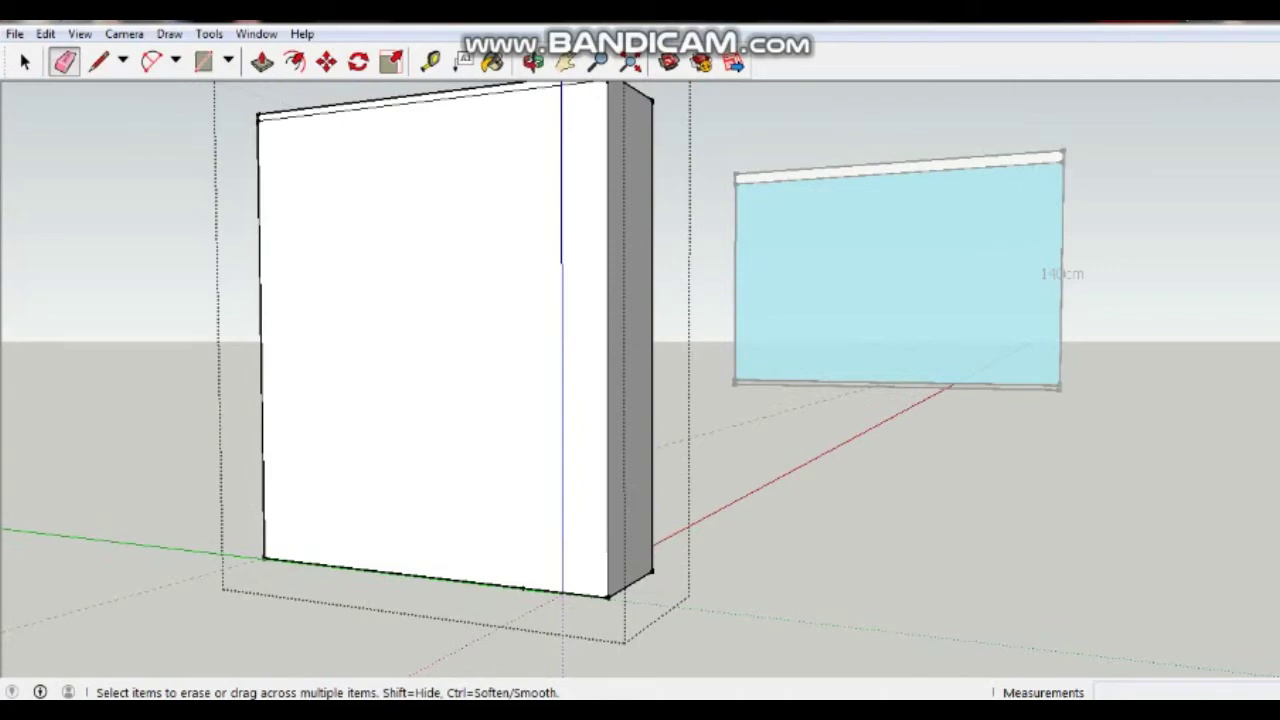
{"action": "middle_click_drag", "start_coordinate": [640, 400], "coordinate": [540, 355]}
Push the wardrobe's right side face in by 50 cm
{"action": "key", "text": "p"}
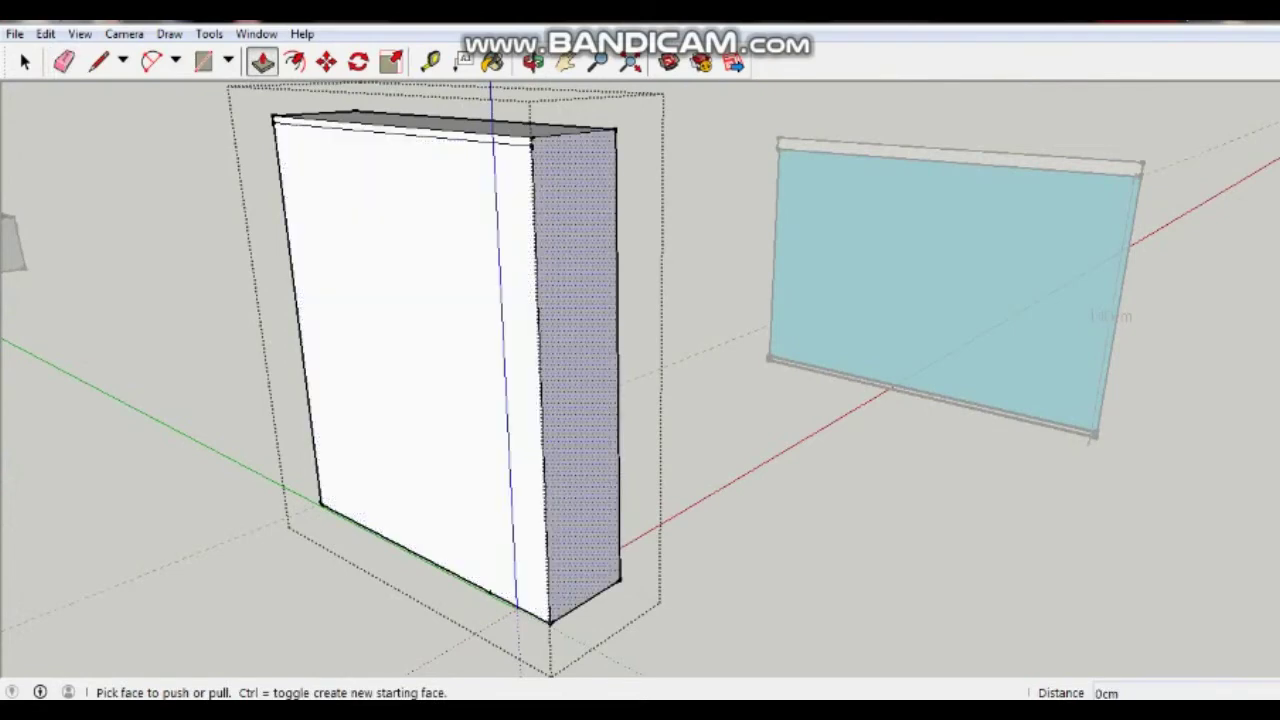
{"action": "mouse_move", "coordinate": [605, 540]}
{"action": "left_mouse_down"}
{"action": "mouse_move", "coordinate": [588, 566]}
{"action": "mouse_move", "coordinate": [492, 592]}
{"action": "left_mouse_up"}
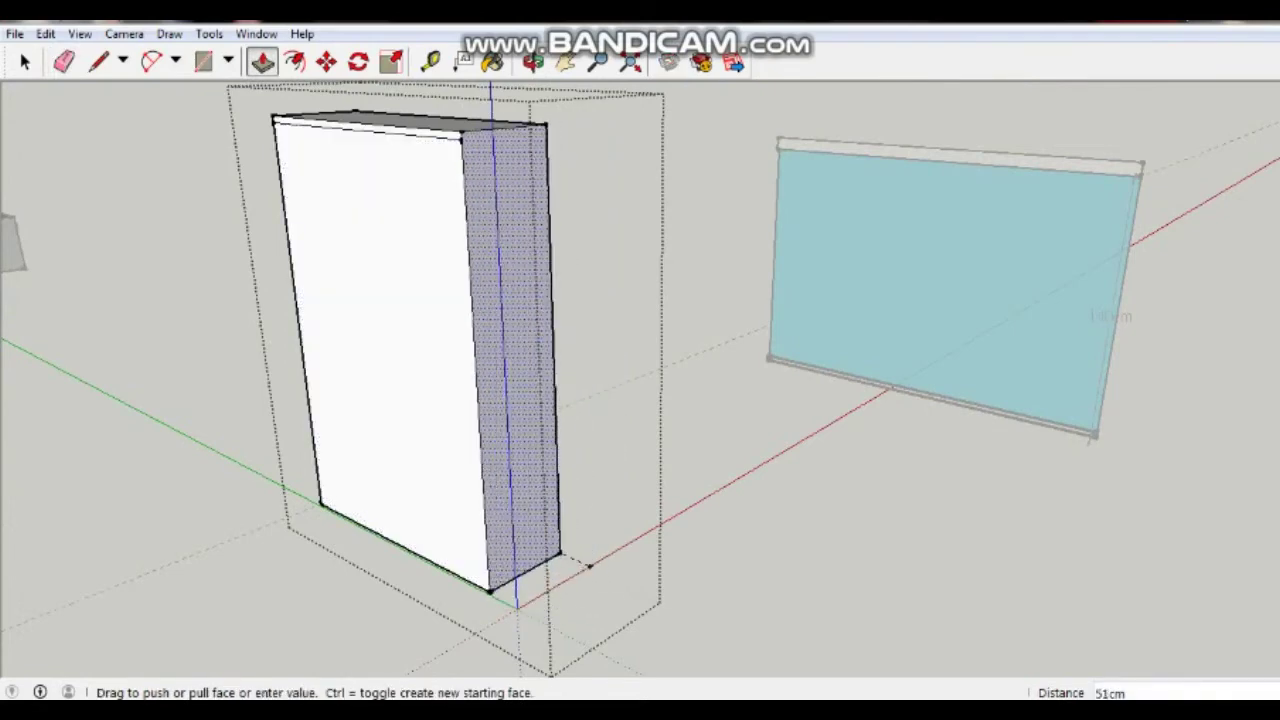
{"action": "scroll", "coordinate": [492, 592], "scroll_direction": "up", "scroll_amount": 2}
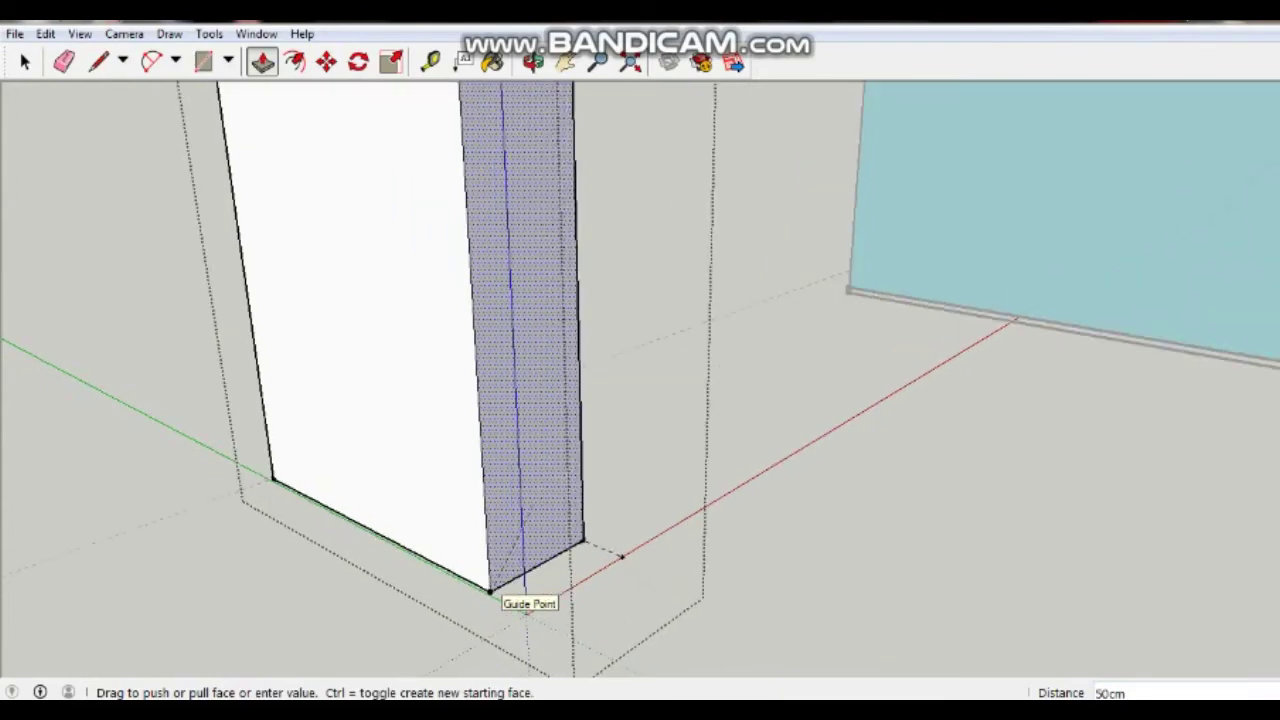
{"action": "scroll", "coordinate": [492, 592], "scroll_direction": "up", "scroll_amount": 1}
{"action": "scroll", "coordinate": [492, 592], "scroll_direction": "up", "scroll_amount": 1}
{"action": "left_click", "coordinate": [492, 592]}
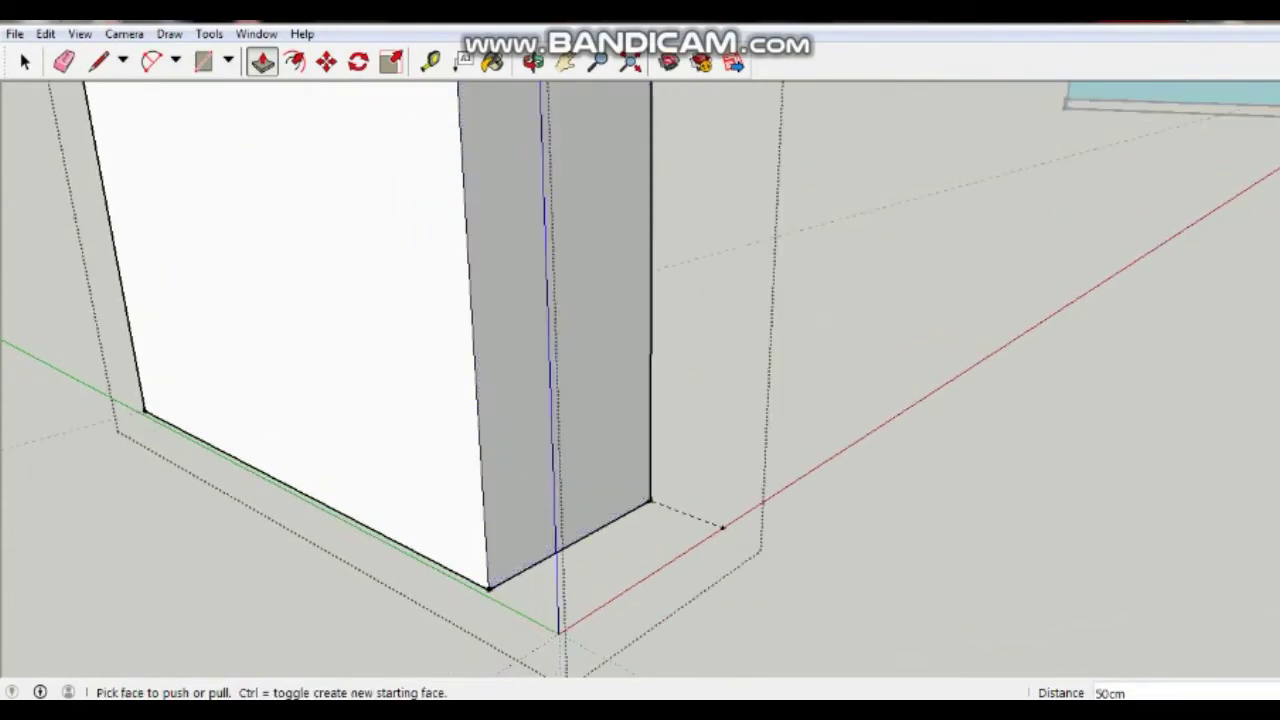
Measure the front's bottom edge from its left corner to its right corner, reading 180 cm
{"action": "key", "text": "o"}
{"action": "left_click_drag", "start_coordinate": [490, 590], "coordinate": [705, 593]}
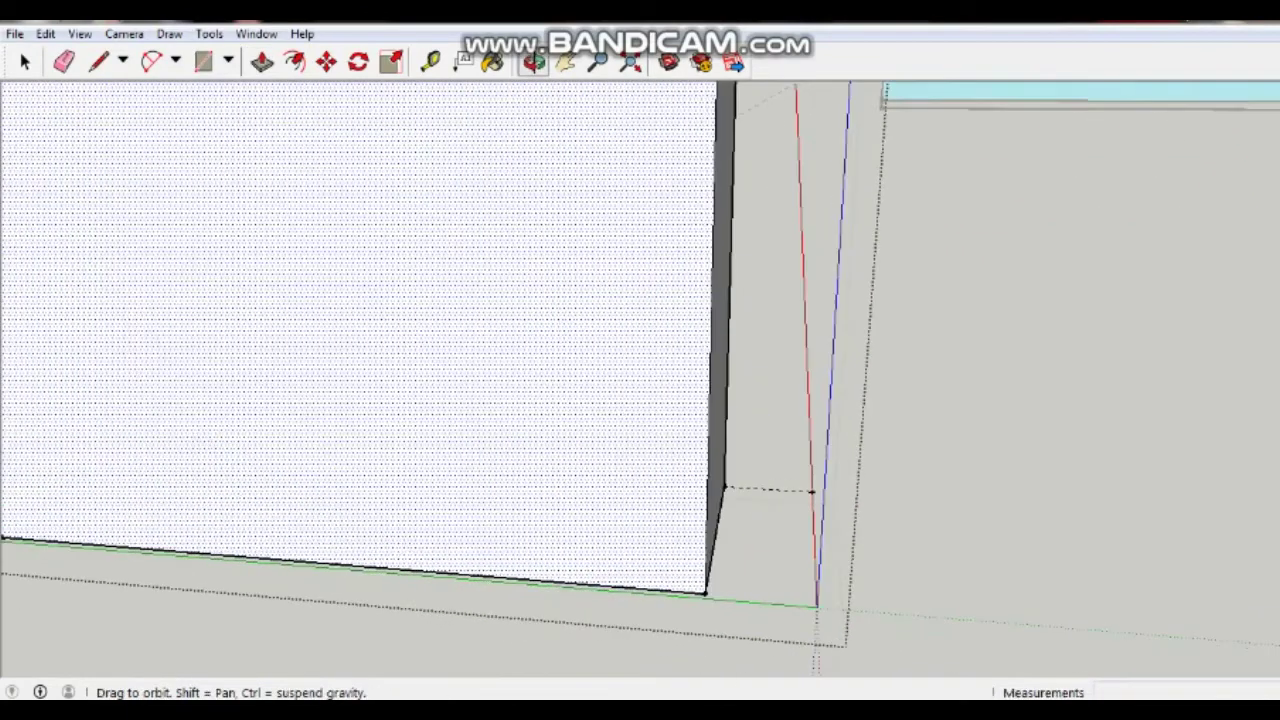
{"action": "key", "text": "p"}
{"action": "key", "text": "e"}
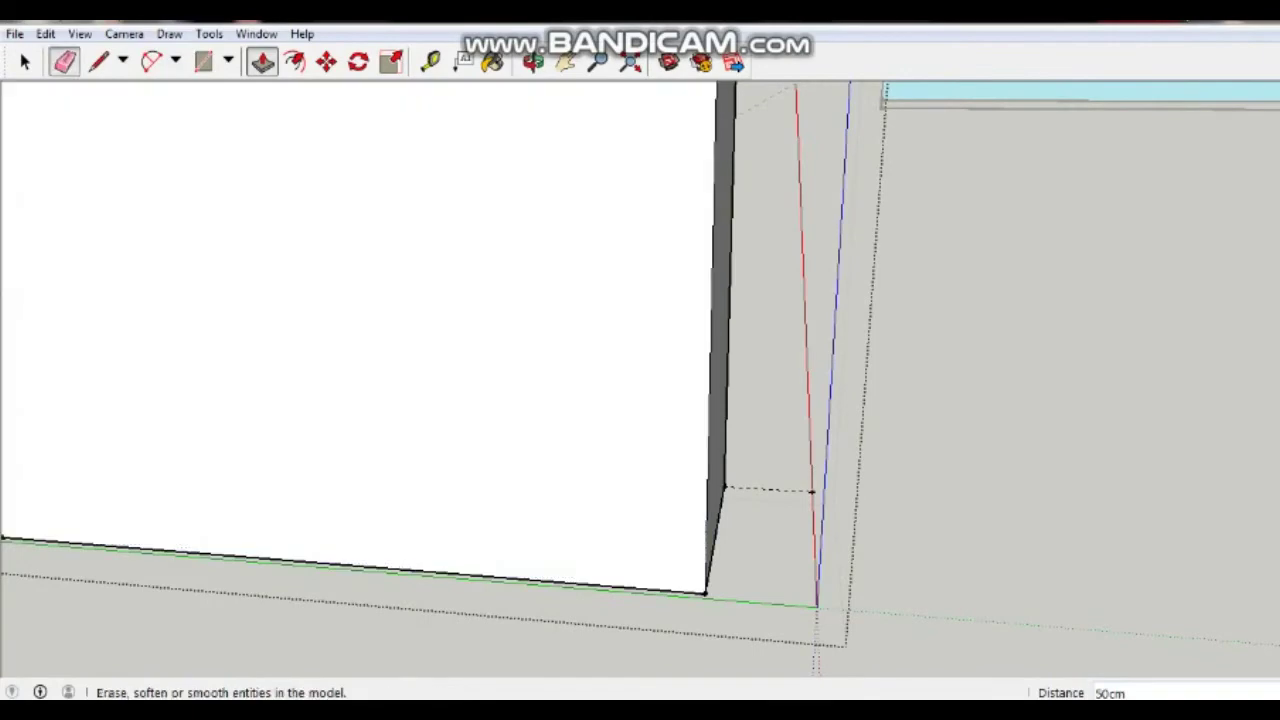
{"action": "key", "text": "ctrl+z"}
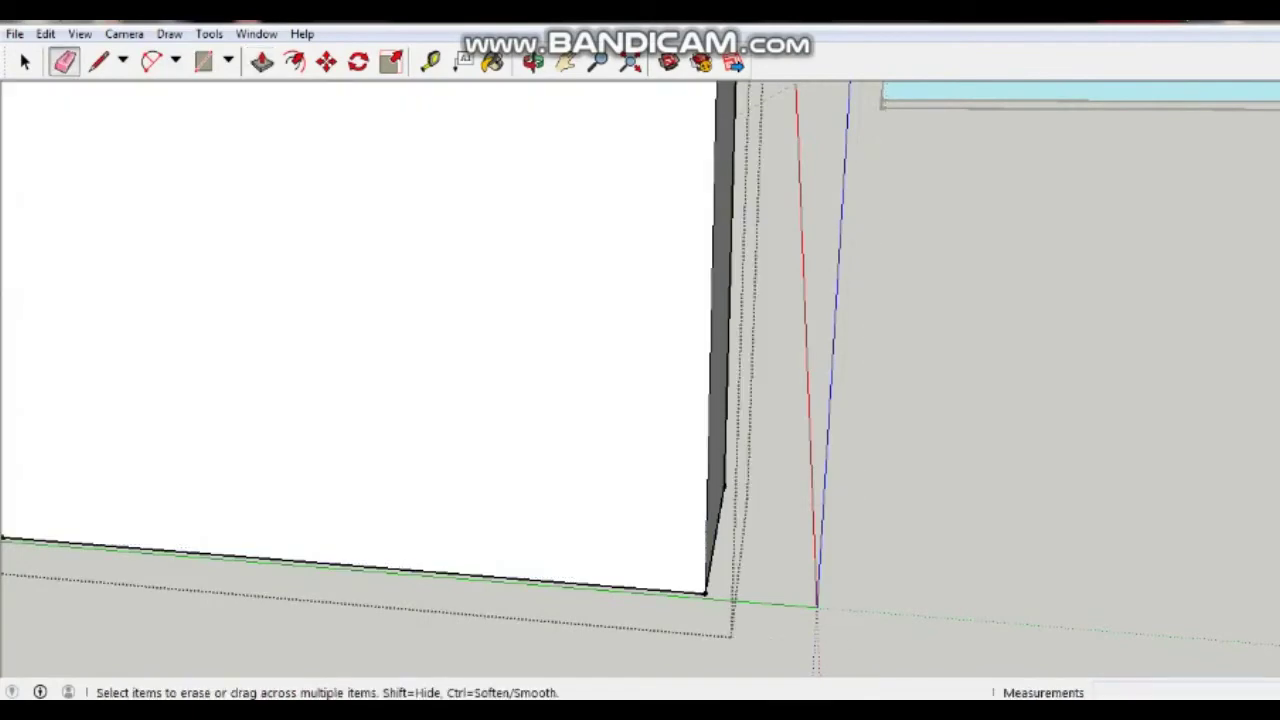
{"action": "scroll", "coordinate": [720, 600], "scroll_direction": "down", "scroll_amount": 2}
{"action": "scroll", "coordinate": [720, 600], "scroll_direction": "up", "scroll_amount": 2}
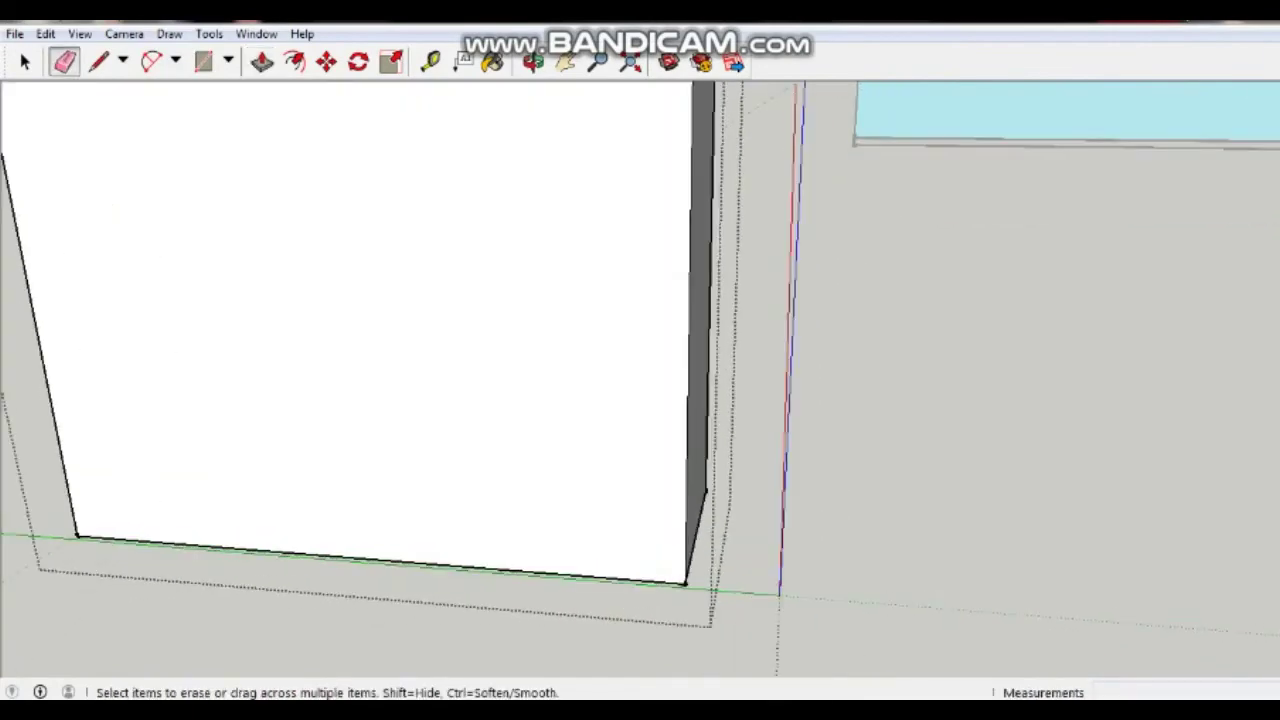
{"action": "left_click", "coordinate": [430, 61]}
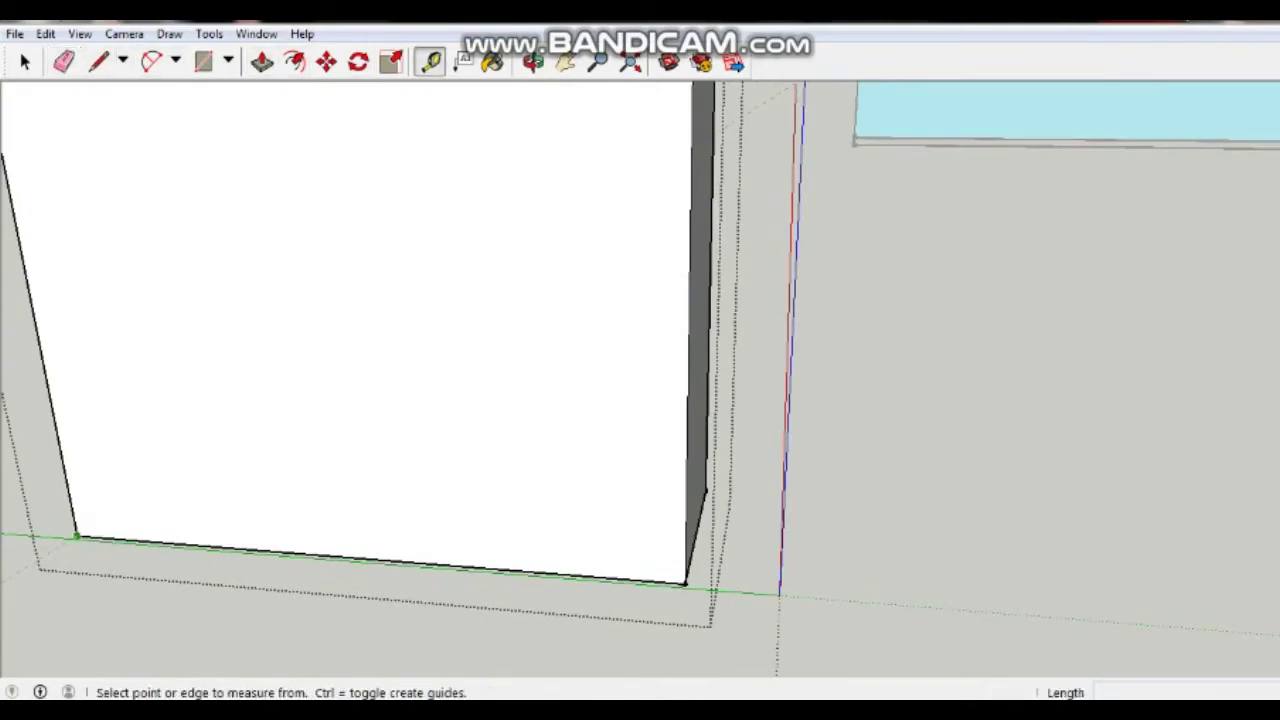
{"action": "left_click", "coordinate": [76, 537]}
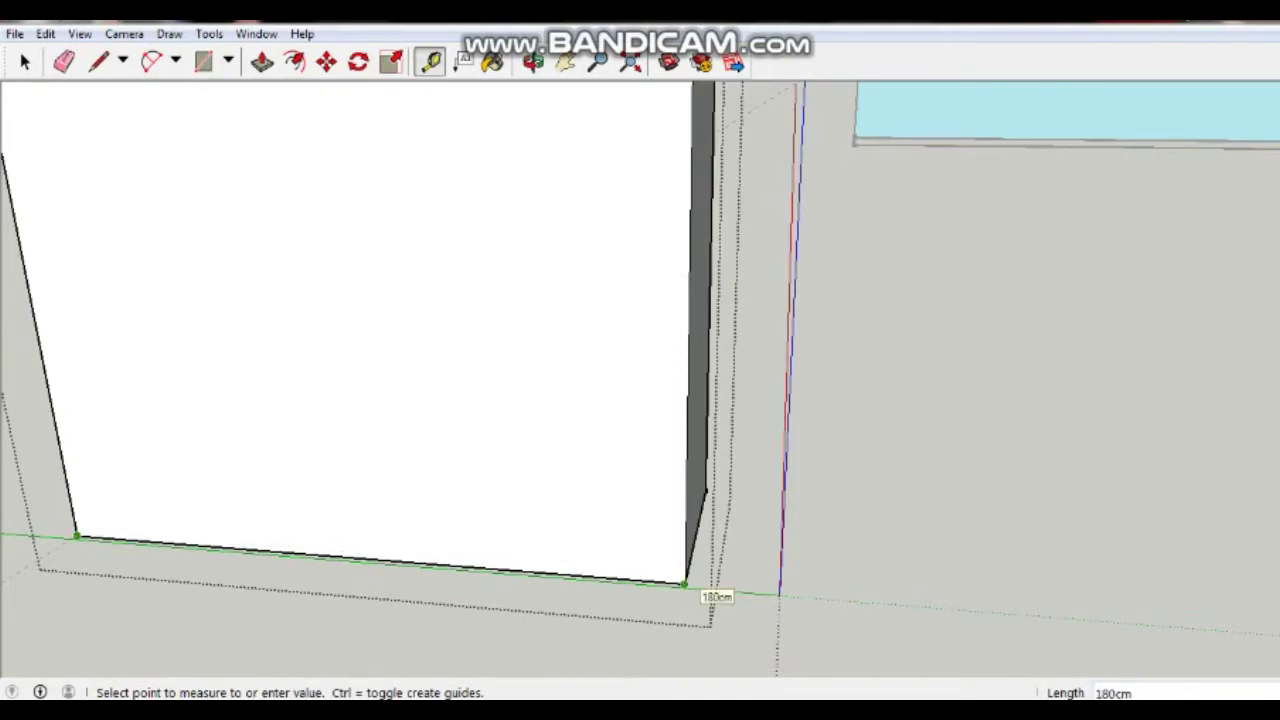
{"action": "left_click", "coordinate": [683, 584]}
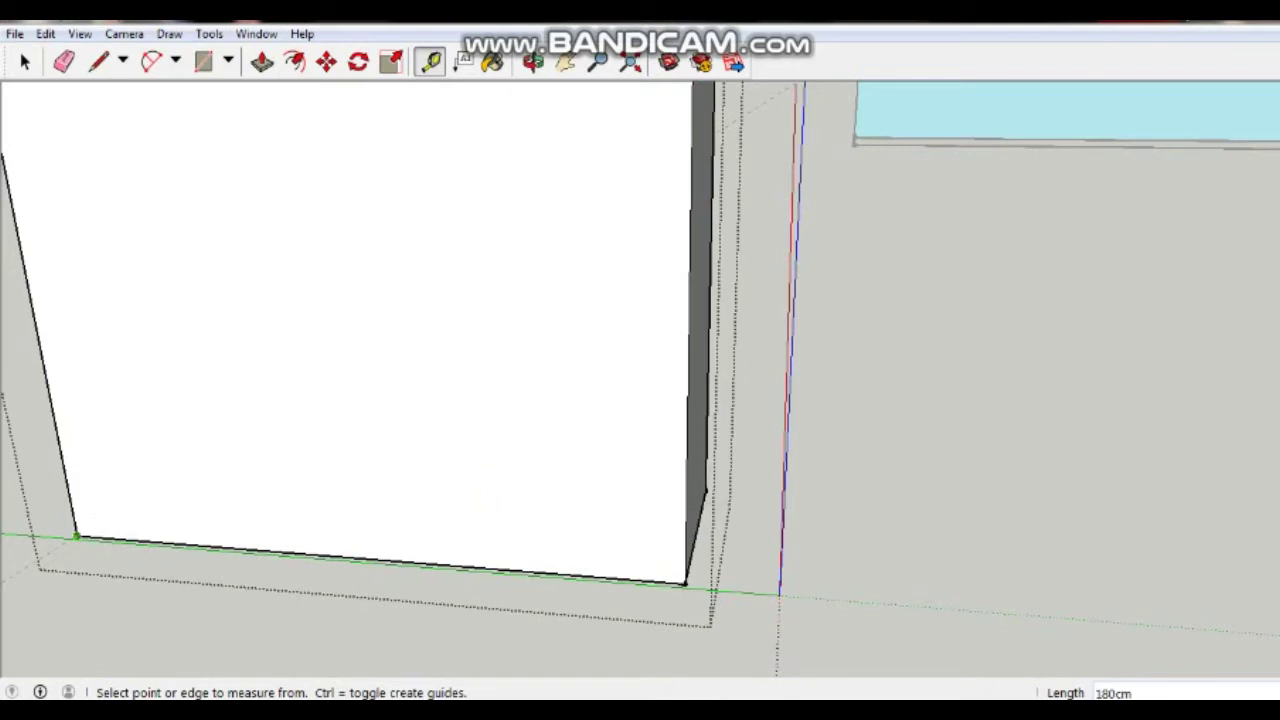
Mark a point 8 cm up from the bottom-left corner and draw a 180 cm line across the front
{"action": "left_click", "coordinate": [76, 537]}
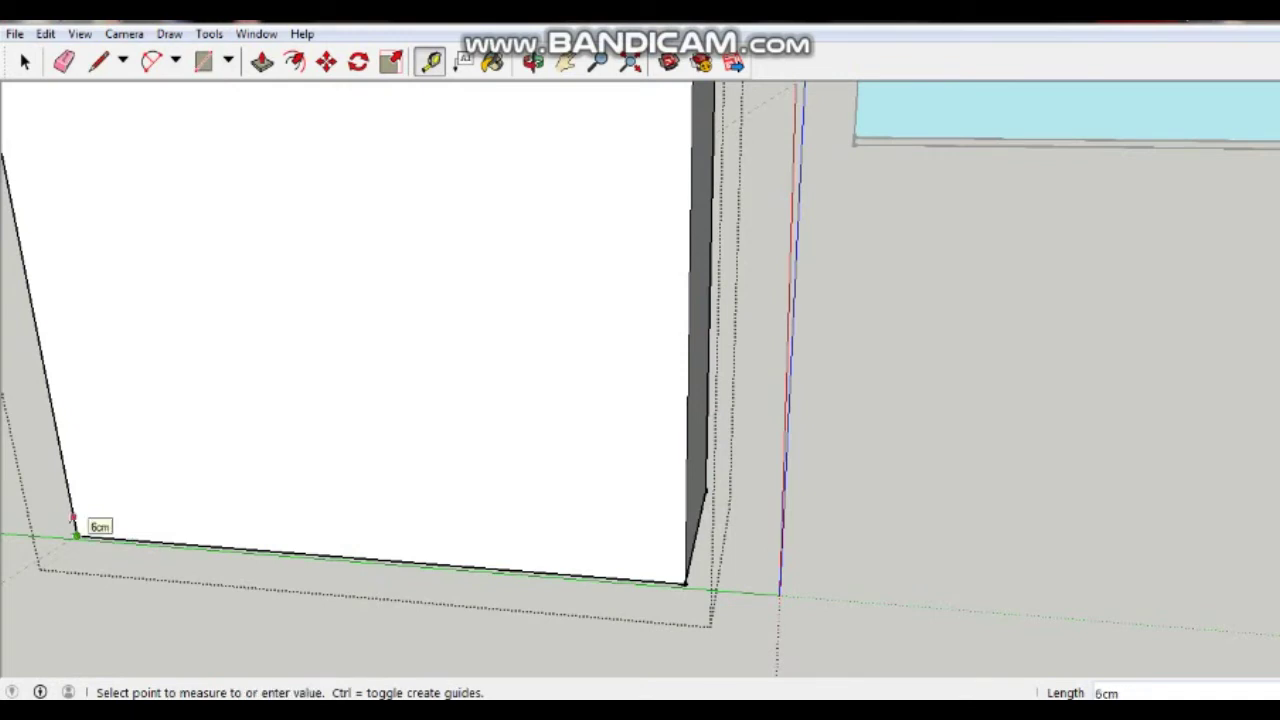
{"action": "type", "text": "8"}
{"action": "key", "text": "Return"}
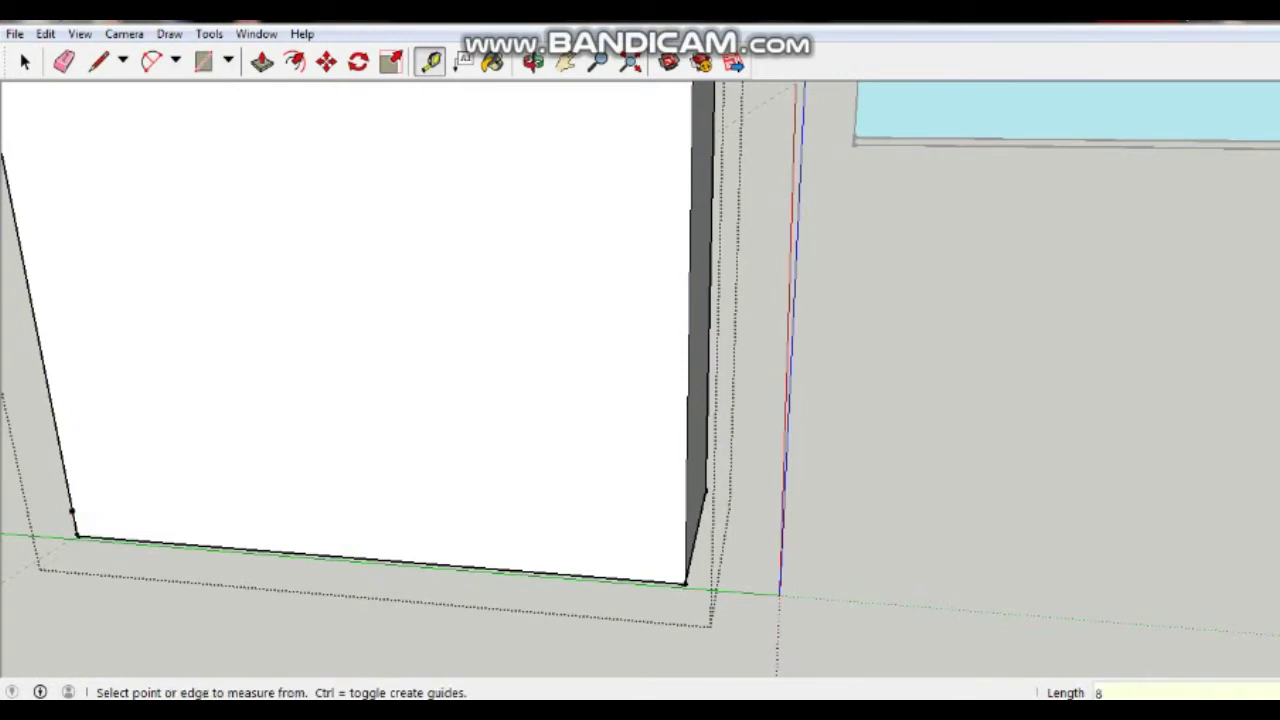
{"action": "left_click", "coordinate": [100, 62]}
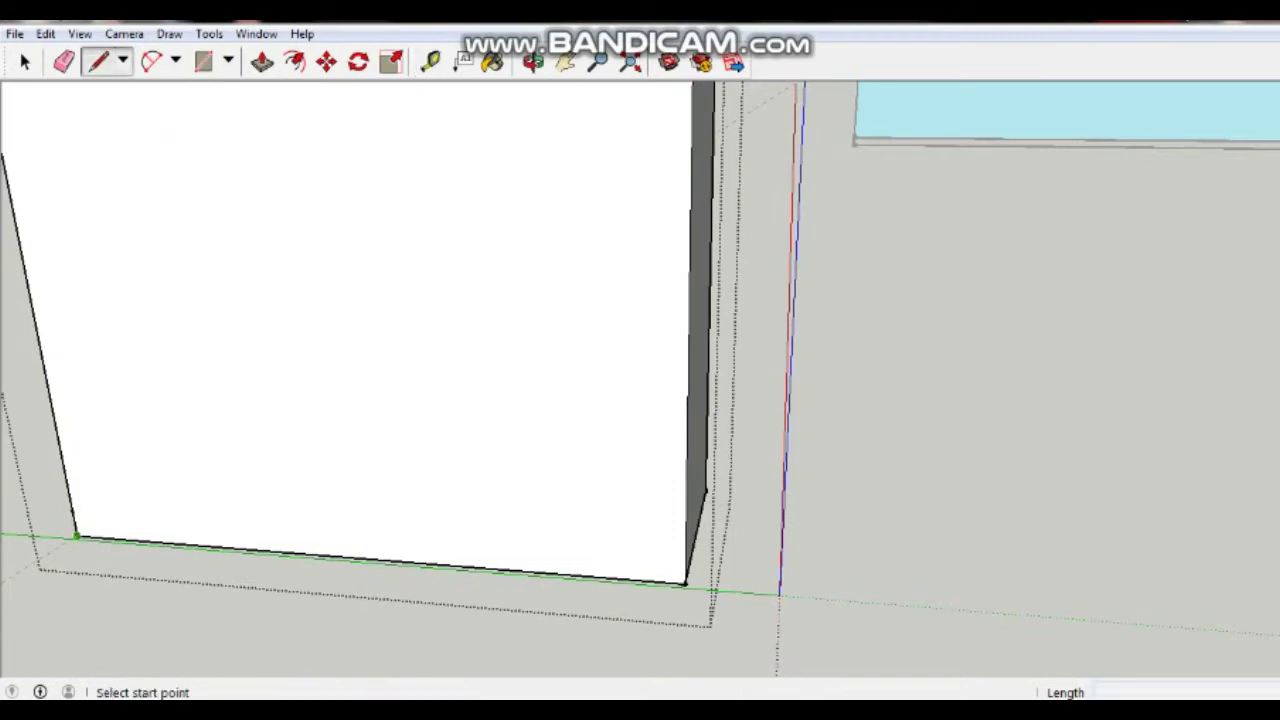
{"action": "left_click", "coordinate": [72, 512]}
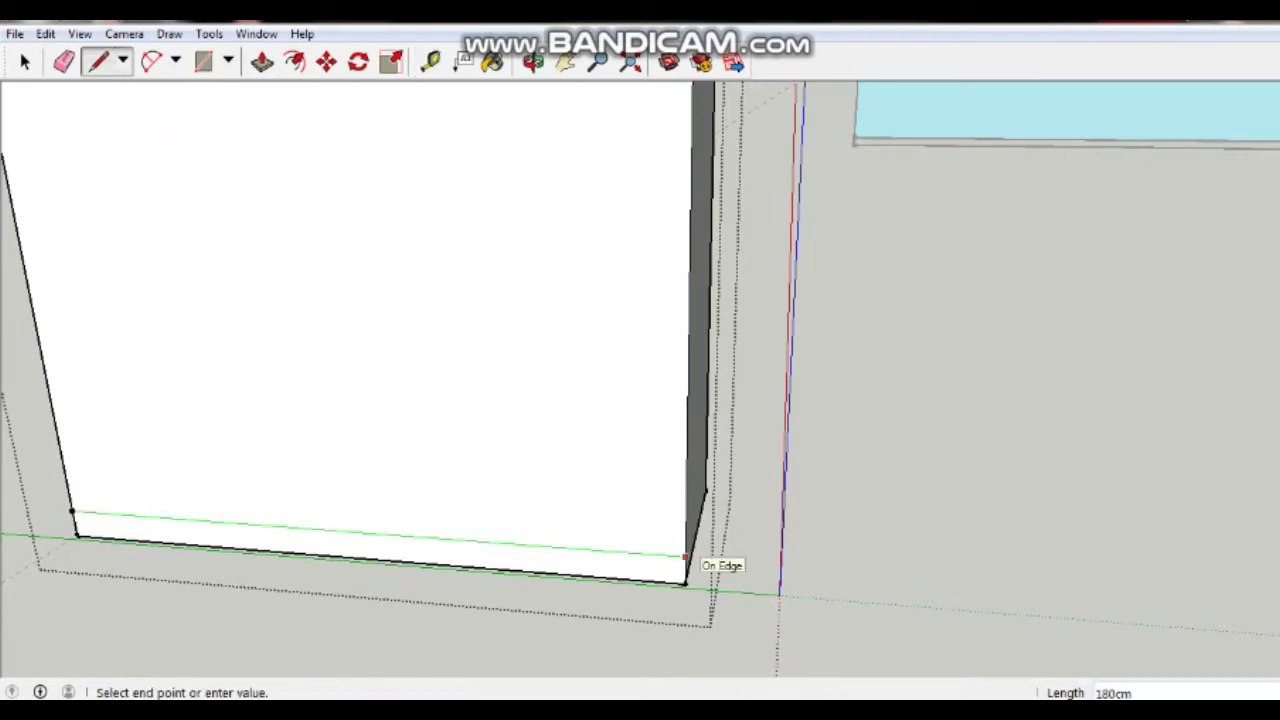
{"action": "left_click", "coordinate": [685, 556]}
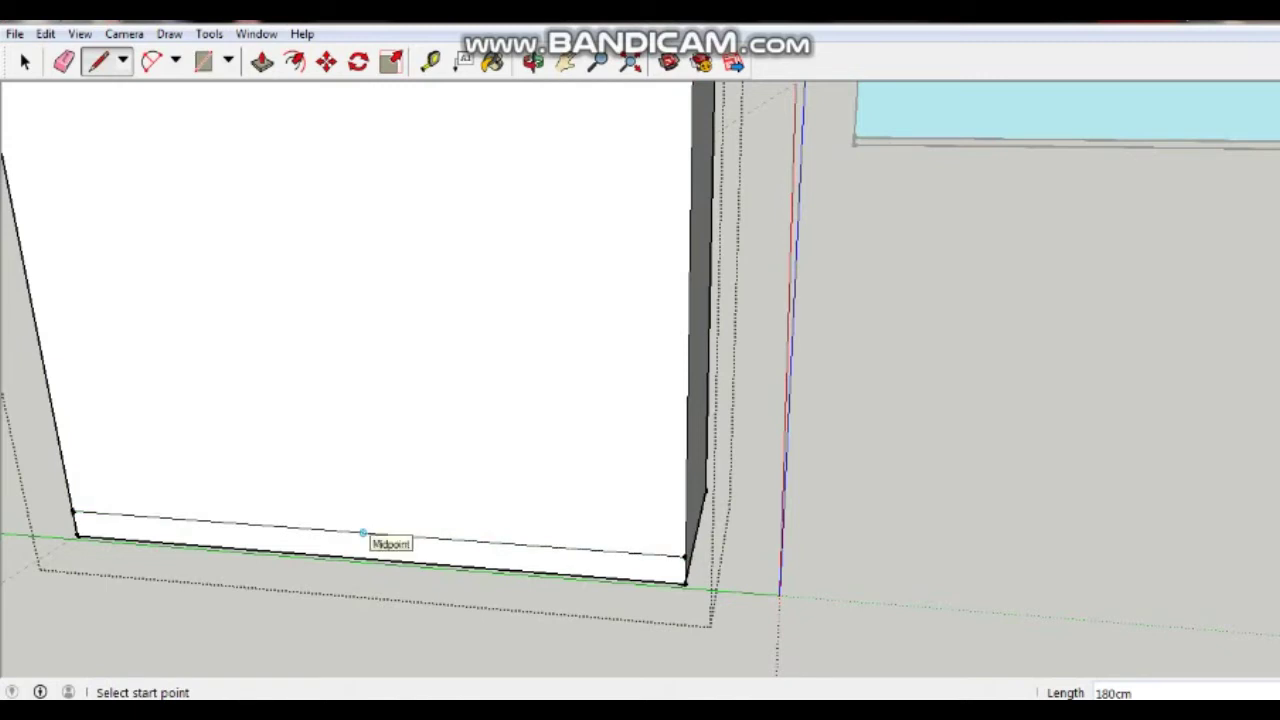
{"action": "scroll", "coordinate": [362, 533], "scroll_direction": "down", "scroll_amount": 2}
{"action": "scroll", "coordinate": [362, 533], "scroll_direction": "down", "scroll_amount": 2}
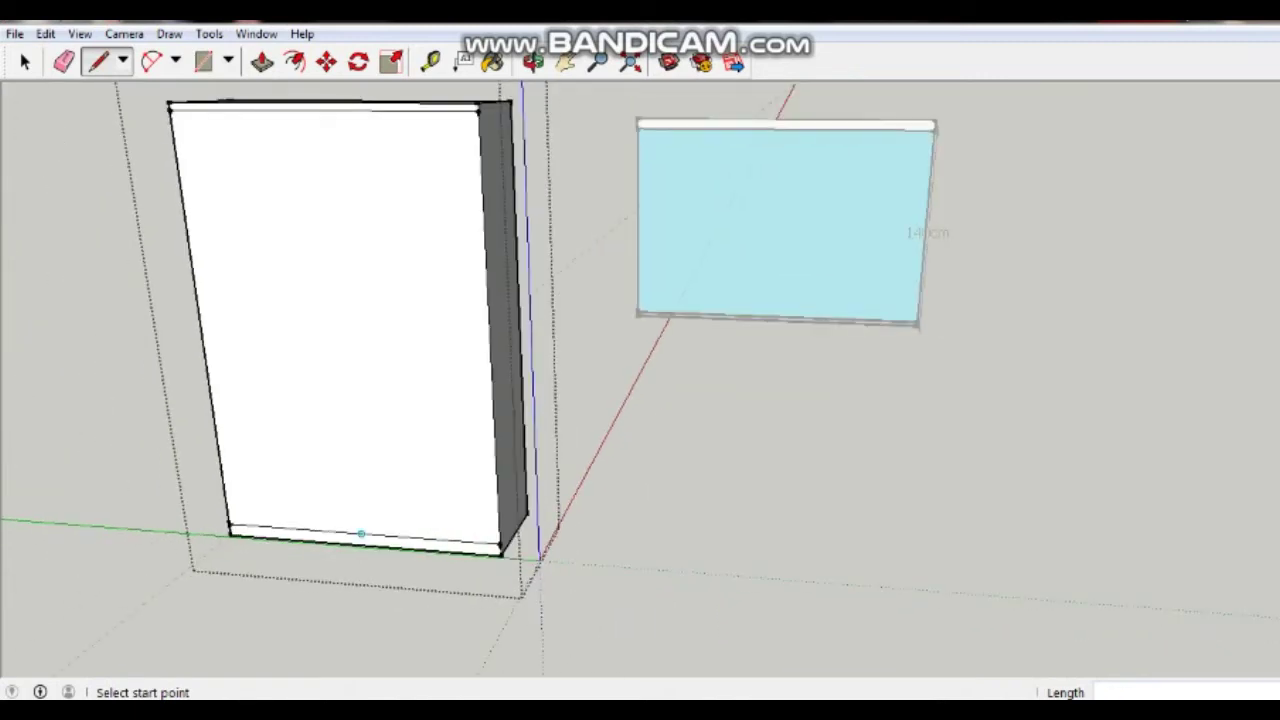
Draw three midpoint-to-midpoint vertical lines splitting the front into four equal doors
{"action": "left_click", "coordinate": [361, 533]}
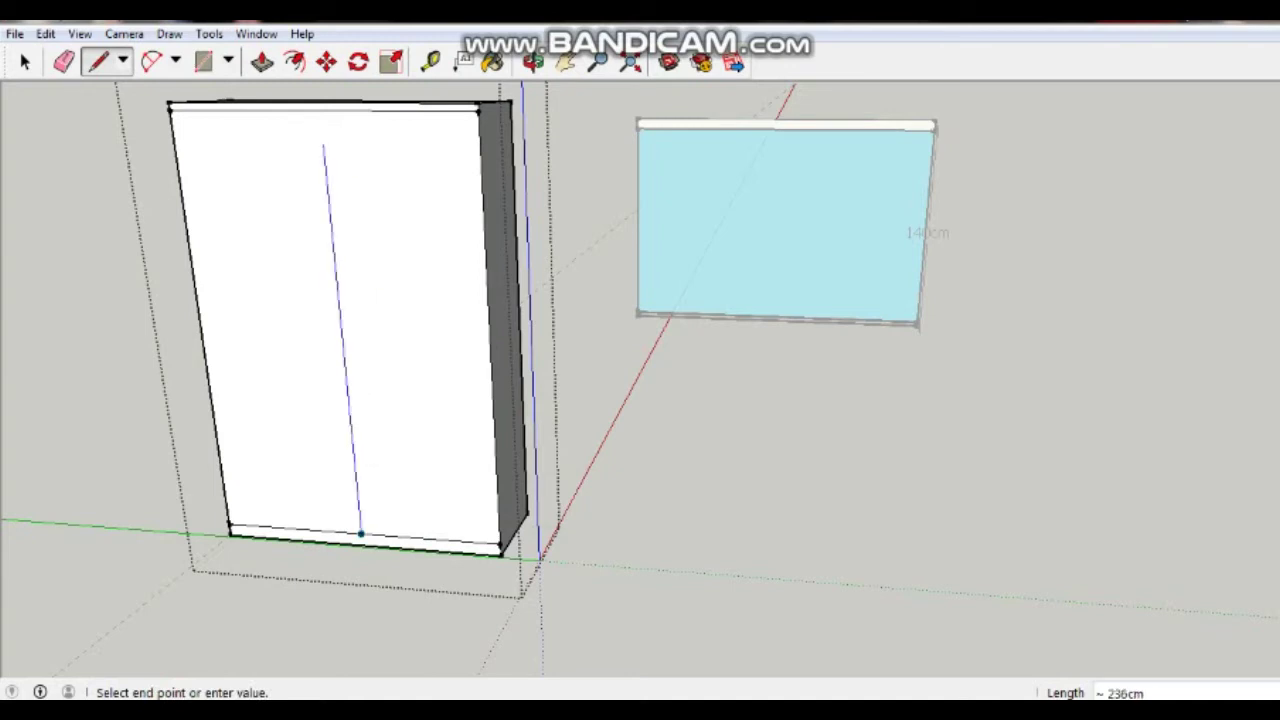
{"action": "left_click", "coordinate": [320, 110]}
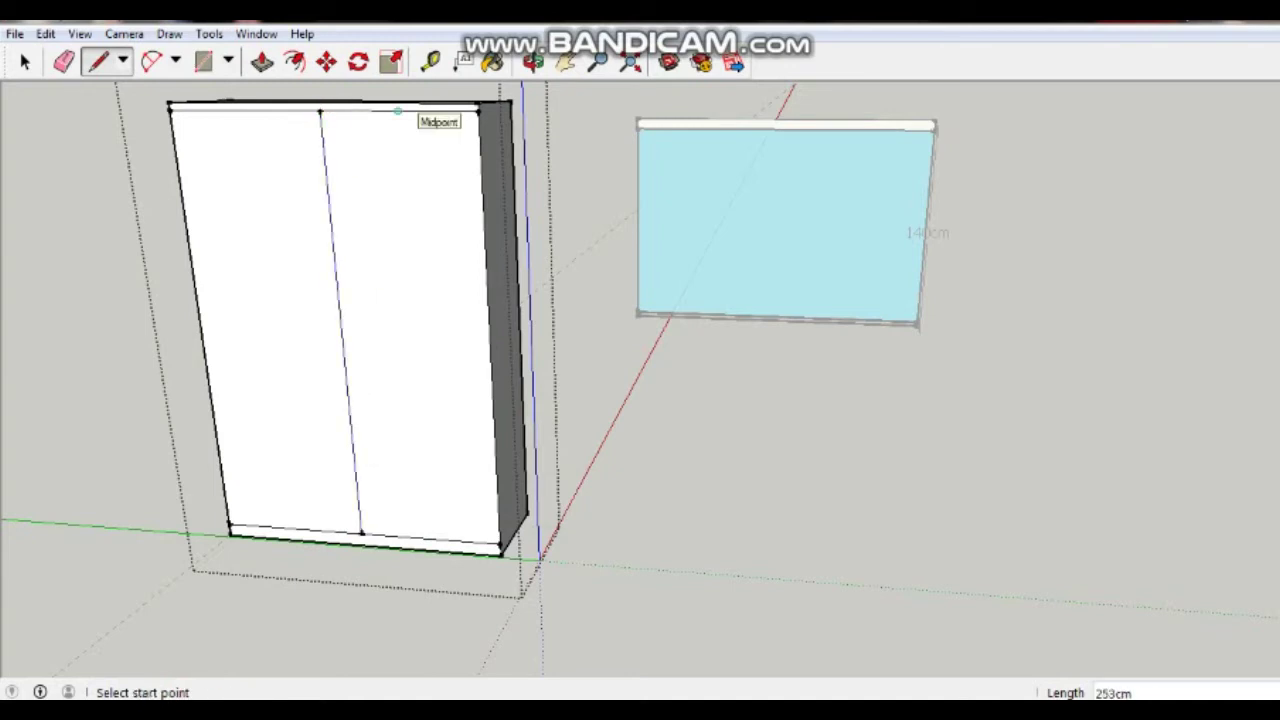
{"action": "left_click", "coordinate": [397, 111]}
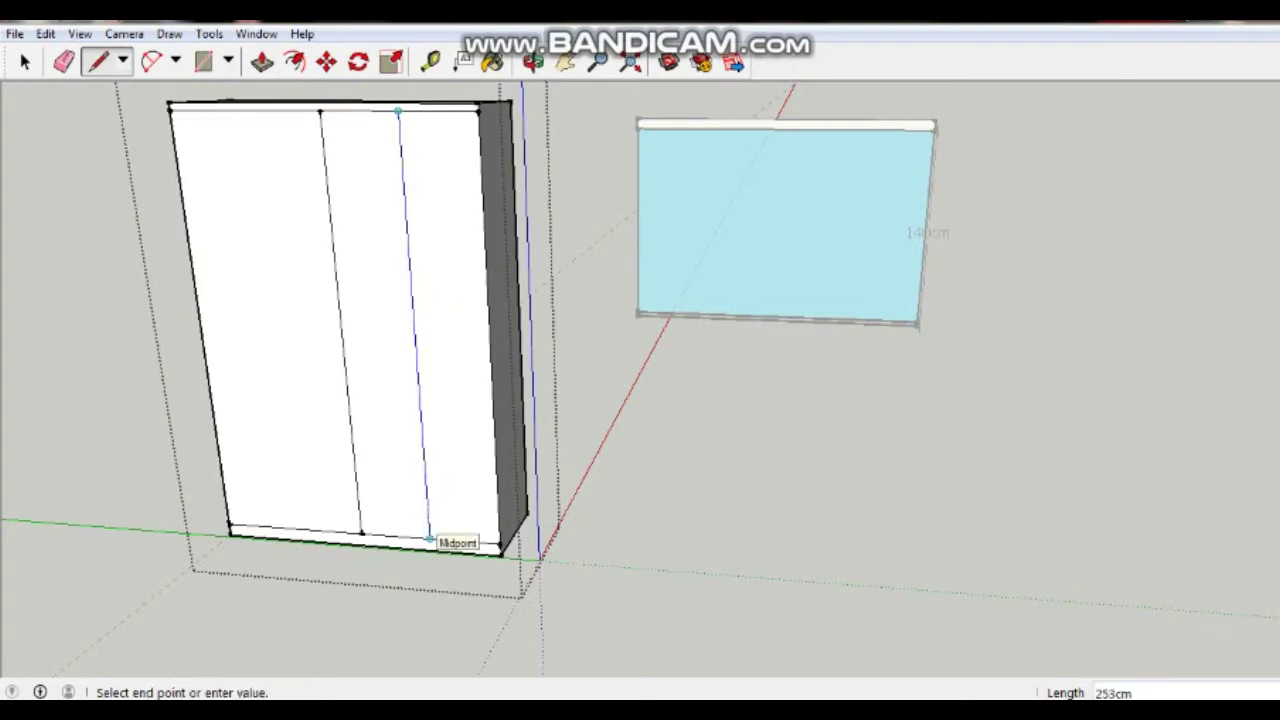
{"action": "left_click", "coordinate": [429, 537]}
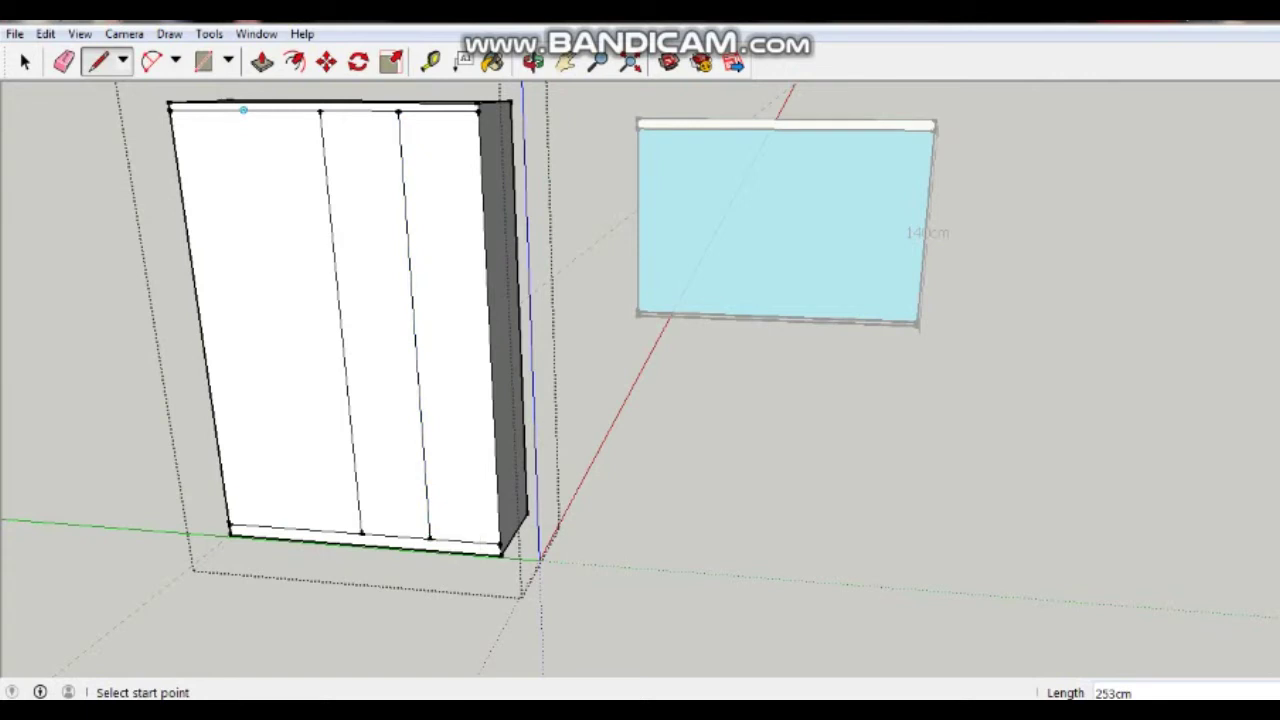
{"action": "left_click", "coordinate": [243, 110]}
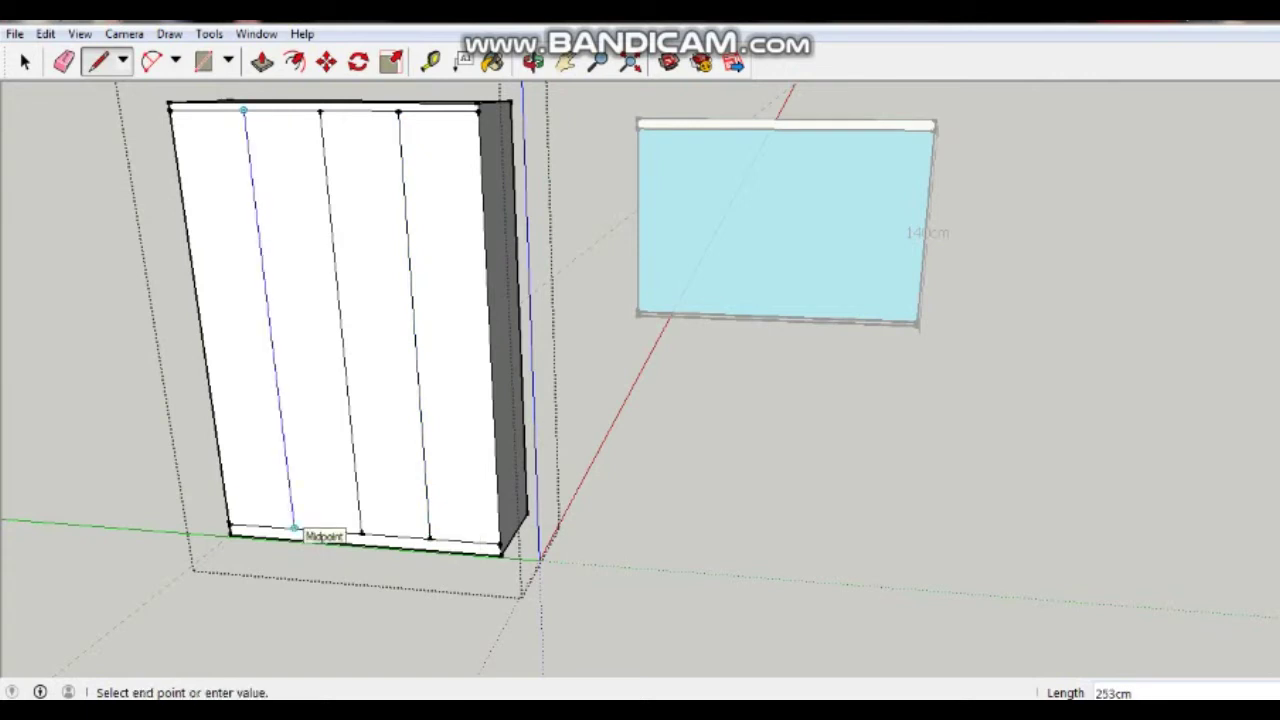
{"action": "left_click", "coordinate": [294, 528]}
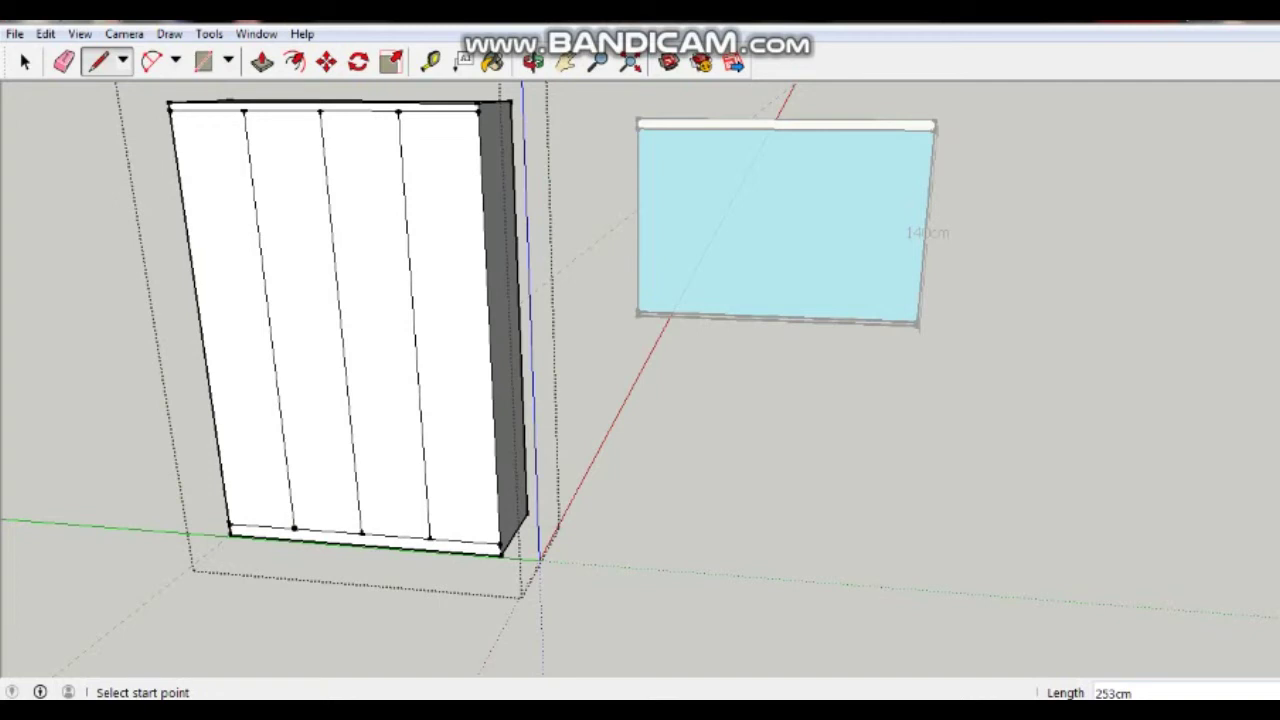
{"action": "scroll", "coordinate": [264, 311], "scroll_direction": "down", "scroll_amount": 2}
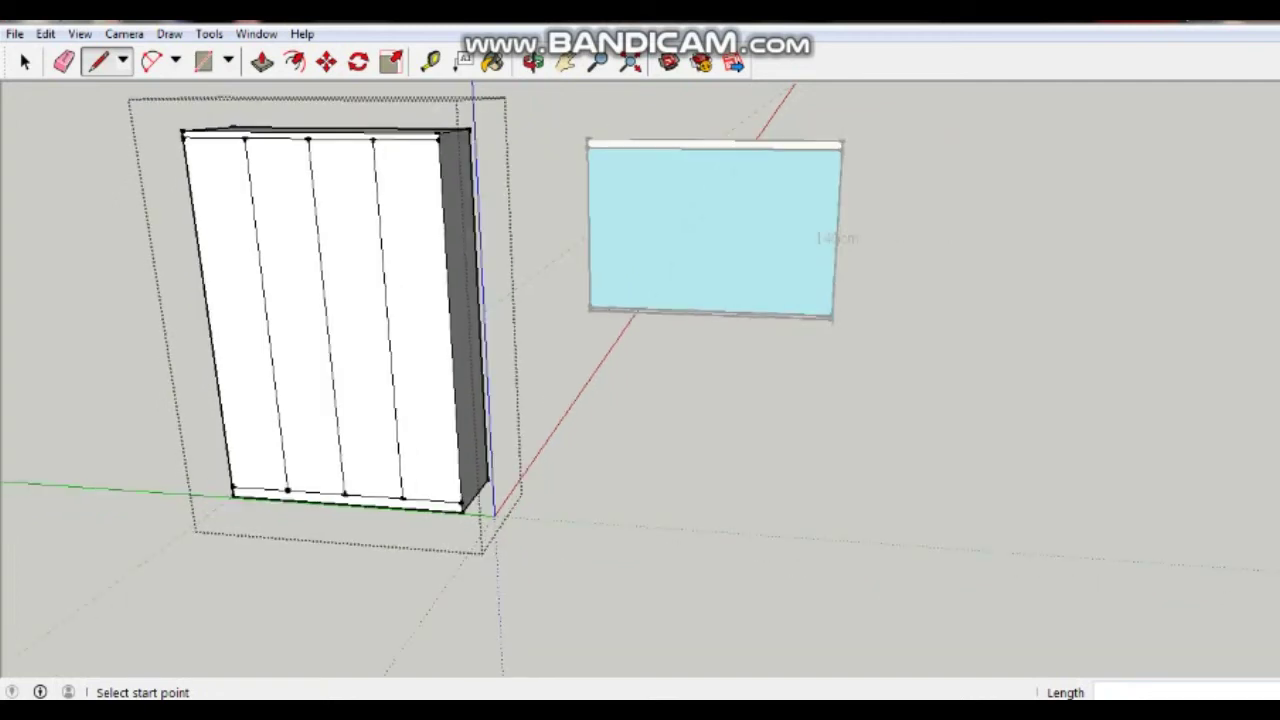
{"action": "scroll", "coordinate": [264, 311], "scroll_direction": "down", "scroll_amount": 1}
{"action": "left_click", "coordinate": [25, 62]}
{"action": "middle_click_drag", "start_coordinate": [640, 400], "coordinate": [470, 355]}
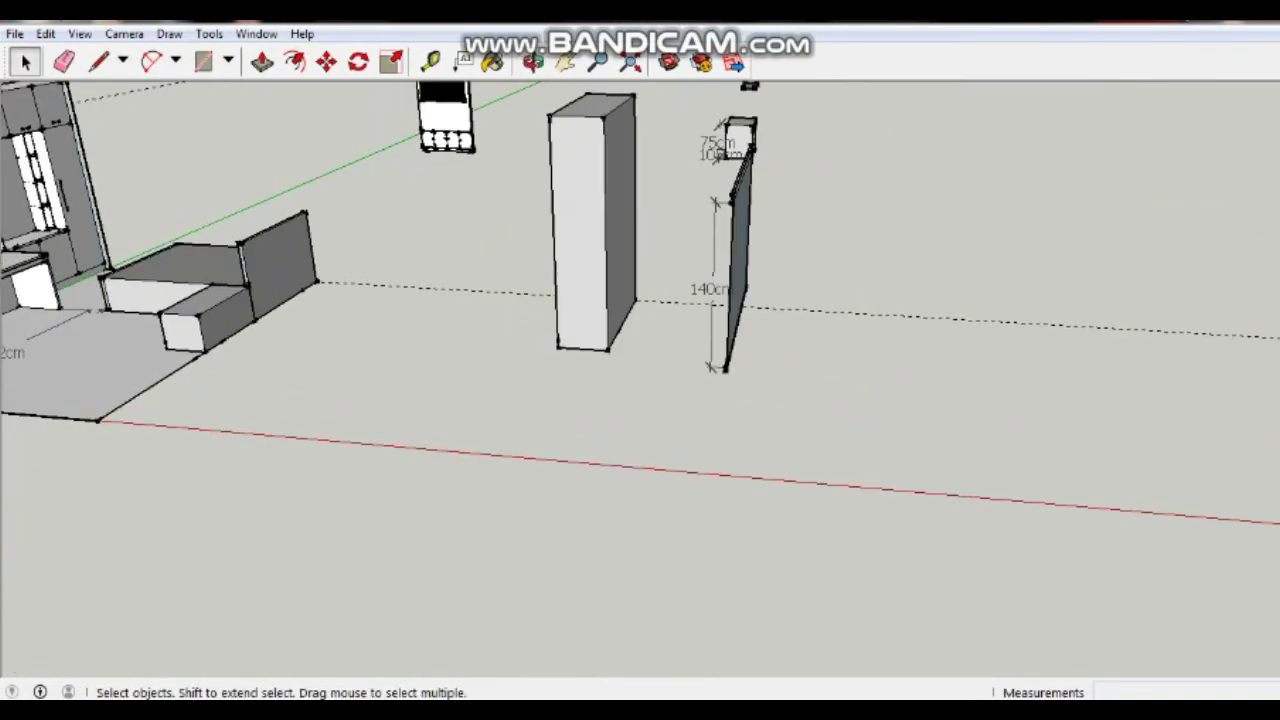
{"action": "mouse_move", "coordinate": [640, 400]}
{"action": "left_mouse_down"}
{"action": "mouse_move", "coordinate": [820, 440]}
{"action": "mouse_move", "coordinate": [1150, 560]}
{"action": "mouse_move", "coordinate": [720, 440]}
{"action": "left_mouse_up"}
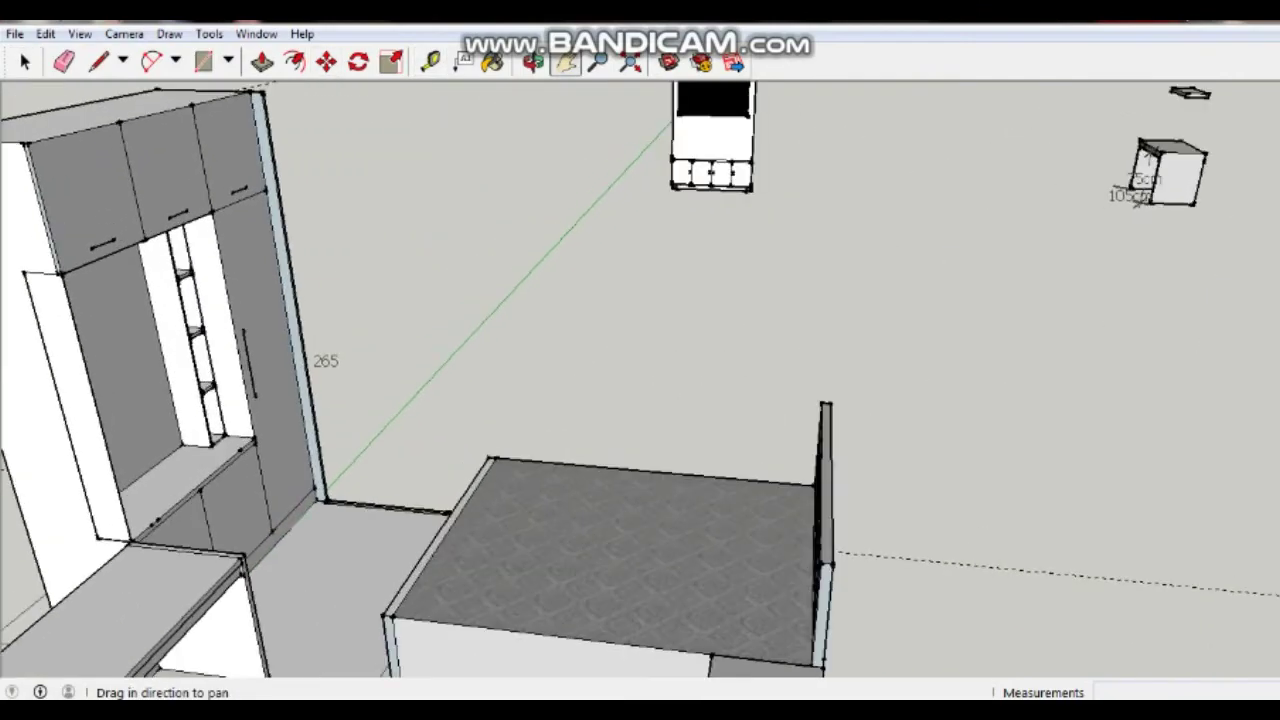
{"action": "left_click_drag", "start_coordinate": [640, 400], "coordinate": [890, 534]}
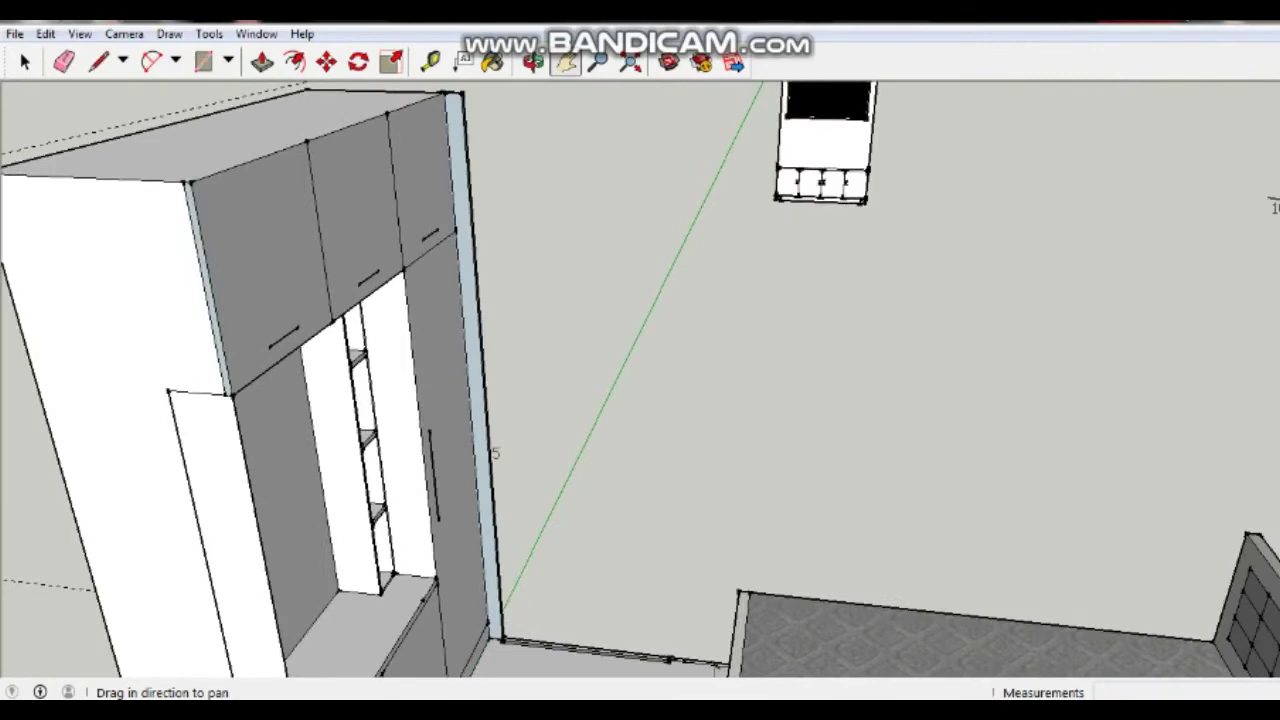
{"action": "left_click", "coordinate": [430, 62]}
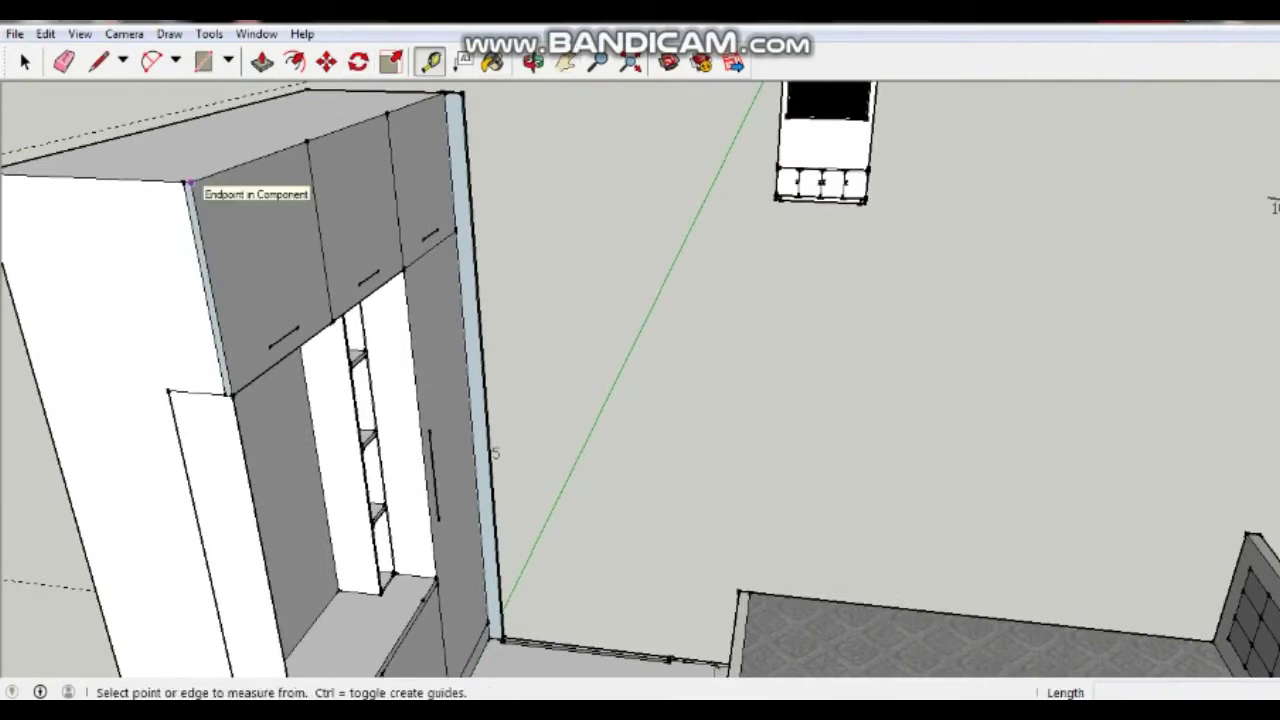
{"action": "left_click", "coordinate": [188, 183]}
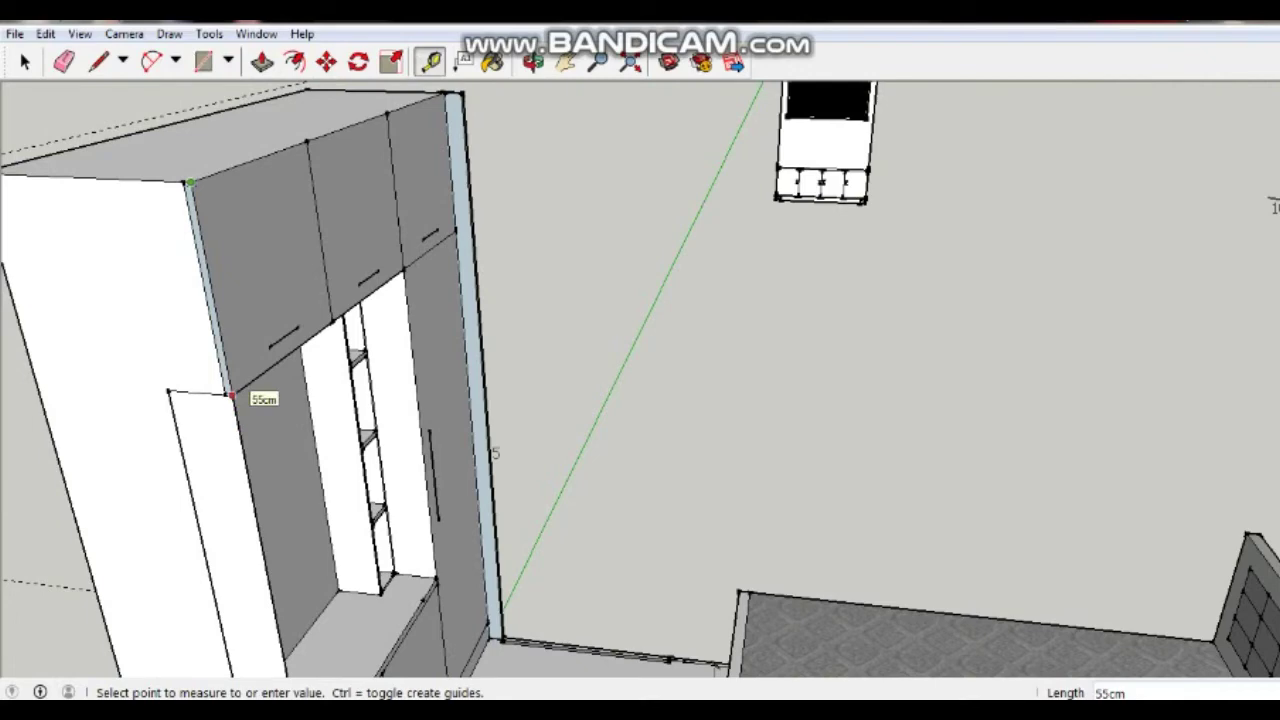
{"action": "left_click", "coordinate": [232, 396]}
{"action": "scroll", "coordinate": [780, 250], "scroll_direction": "down", "scroll_amount": 3}
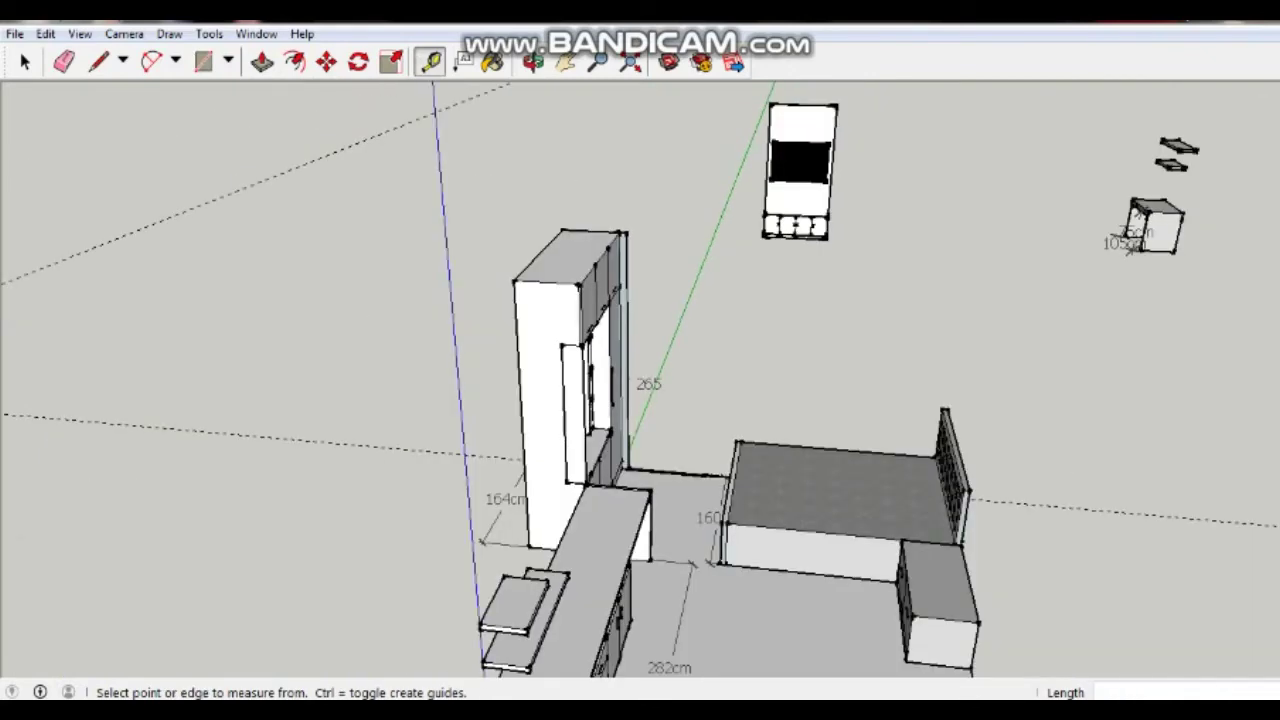
{"action": "middle_click_drag", "start_coordinate": [800, 110], "coordinate": [449, 126]}
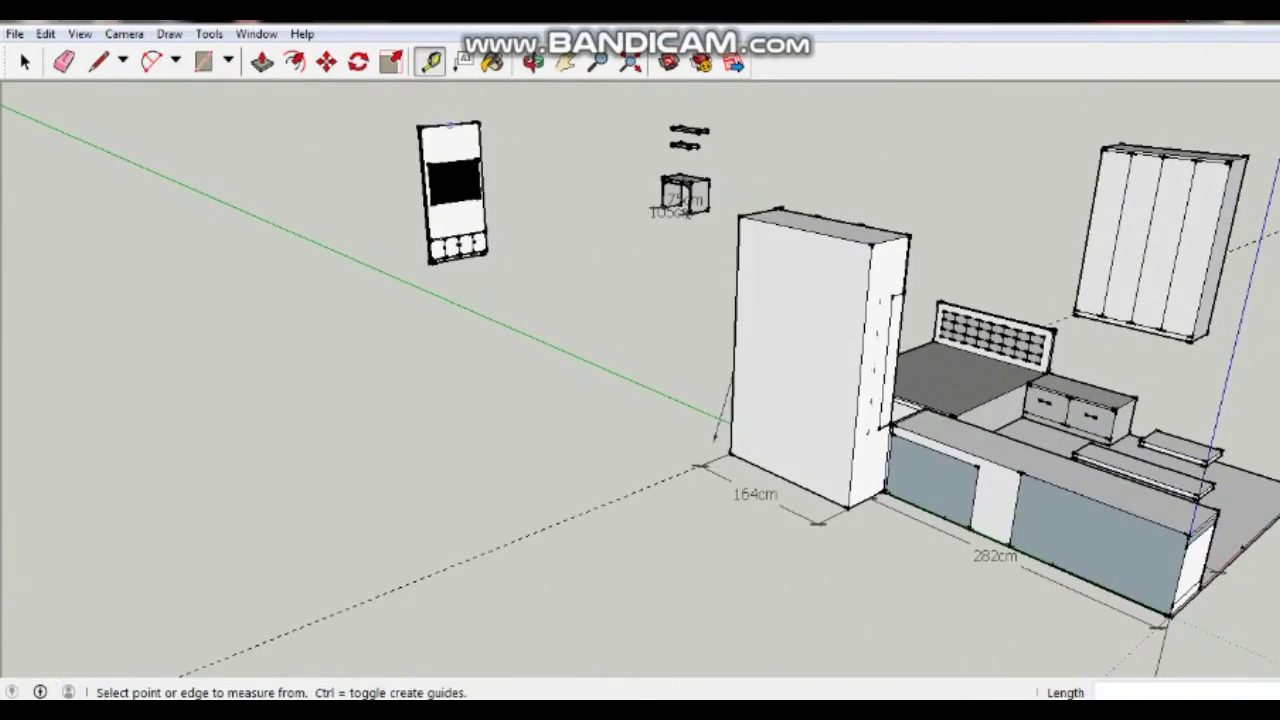
{"action": "left_click", "coordinate": [565, 62]}
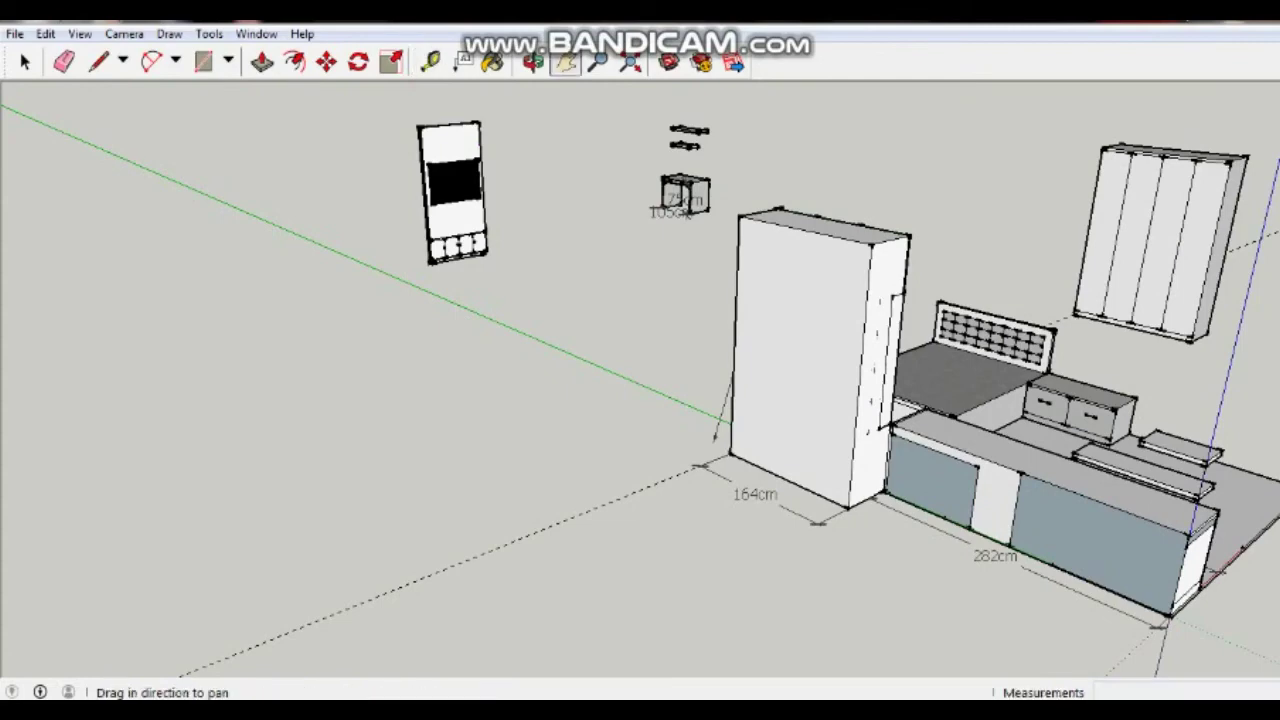
{"action": "mouse_move", "coordinate": [700, 400]}
{"action": "left_mouse_down"}
{"action": "mouse_move", "coordinate": [520, 440]}
{"action": "mouse_move", "coordinate": [430, 440]}
{"action": "left_mouse_up"}
{"action": "scroll", "coordinate": [640, 380], "scroll_direction": "up", "scroll_amount": 2}
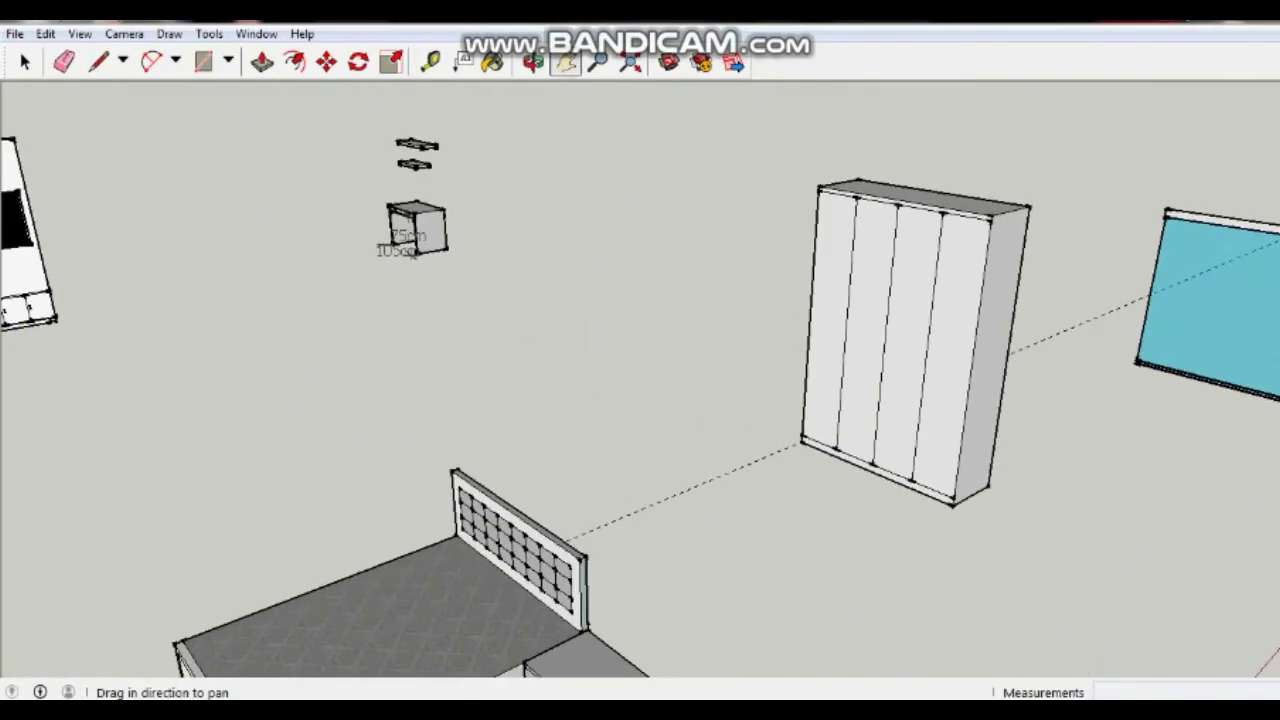
{"action": "left_click_drag", "start_coordinate": [900, 400], "coordinate": [665, 425]}
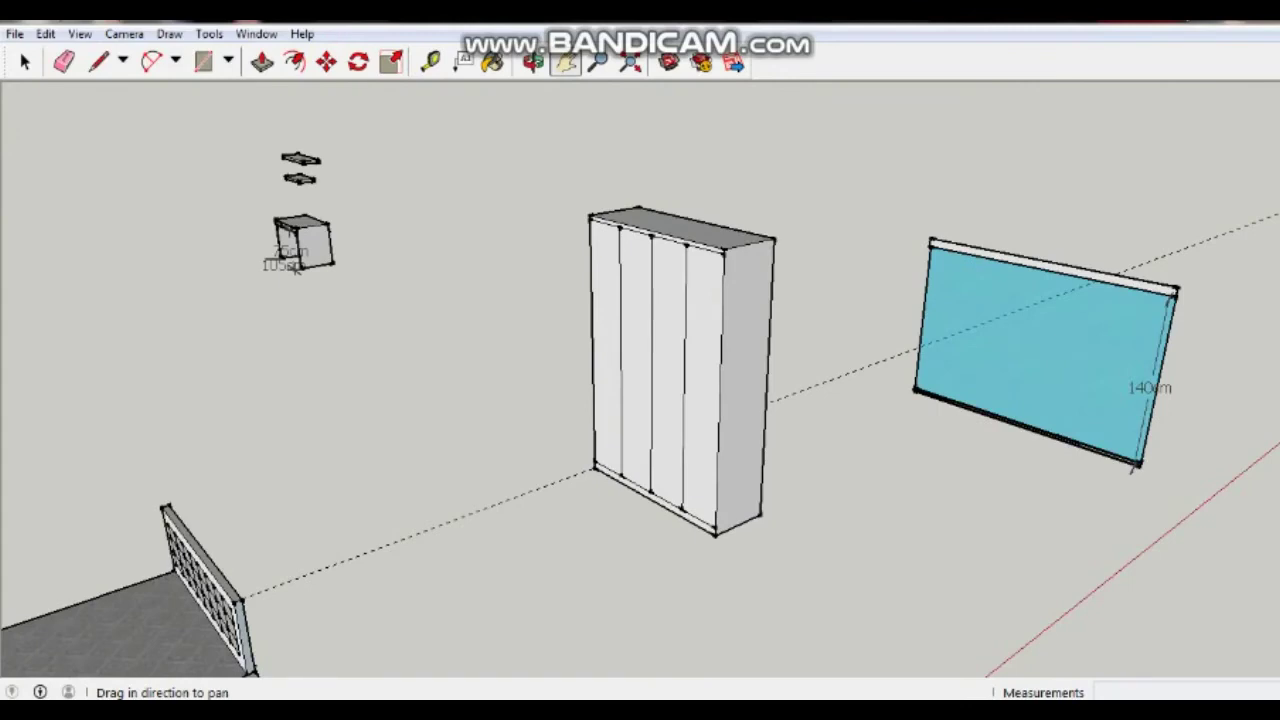
{"action": "scroll", "coordinate": [786, 409], "scroll_direction": "up", "scroll_amount": 1}
{"action": "scroll", "coordinate": [670, 370], "scroll_direction": "up", "scroll_amount": 1}
{"action": "scroll", "coordinate": [670, 370], "scroll_direction": "up", "scroll_amount": 1}
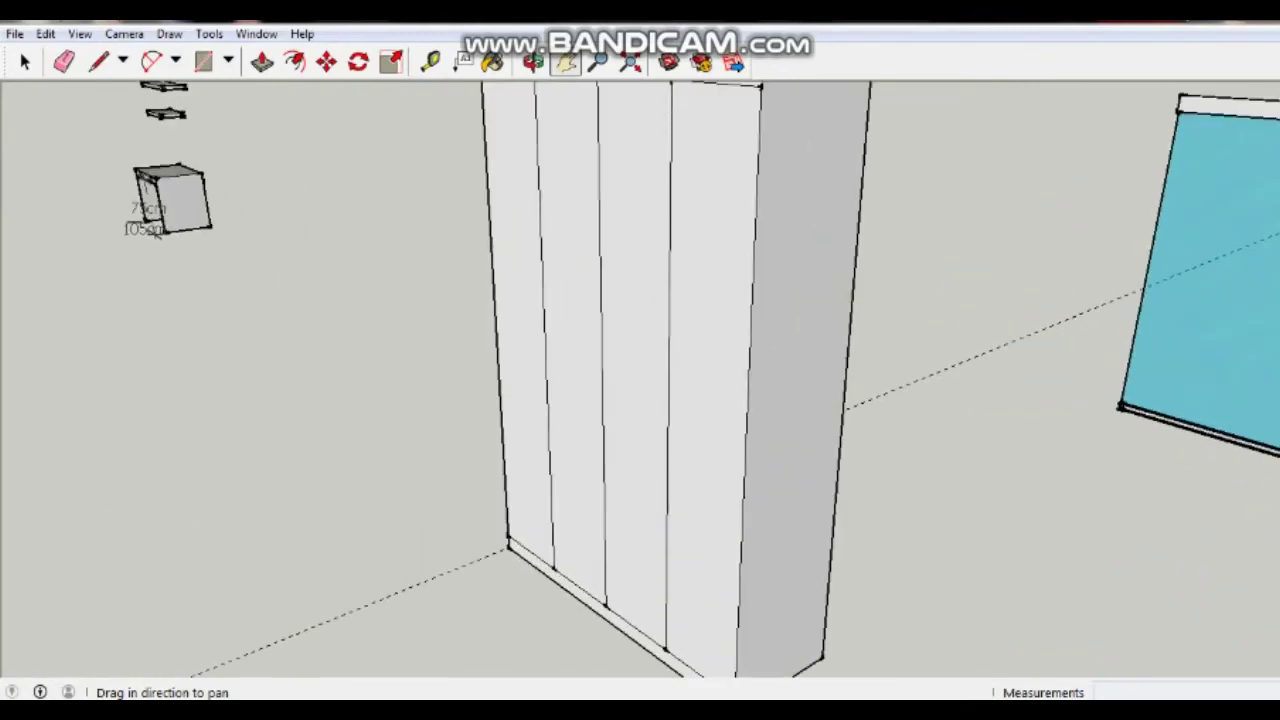
{"action": "scroll", "coordinate": [670, 400], "scroll_direction": "down", "scroll_amount": 1}
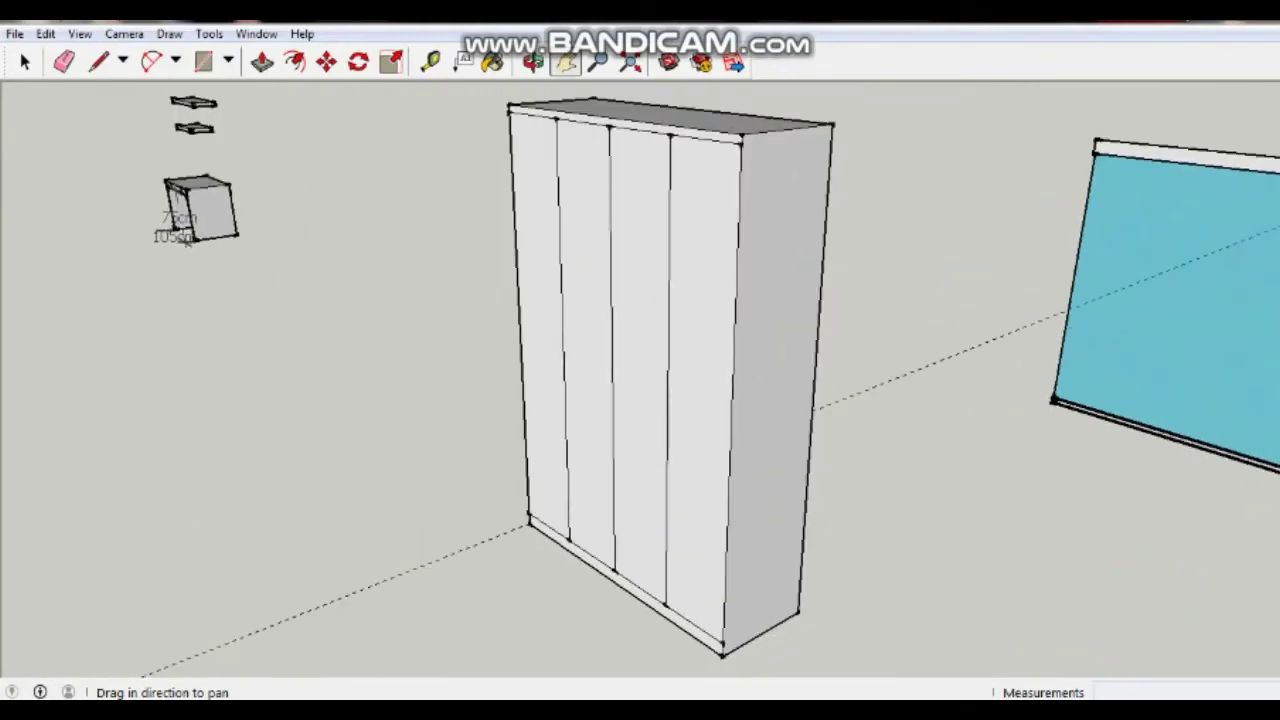
{"action": "scroll", "coordinate": [671, 347], "scroll_direction": "down", "scroll_amount": 1}
{"action": "scroll", "coordinate": [671, 347], "scroll_direction": "down", "scroll_amount": 1}
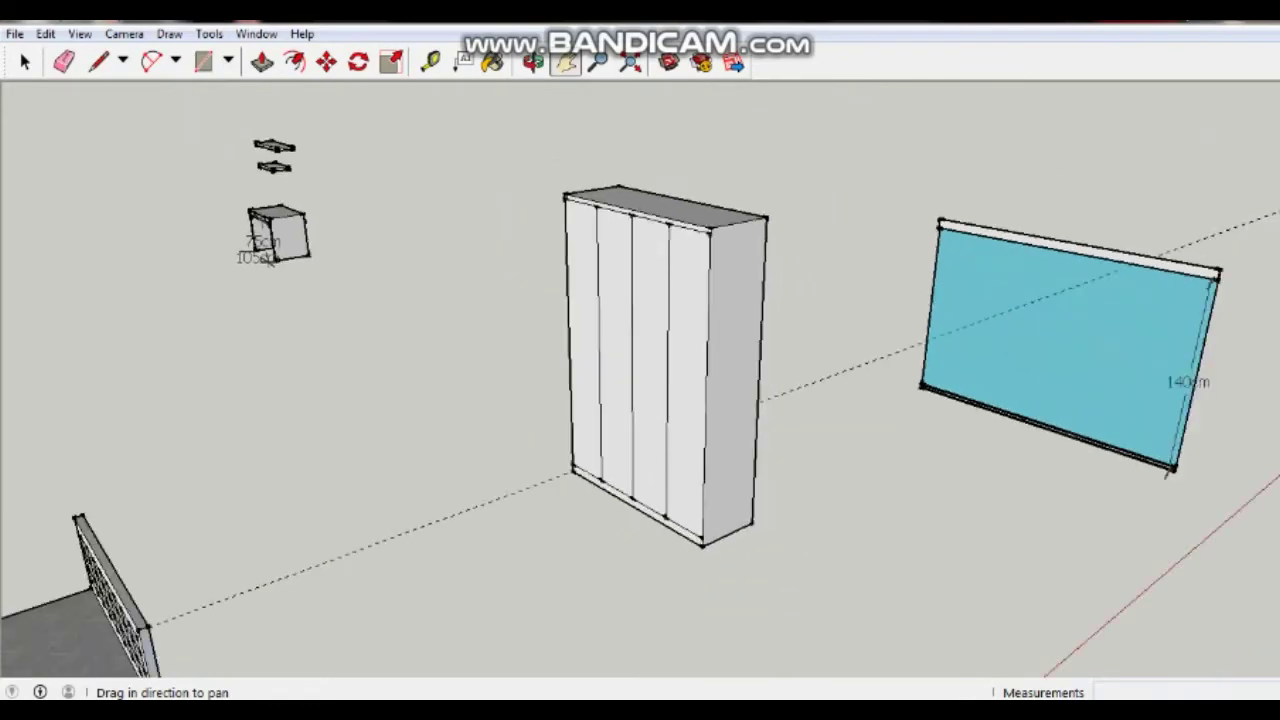
{"action": "scroll", "coordinate": [671, 347], "scroll_direction": "down", "scroll_amount": 1}
{"action": "scroll", "coordinate": [671, 347], "scroll_direction": "down", "scroll_amount": 1}
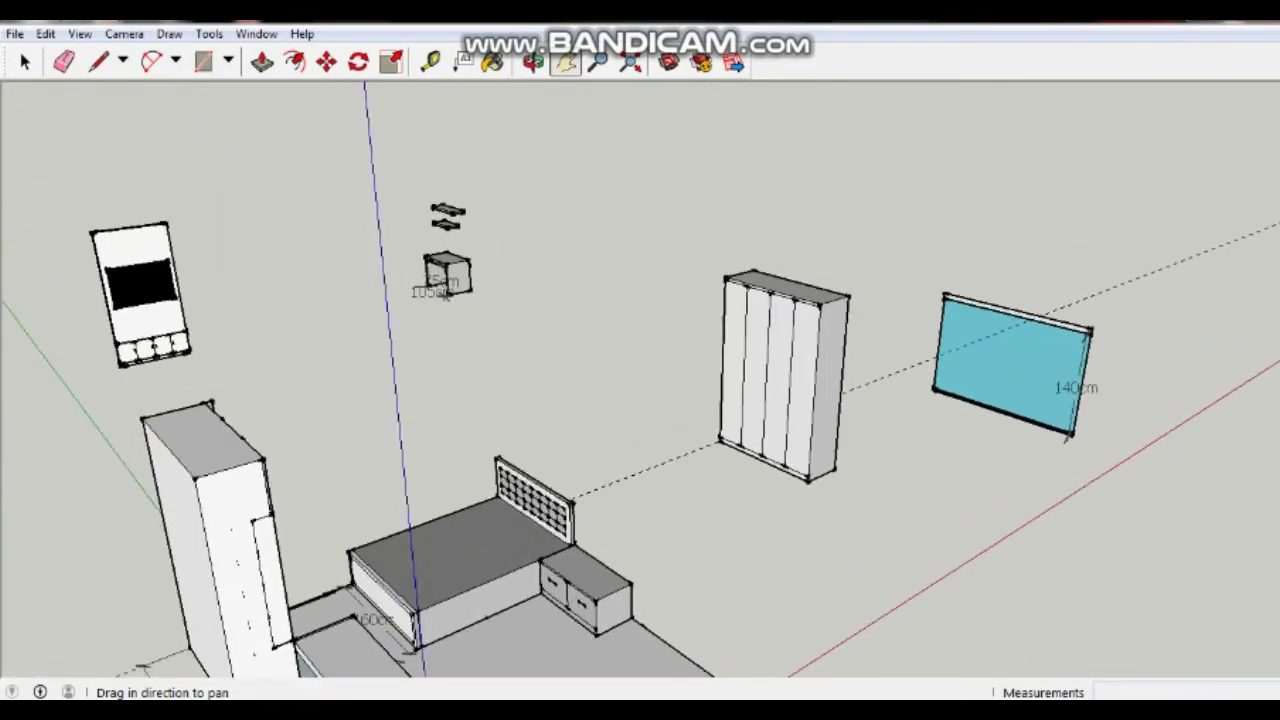
{"action": "mouse_move", "coordinate": [640, 360]}
{"action": "middle_mouse_down"}
{"action": "mouse_move", "coordinate": [760, 380]}
{"action": "mouse_move", "coordinate": [480, 360]}
{"action": "middle_mouse_up"}
{"action": "scroll", "coordinate": [640, 380], "scroll_direction": "up", "scroll_amount": 1}
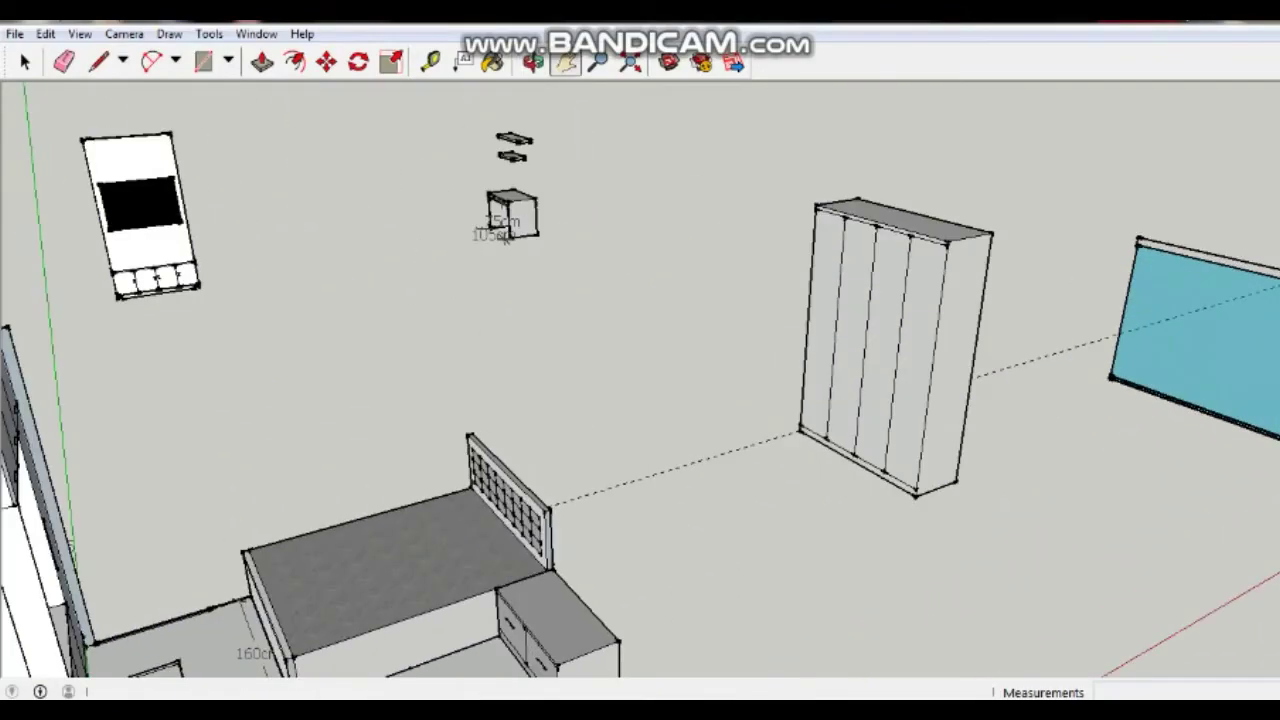
{"action": "scroll", "coordinate": [640, 380], "scroll_direction": "up", "scroll_amount": 1}
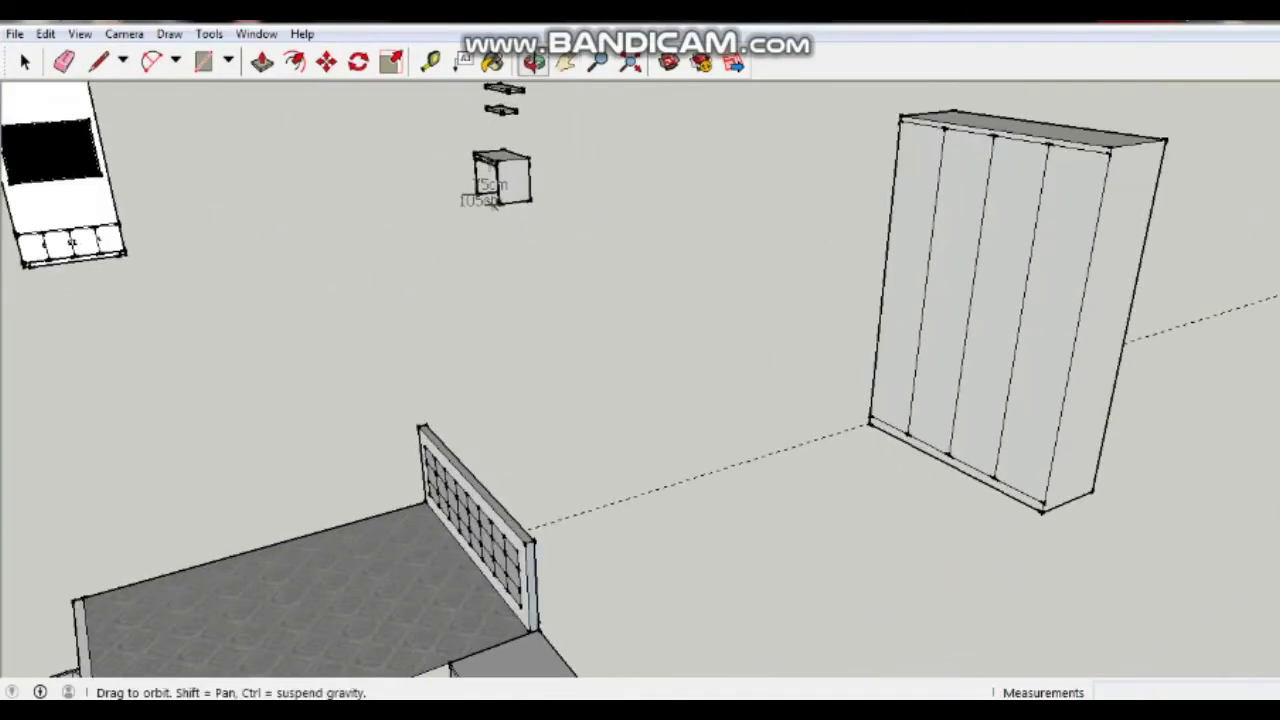
{"action": "middle_click_drag", "start_coordinate": [480, 360], "coordinate": [400, 360]}
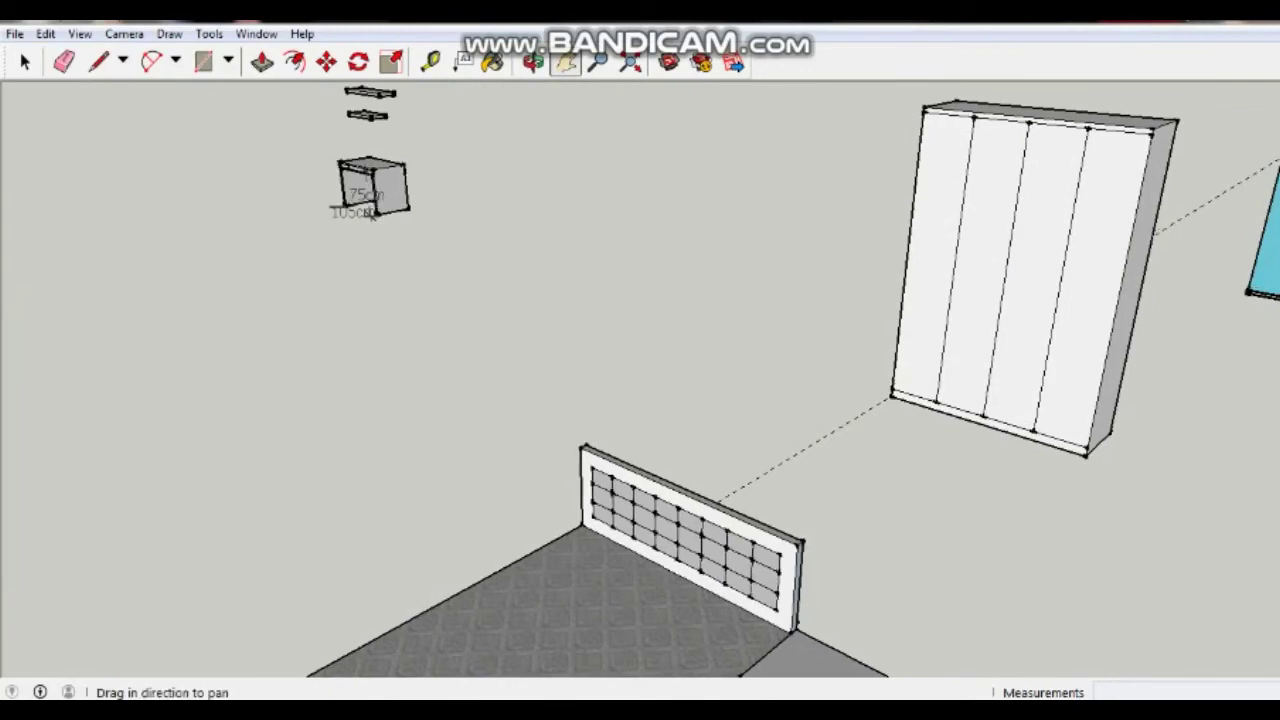
{"action": "left_click_drag", "start_coordinate": [640, 360], "coordinate": [440, 390]}
Place a guide point 55 cm below the wardrobe's top-right front corner
{"action": "left_click", "coordinate": [430, 62]}
{"action": "left_click", "coordinate": [697, 251]}
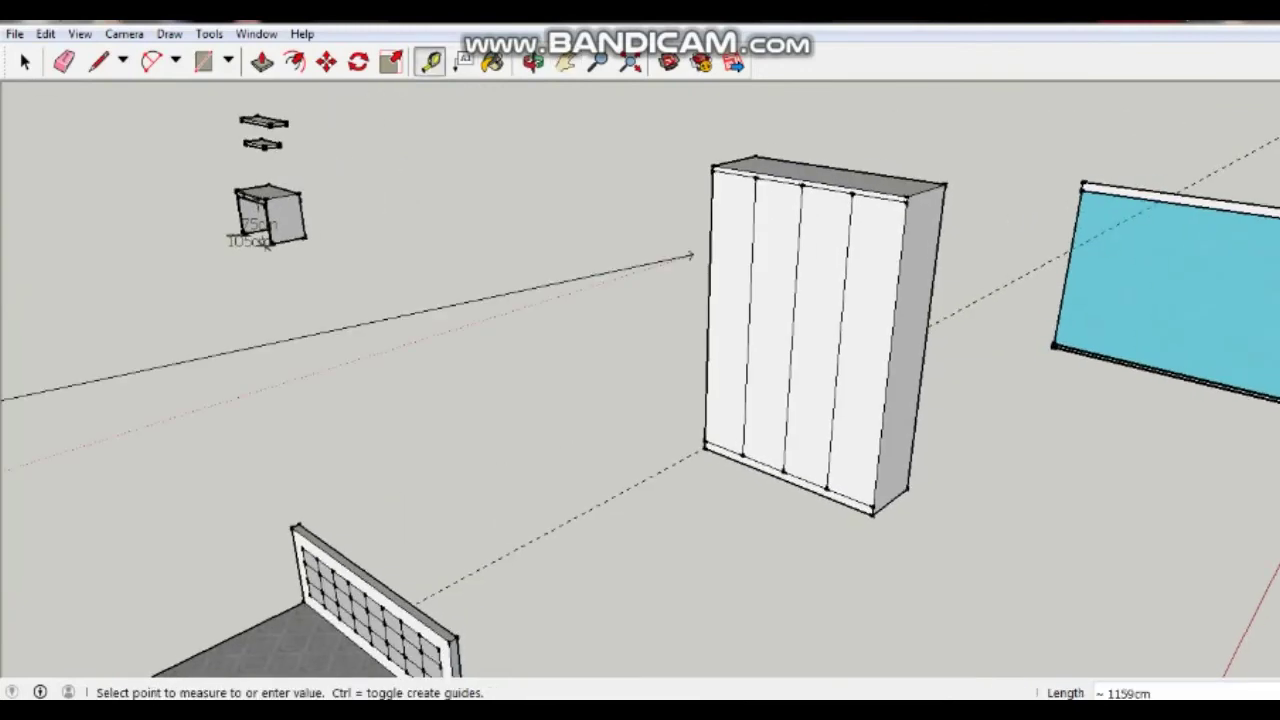
{"action": "left_click", "coordinate": [908, 200]}
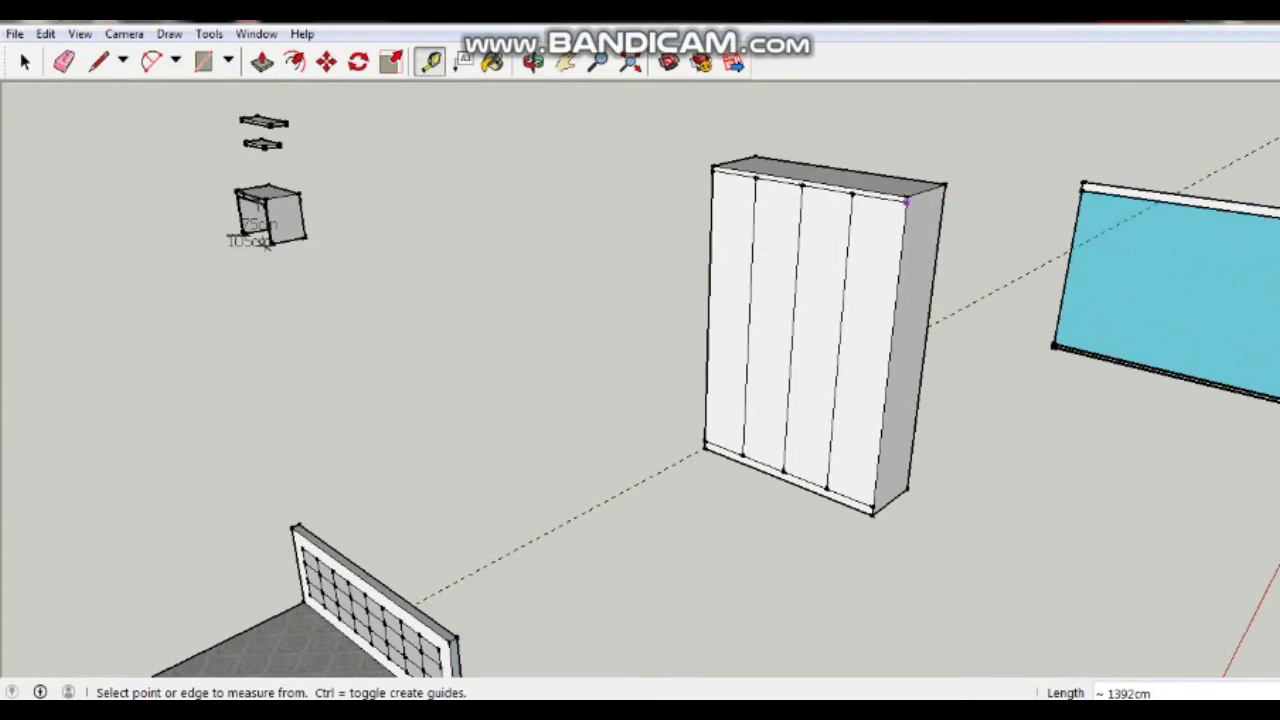
{"action": "scroll", "coordinate": [905, 200], "scroll_direction": "up", "scroll_amount": 1}
{"action": "scroll", "coordinate": [905, 200], "scroll_direction": "up", "scroll_amount": 1}
{"action": "scroll", "coordinate": [905, 200], "scroll_direction": "up", "scroll_amount": 1}
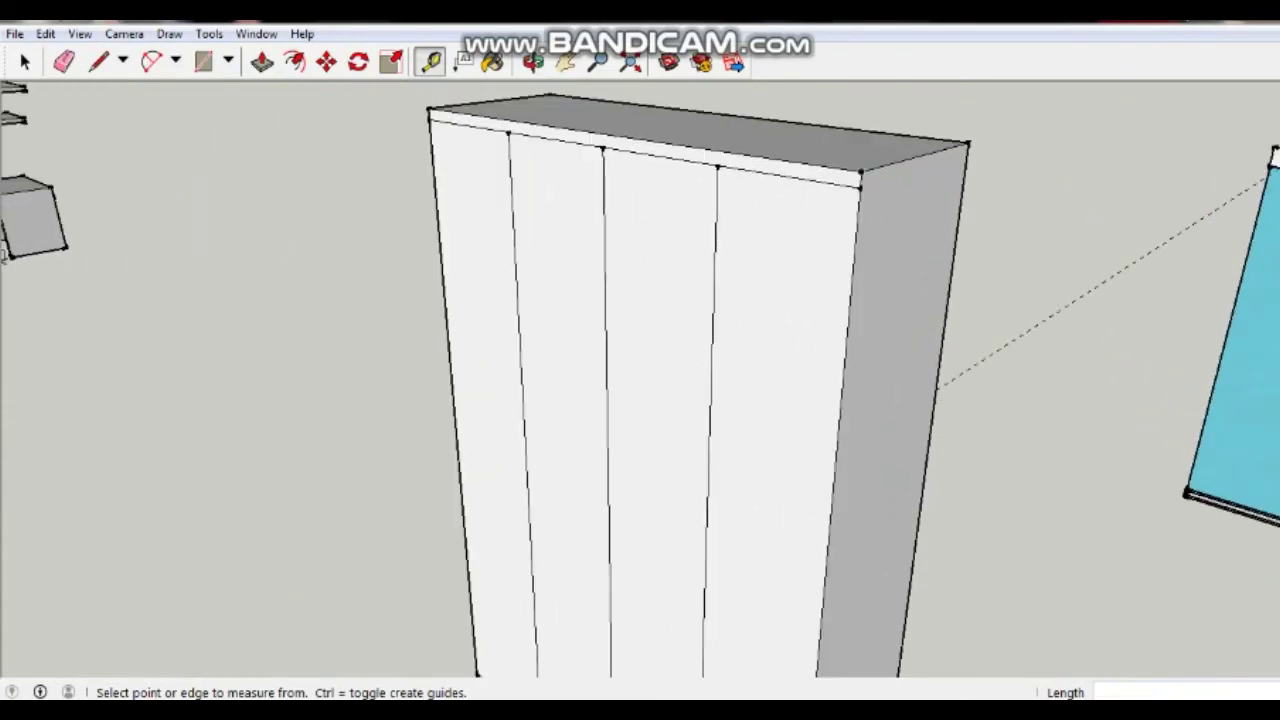
{"action": "left_click", "coordinate": [860, 173]}
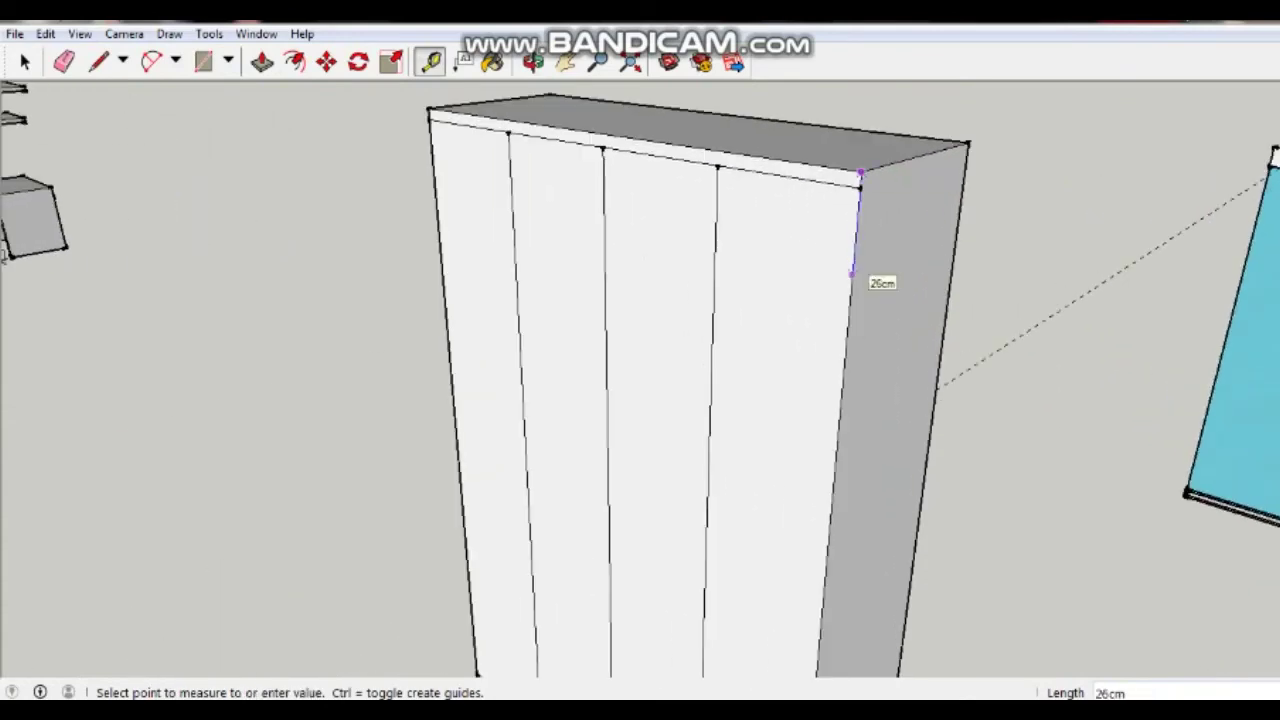
{"action": "type", "text": "55"}
{"action": "key", "text": "Return"}
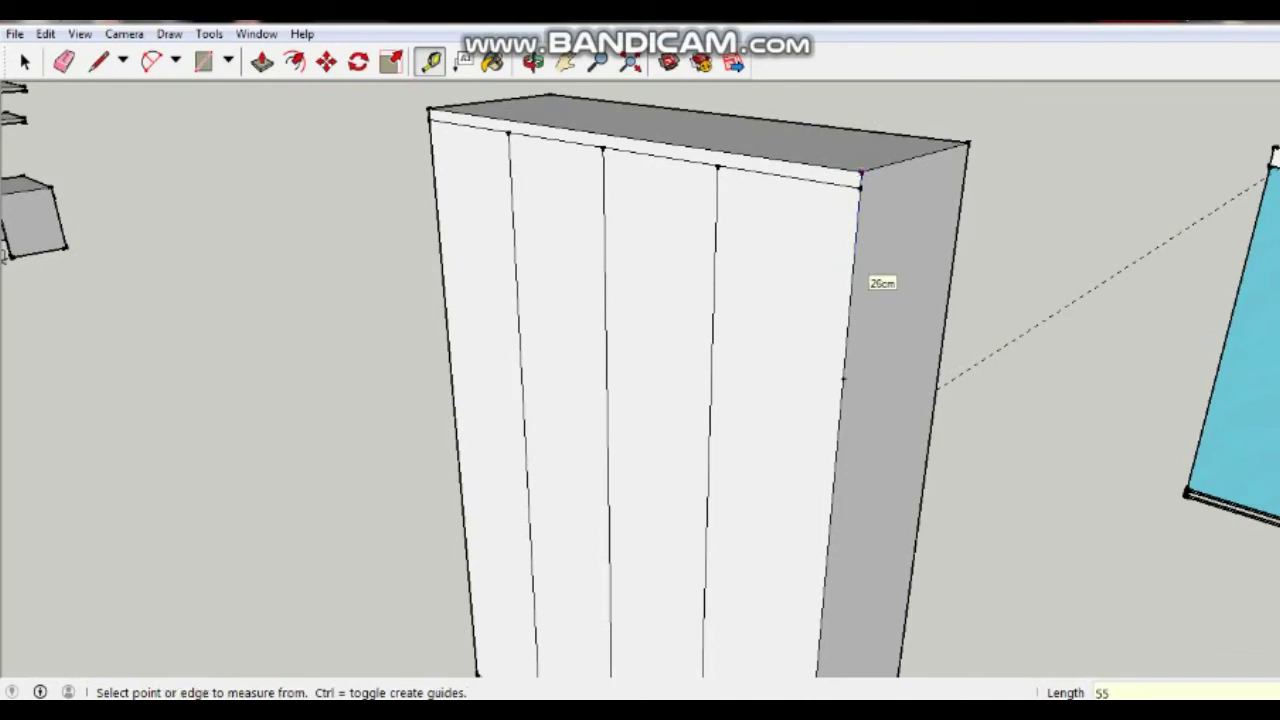
Draw a horizontal line from the 55 cm guide point to the wardrobe's left edge
{"action": "middle_click_drag", "start_coordinate": [517, 305], "coordinate": [560, 300]}
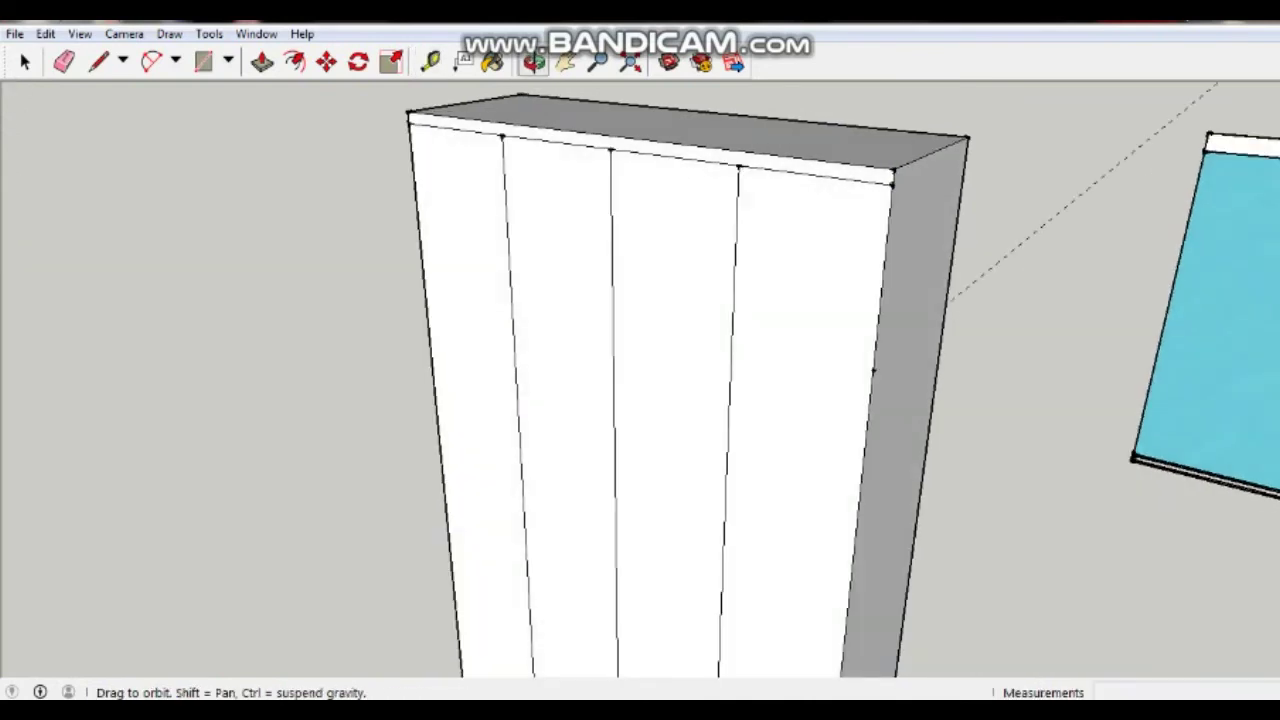
{"action": "key", "text": "p"}
{"action": "left_click", "coordinate": [97, 62]}
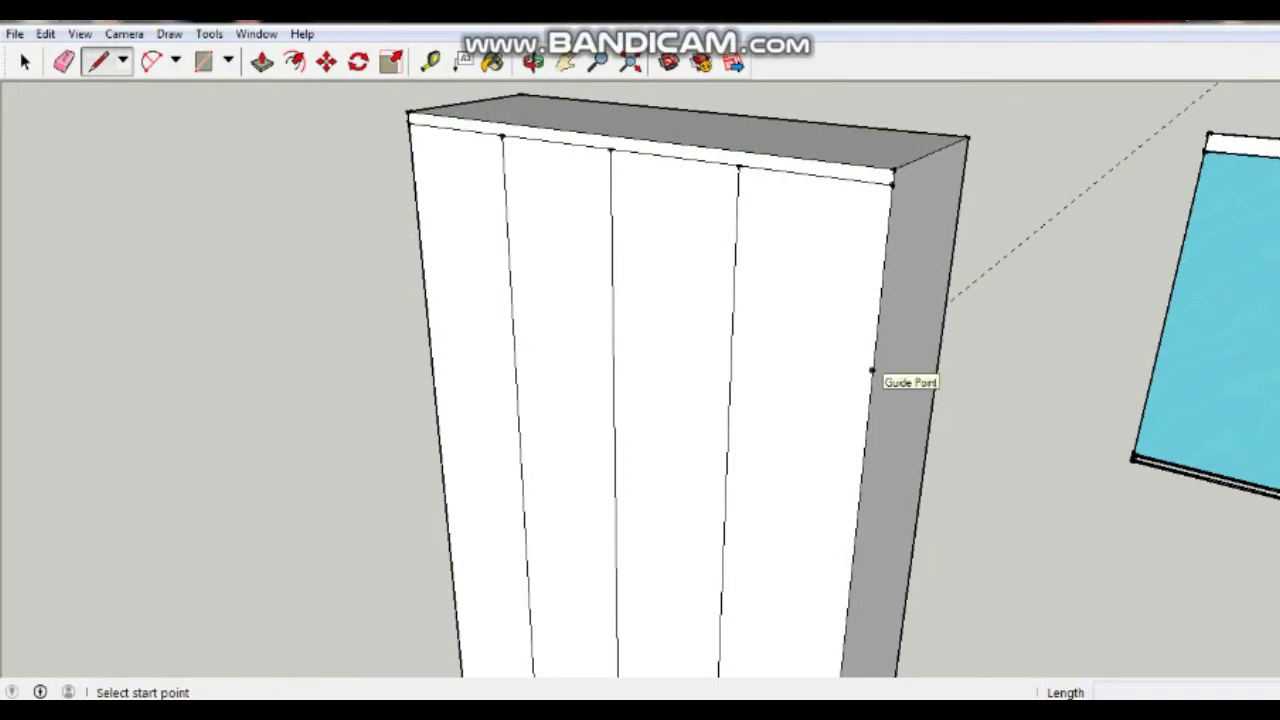
{"action": "left_click", "coordinate": [872, 370]}
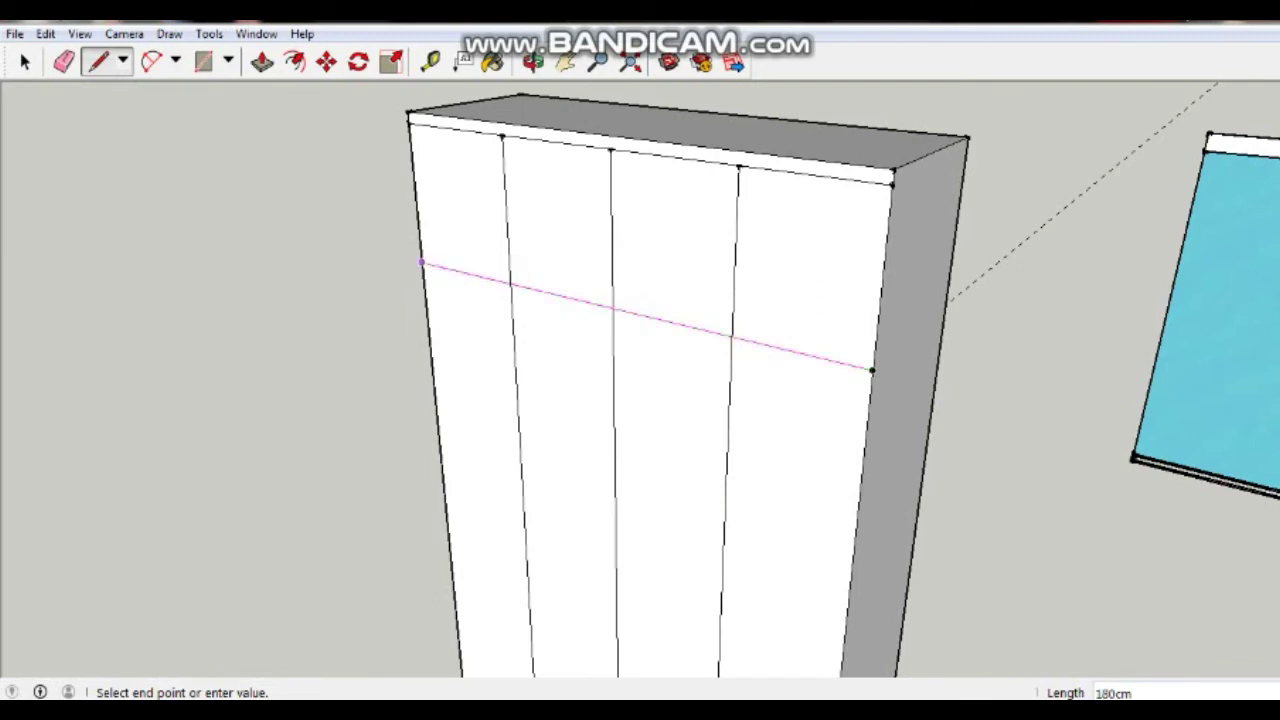
{"action": "left_click", "coordinate": [421, 263]}
{"action": "scroll", "coordinate": [400, 280], "scroll_direction": "down", "scroll_amount": 3}
{"action": "scroll", "coordinate": [398, 286], "scroll_direction": "down", "scroll_amount": 1}
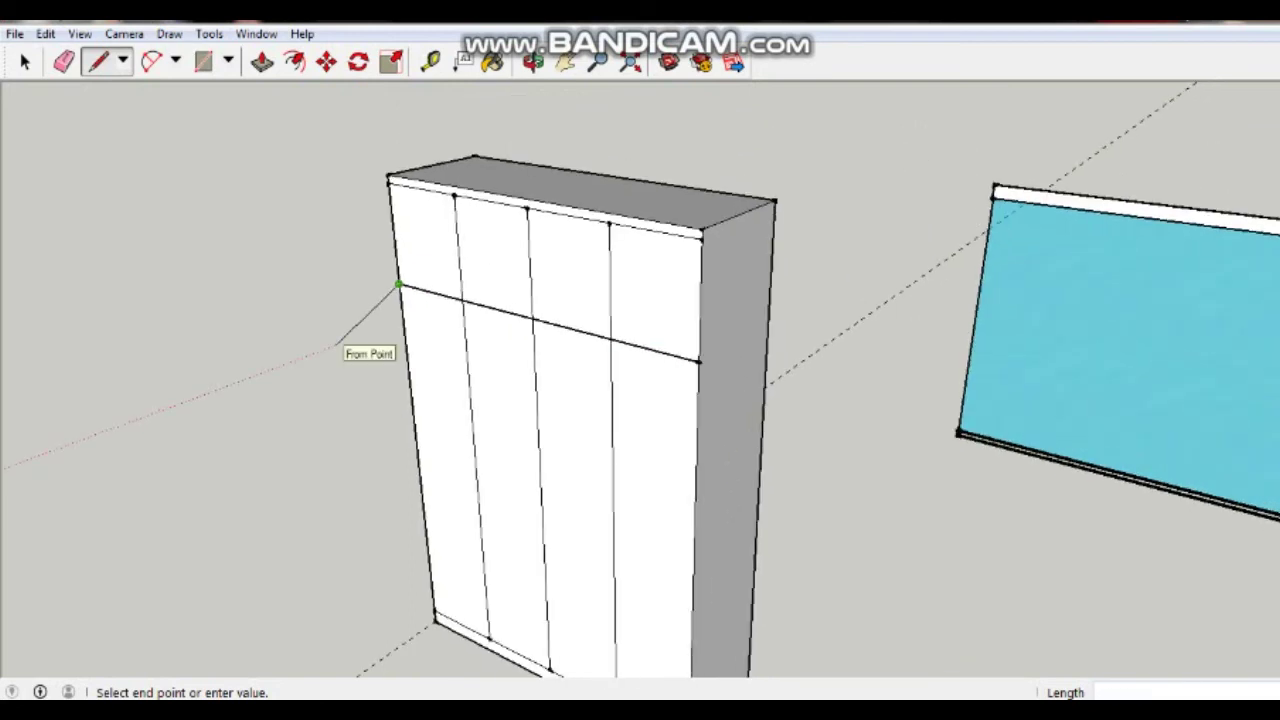
{"action": "key", "text": "Escape"}
{"action": "scroll", "coordinate": [338, 345], "scroll_direction": "down", "scroll_amount": 1}
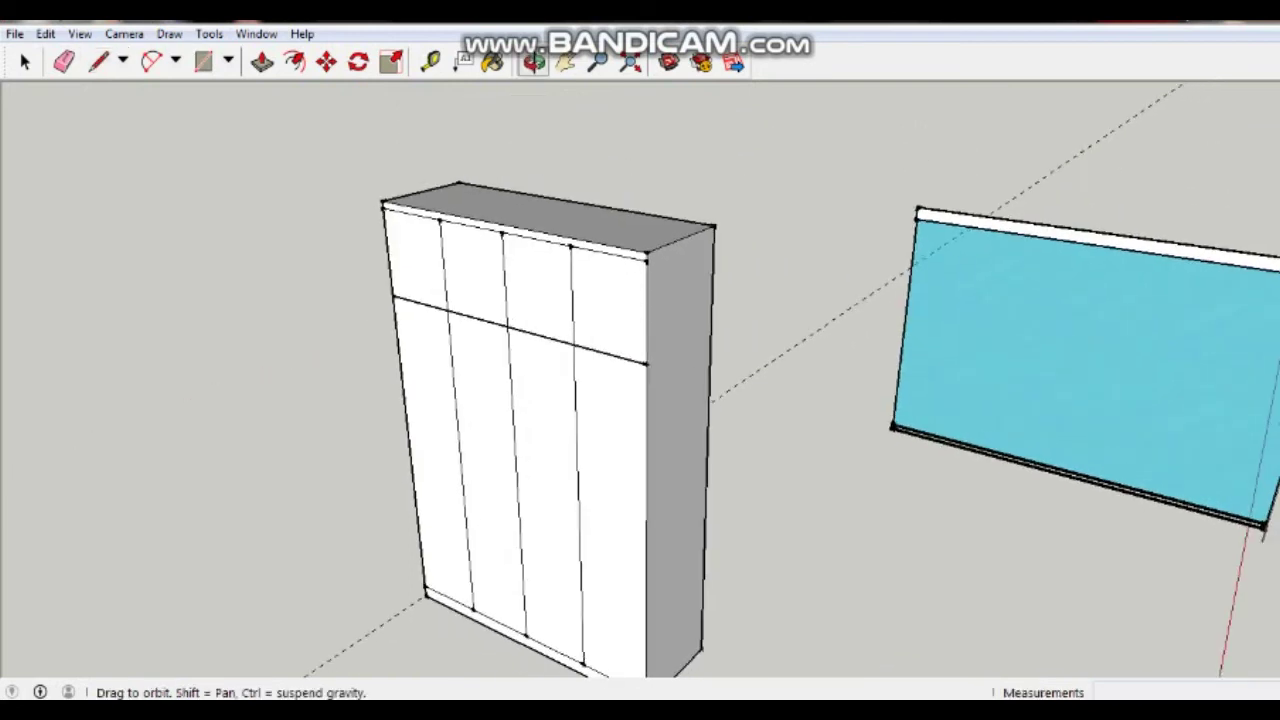
{"action": "mouse_move", "coordinate": [338, 345]}
{"action": "middle_mouse_down"}
{"action": "mouse_move", "coordinate": [940, 372]}
{"action": "mouse_move", "coordinate": [92, 368]}
{"action": "middle_mouse_up"}
{"action": "scroll", "coordinate": [508, 366], "scroll_direction": "down", "scroll_amount": 1}
{"action": "mouse_move", "coordinate": [508, 366]}
{"action": "middle_mouse_down"}
{"action": "mouse_move", "coordinate": [690, 455]}
{"action": "mouse_move", "coordinate": [1225, 549]}
{"action": "middle_mouse_up"}
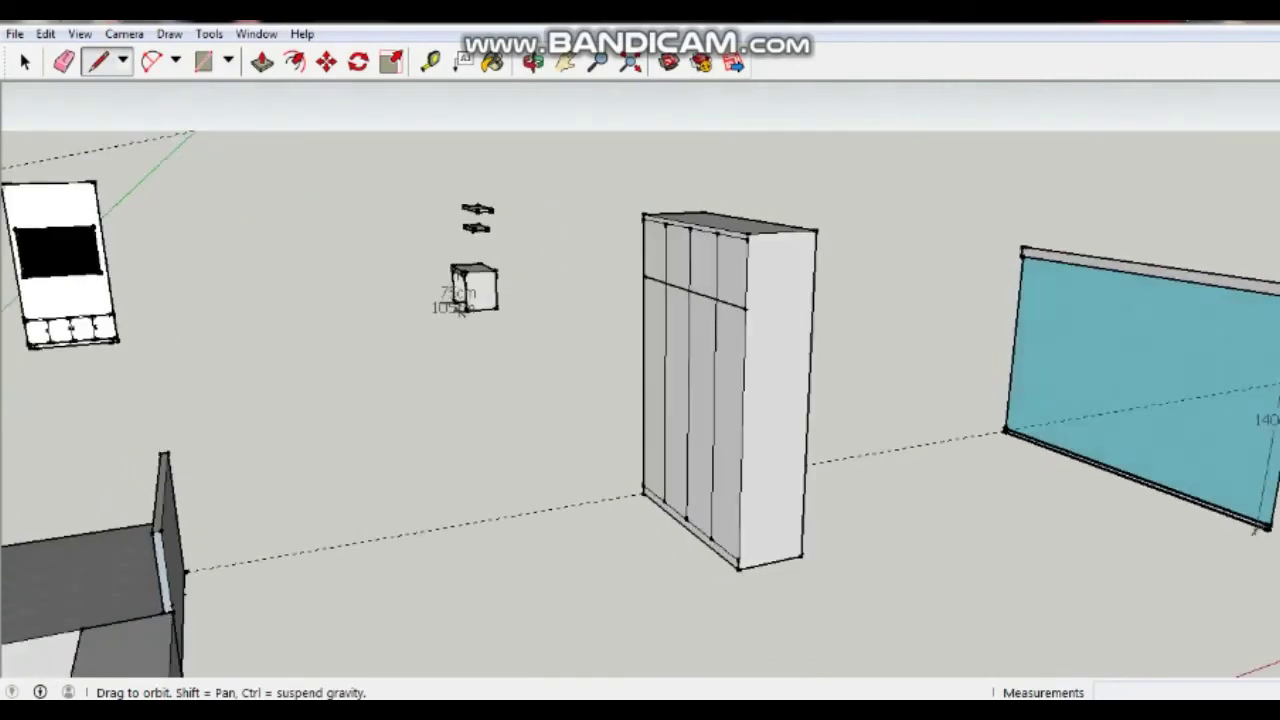
{"action": "middle_click_drag", "start_coordinate": [786, 348], "coordinate": [640, 360]}
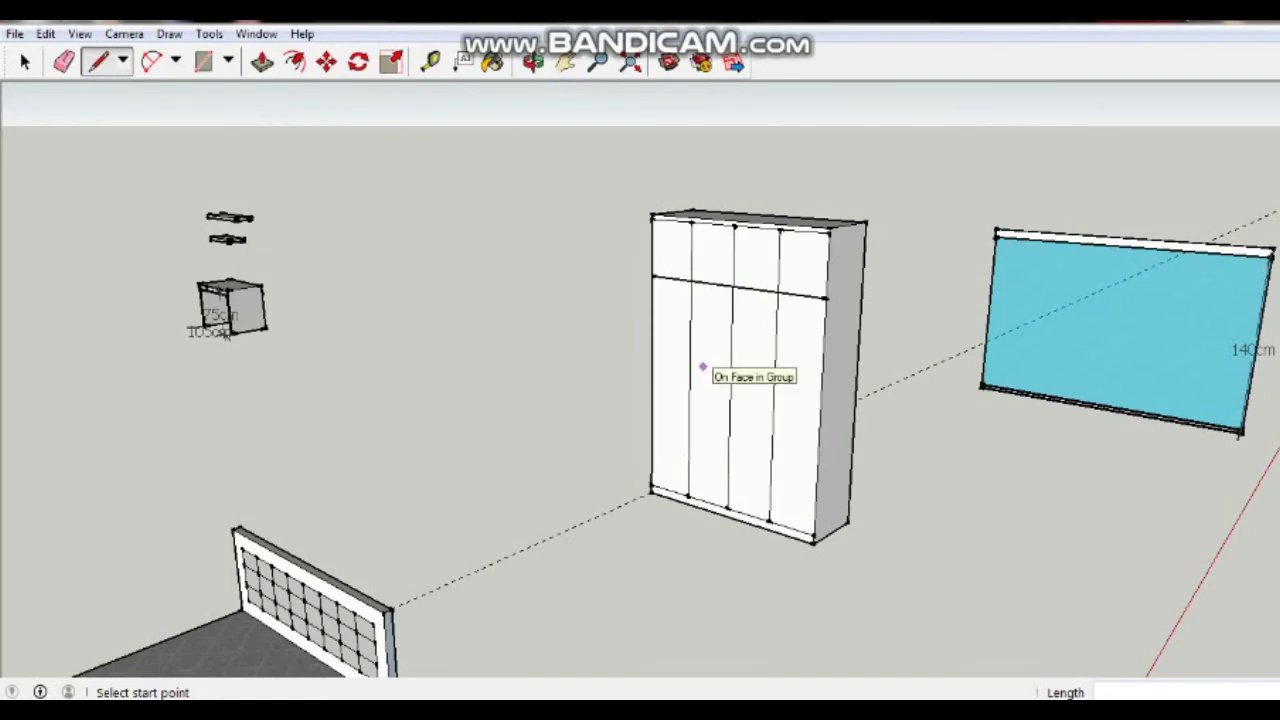
Select the wardrobe group and undo the horizontal dividing line
{"action": "middle_click_drag", "start_coordinate": [226, 336], "coordinate": [330, 340]}
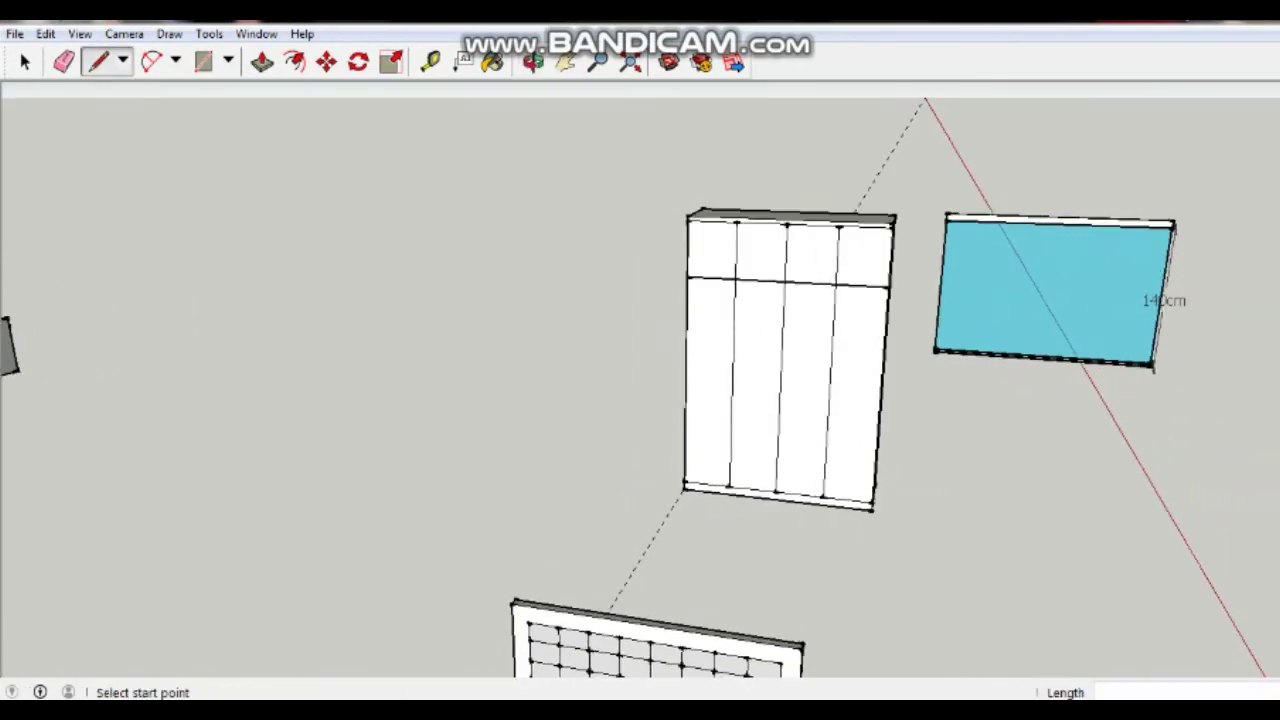
{"action": "scroll", "coordinate": [452, 352], "scroll_direction": "up", "scroll_amount": 1}
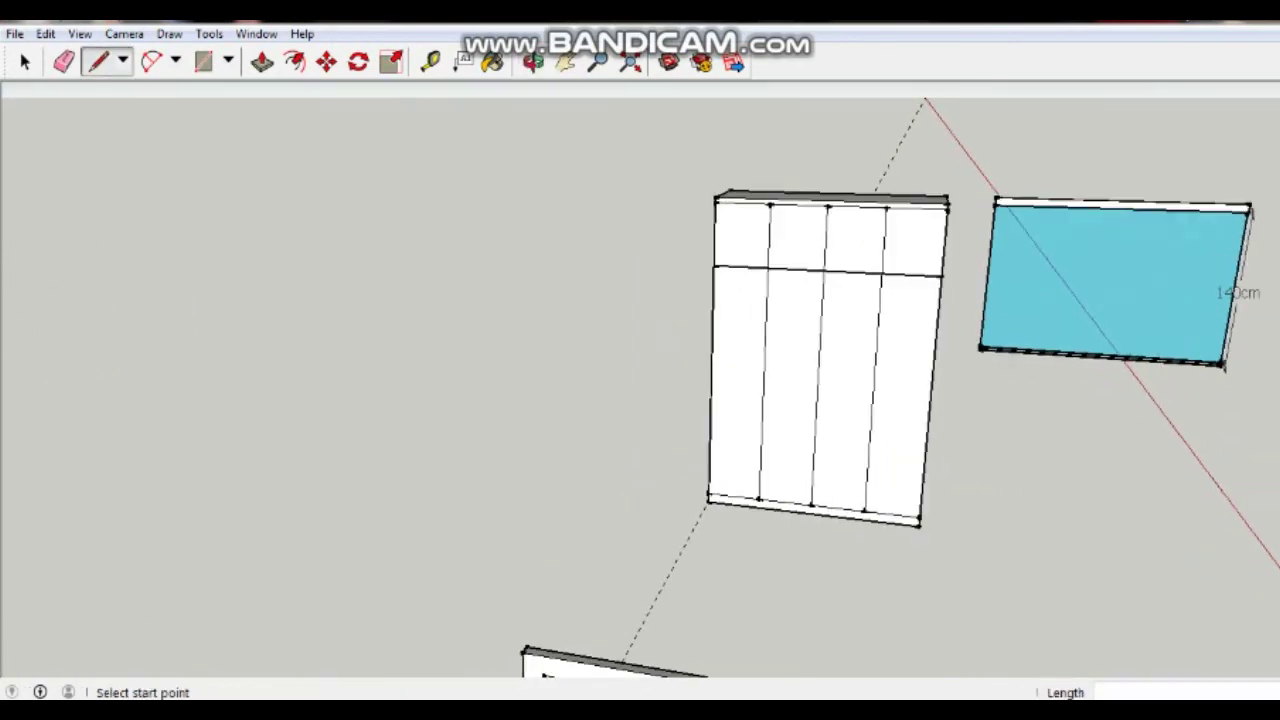
{"action": "key", "text": "space"}
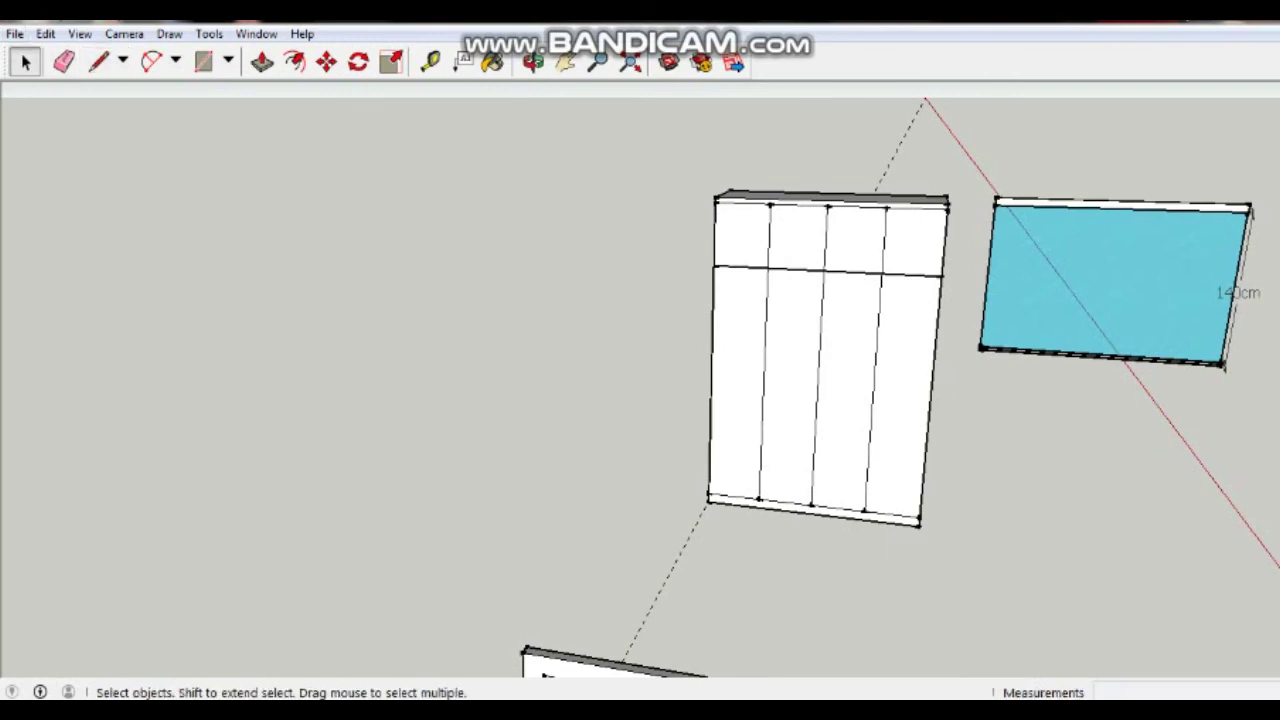
{"action": "left_click", "coordinate": [828, 380]}
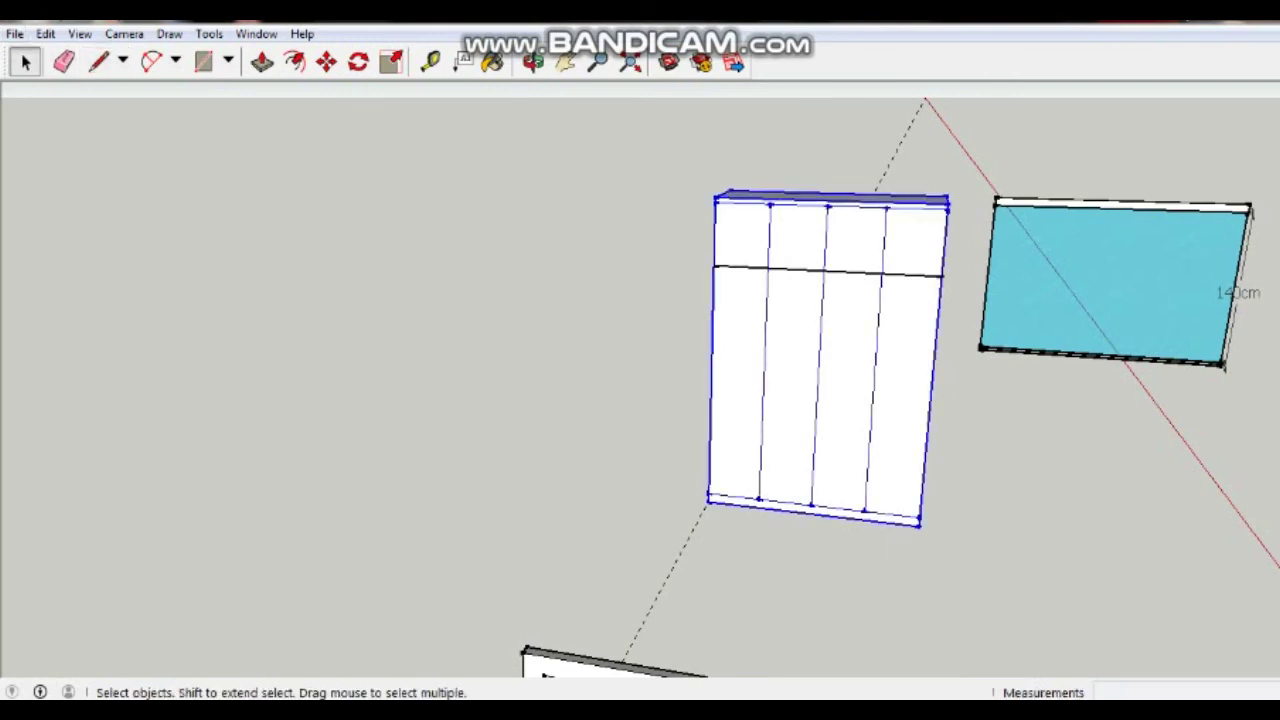
{"action": "key", "text": "ctrl+z"}
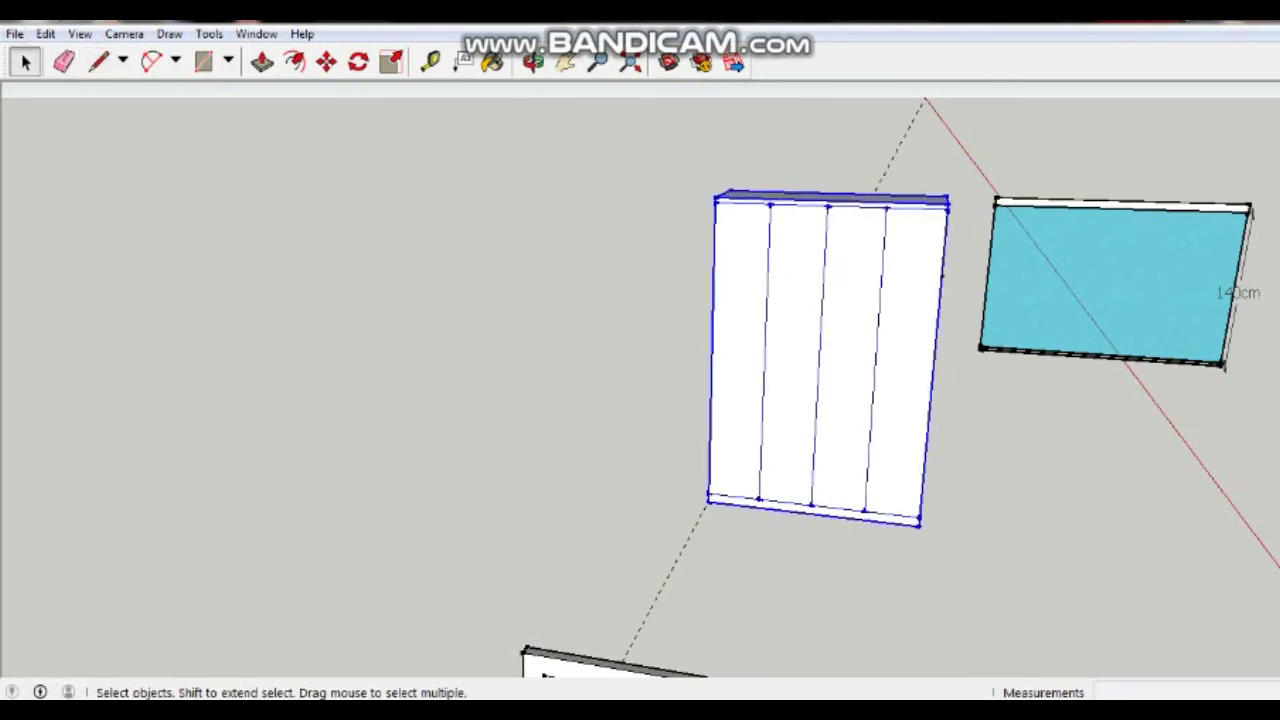
Enter the wardrobe group for editing and zoom in on it
{"action": "key", "text": "Return"}
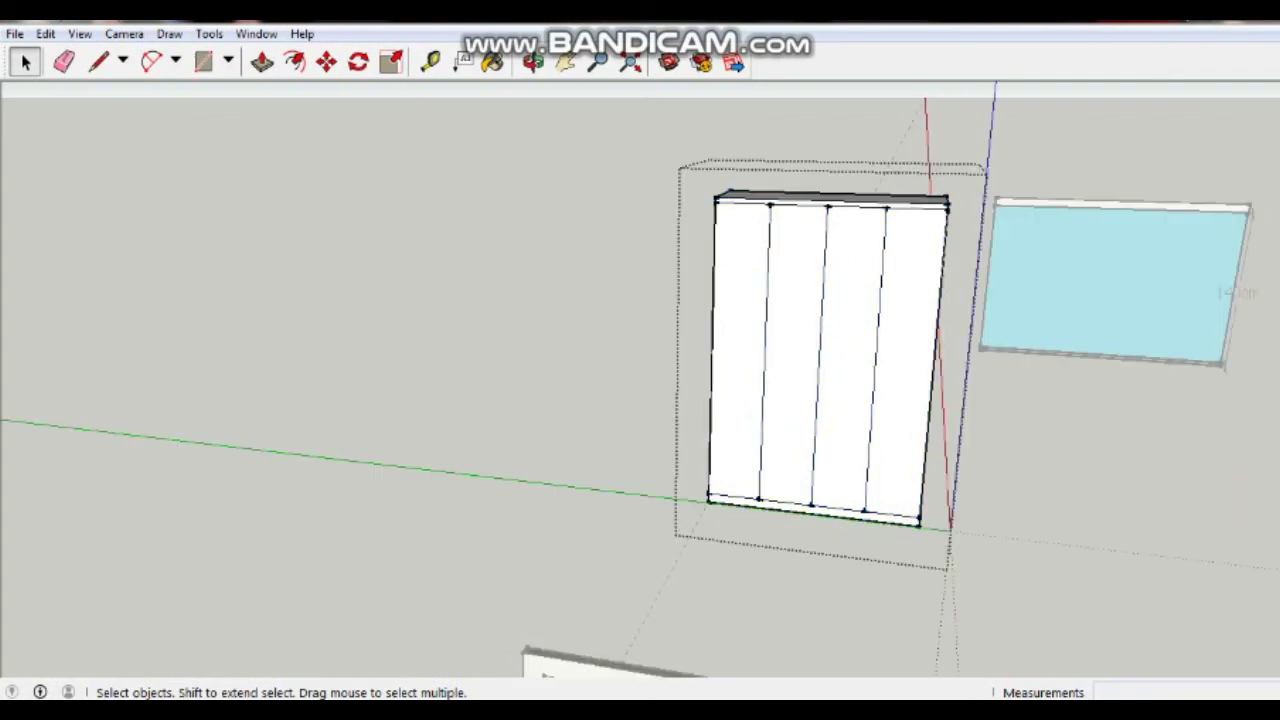
{"action": "key", "text": "Escape"}
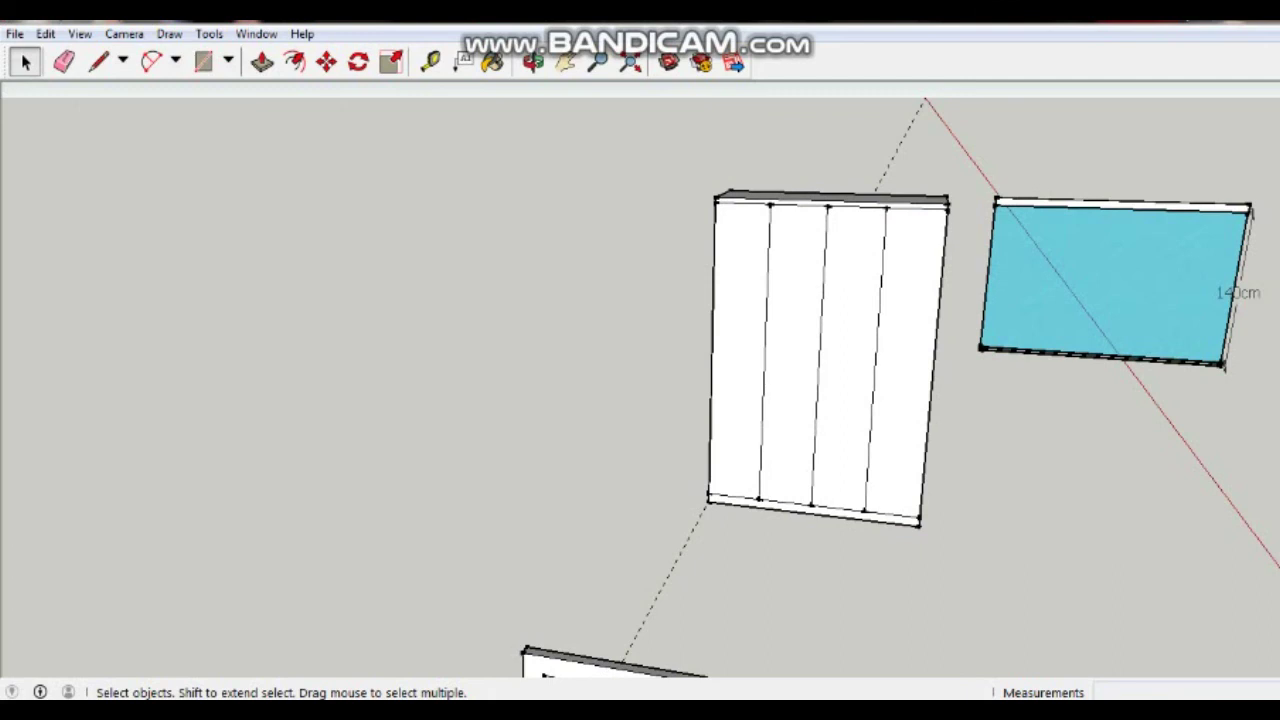
{"action": "key", "text": "Return"}
{"action": "scroll", "coordinate": [911, 282], "scroll_direction": "up", "scroll_amount": 2}
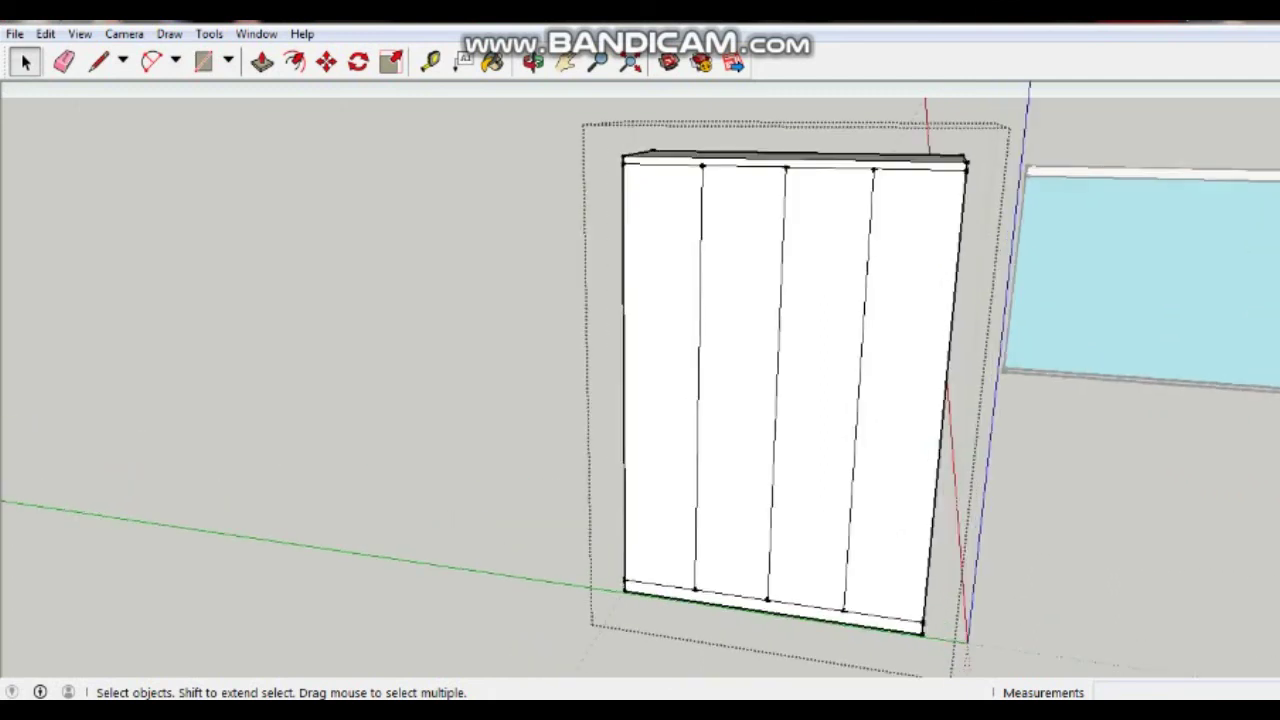
{"action": "scroll", "coordinate": [911, 282], "scroll_direction": "up", "scroll_amount": 2}
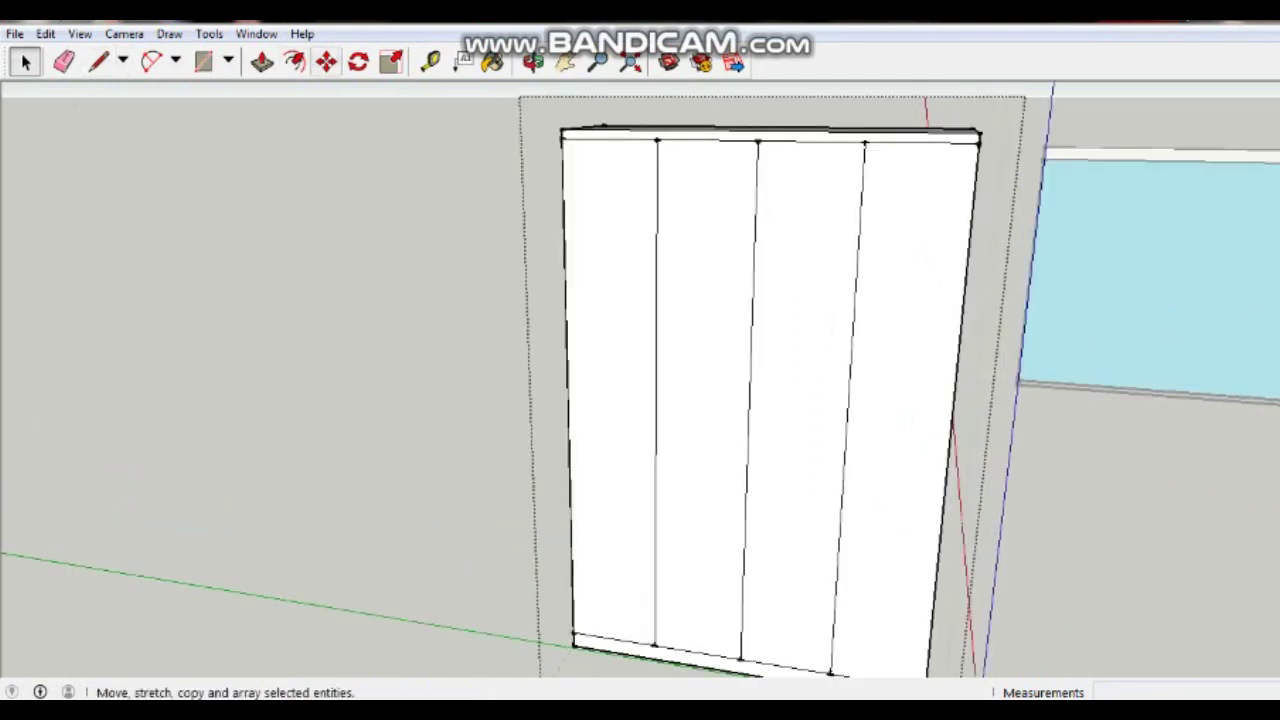
Place a guide point 55 cm down from the wardrobe's top-right corner
{"action": "left_click", "coordinate": [430, 61]}
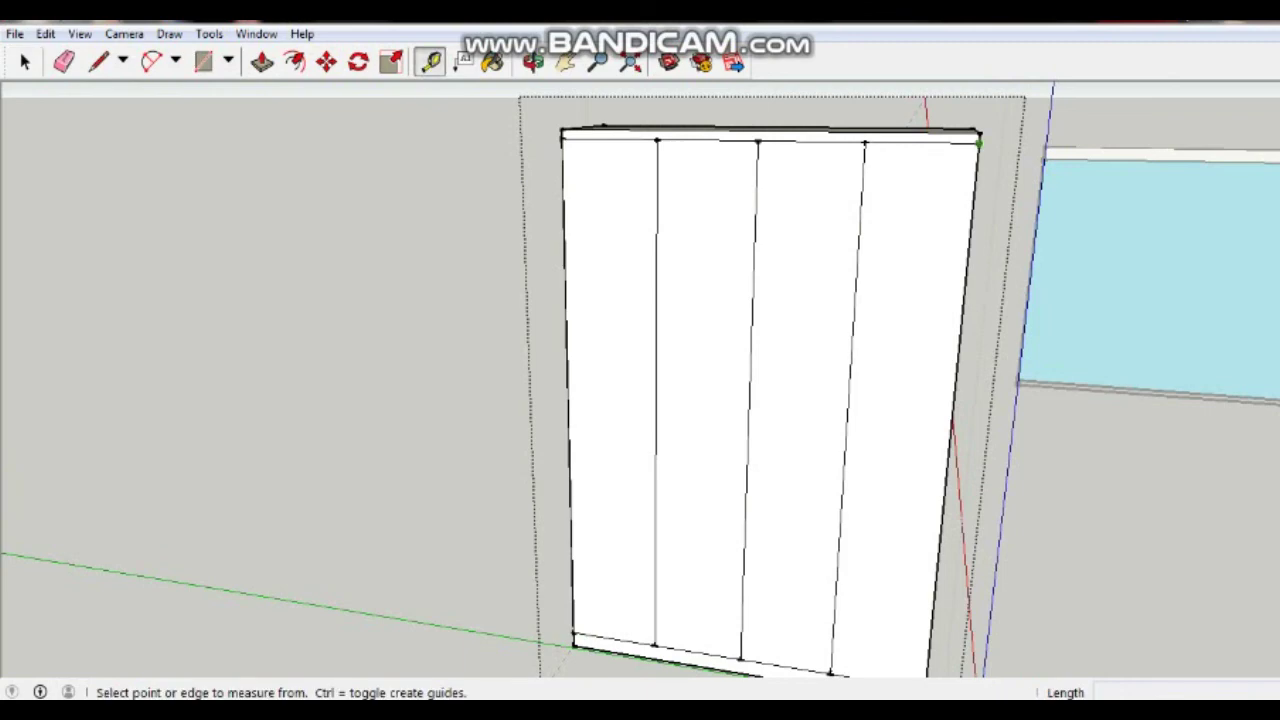
{"action": "middle_click_drag", "start_coordinate": [980, 133], "coordinate": [890, 201]}
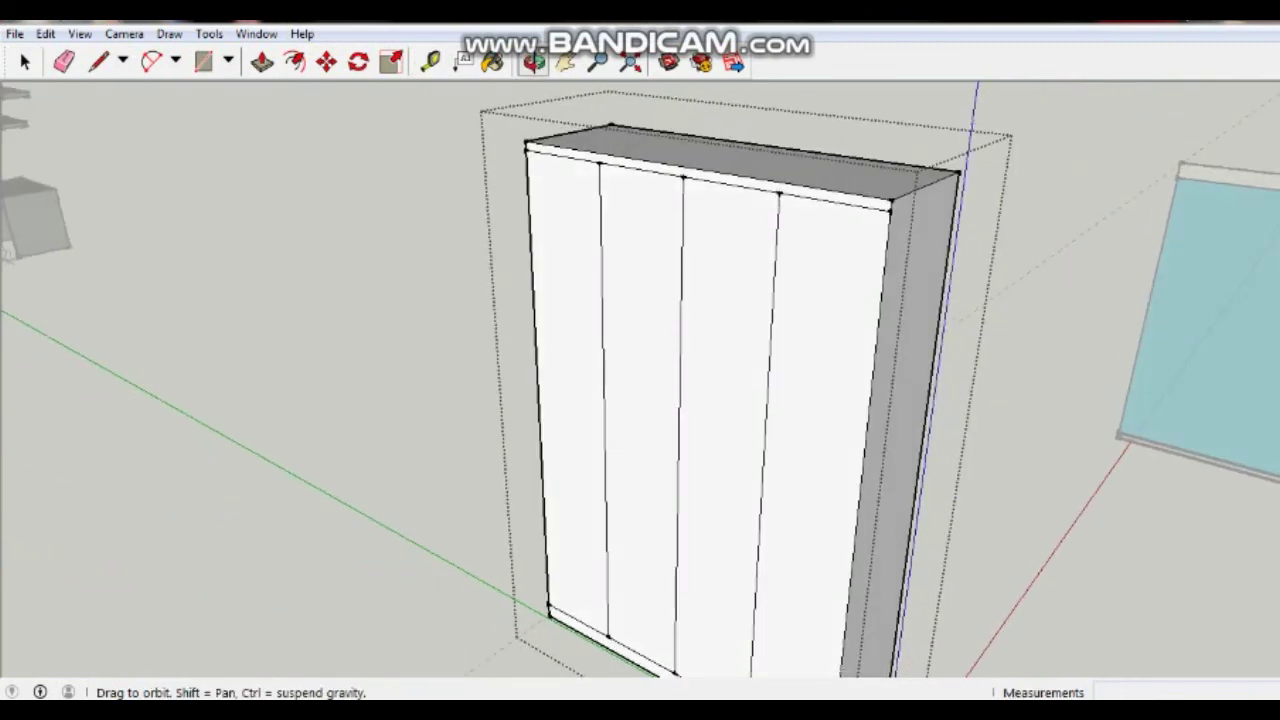
{"action": "left_click", "coordinate": [890, 201]}
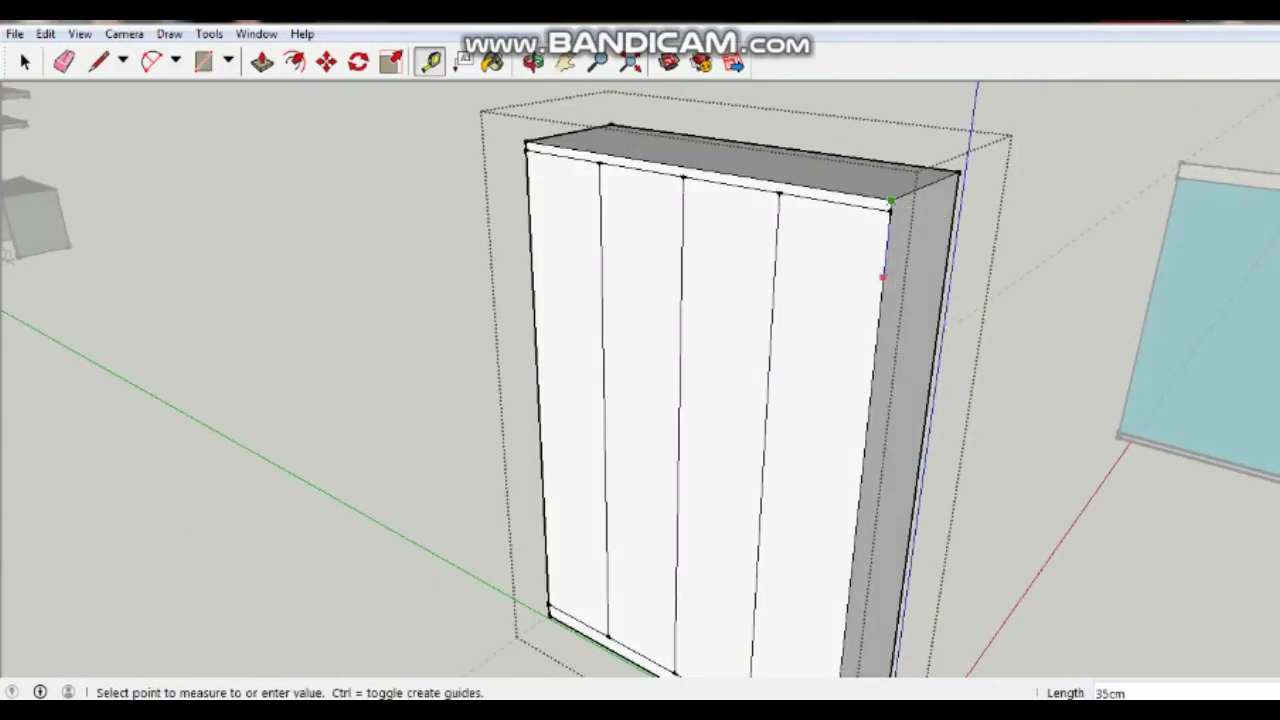
{"action": "type", "text": "55"}
{"action": "key", "text": "Return"}
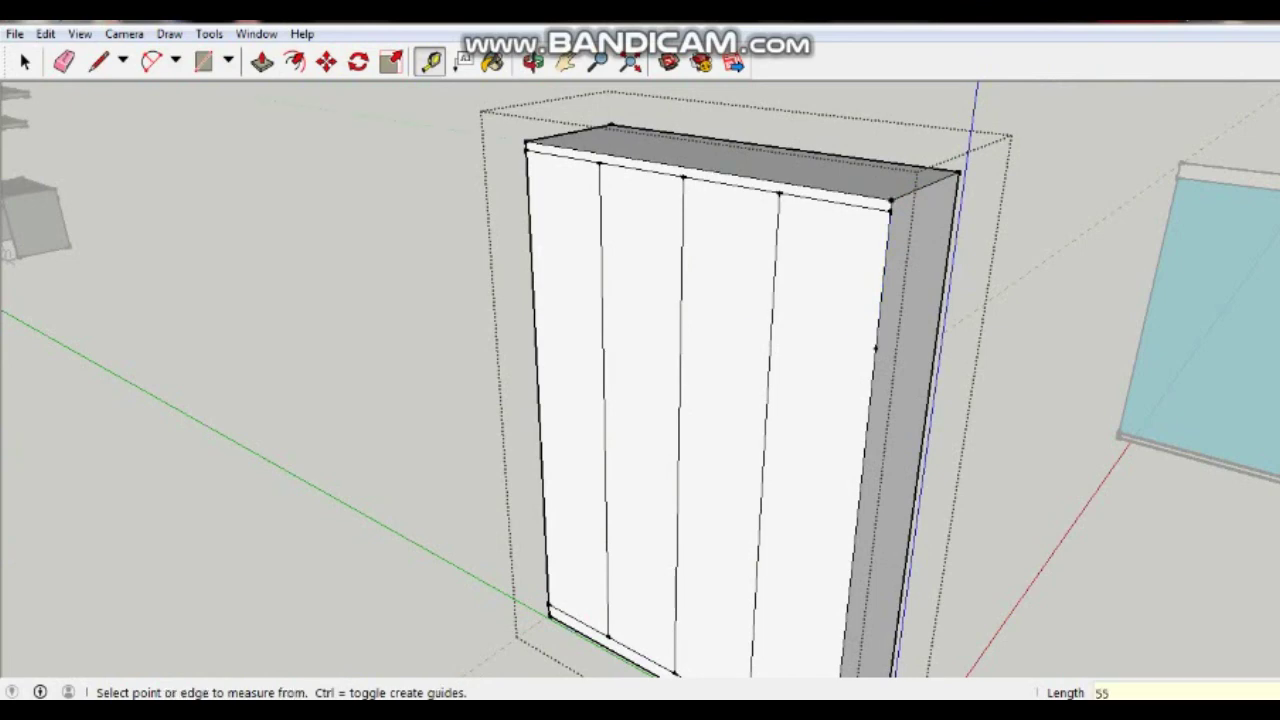
Draw a 180 cm line from the guide point to the wardrobe's left edge
{"action": "left_click", "coordinate": [98, 62]}
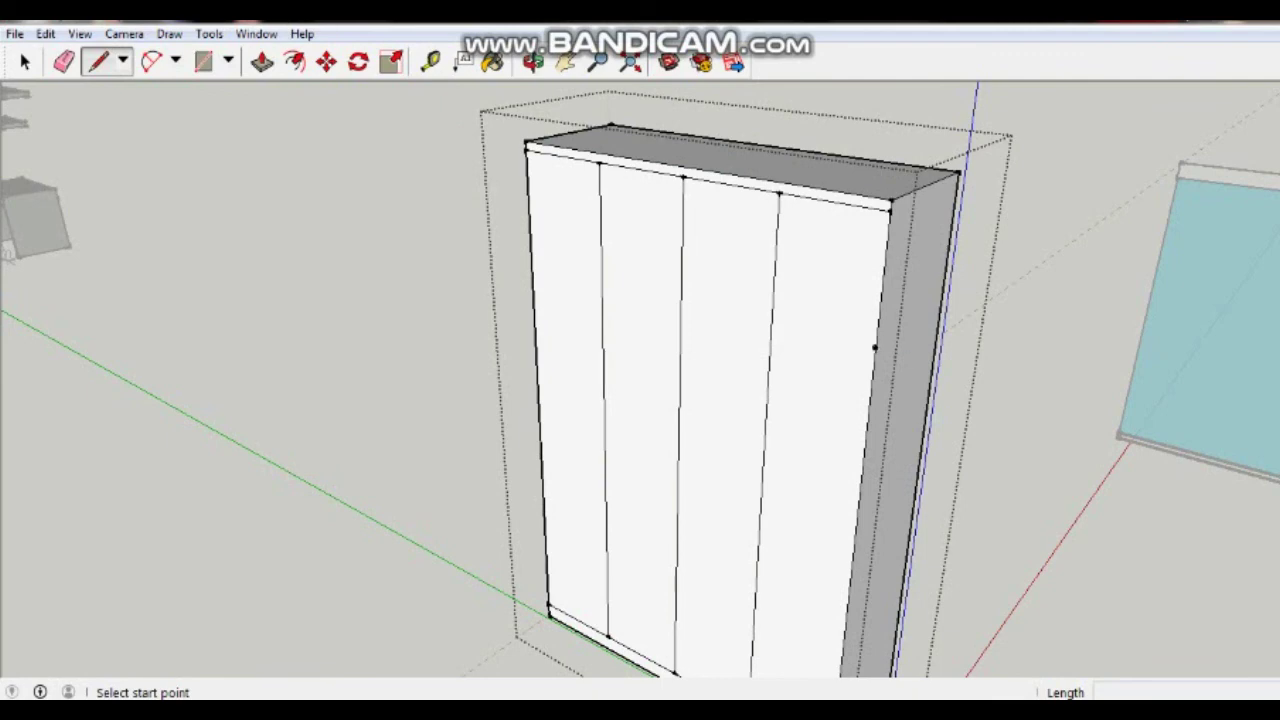
{"action": "left_click", "coordinate": [876, 348]}
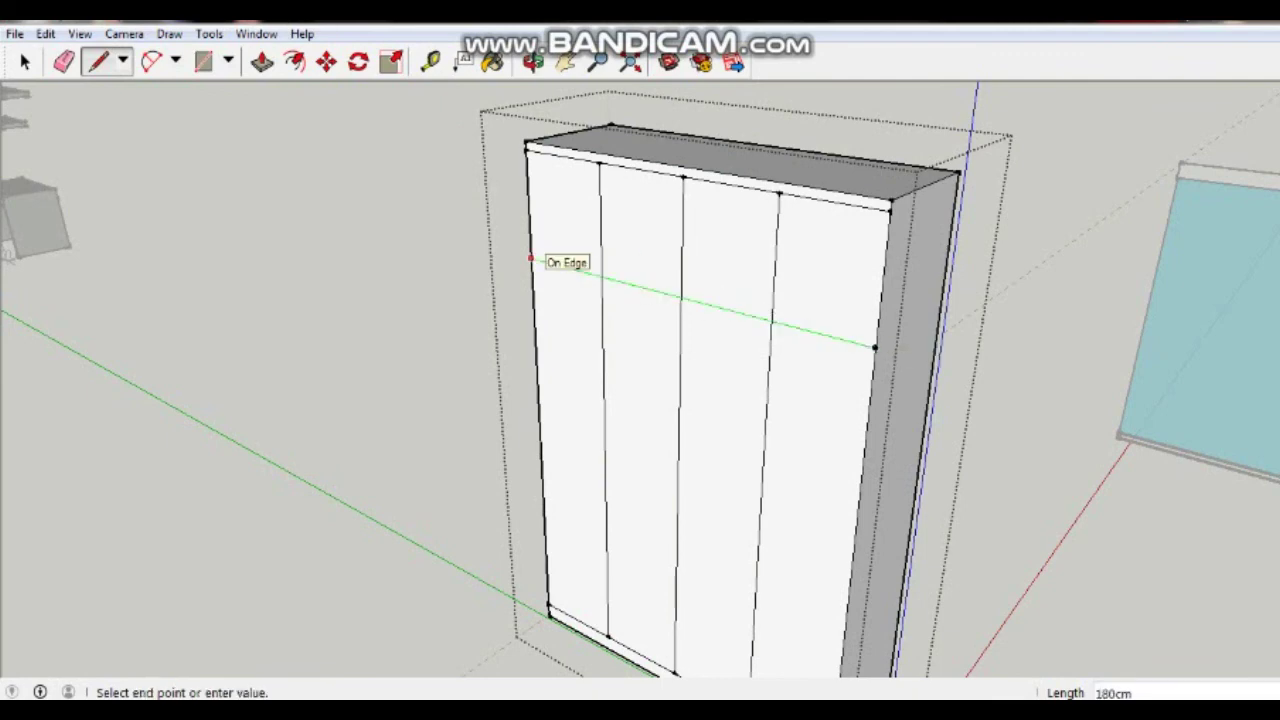
{"action": "left_click", "coordinate": [530, 259]}
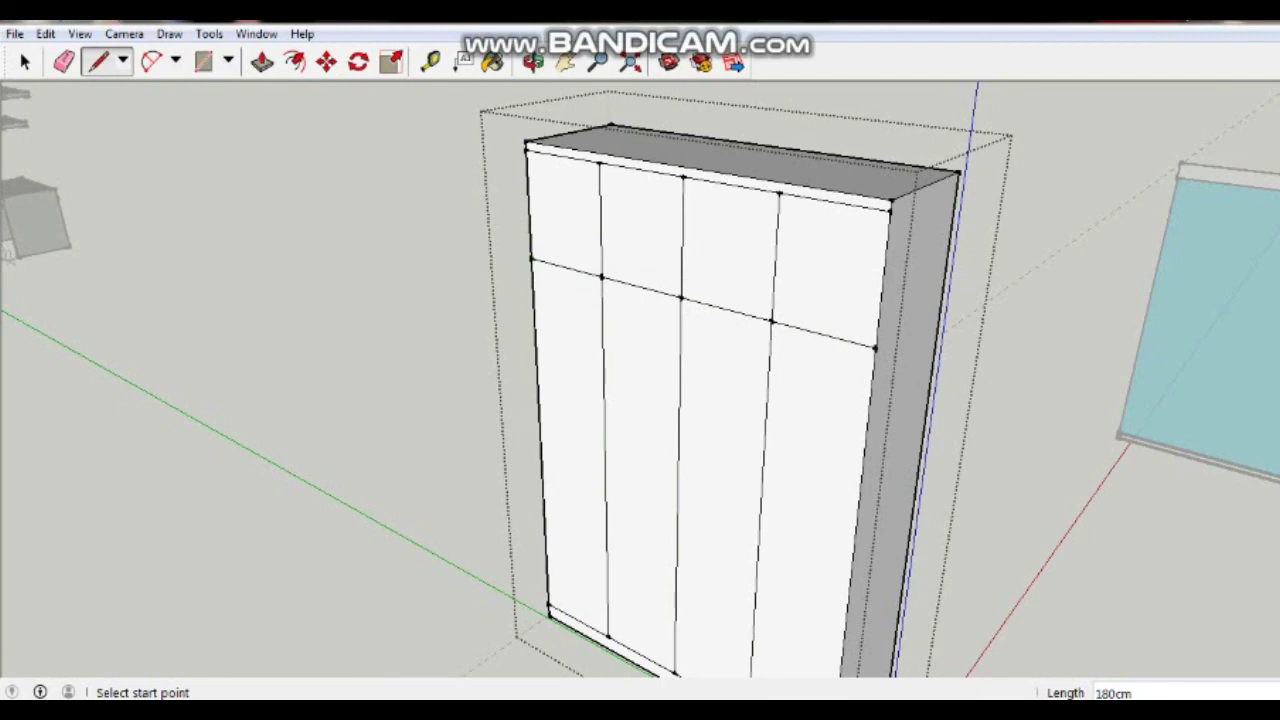
{"action": "middle_click_drag", "start_coordinate": [640, 400], "coordinate": [560, 400]}
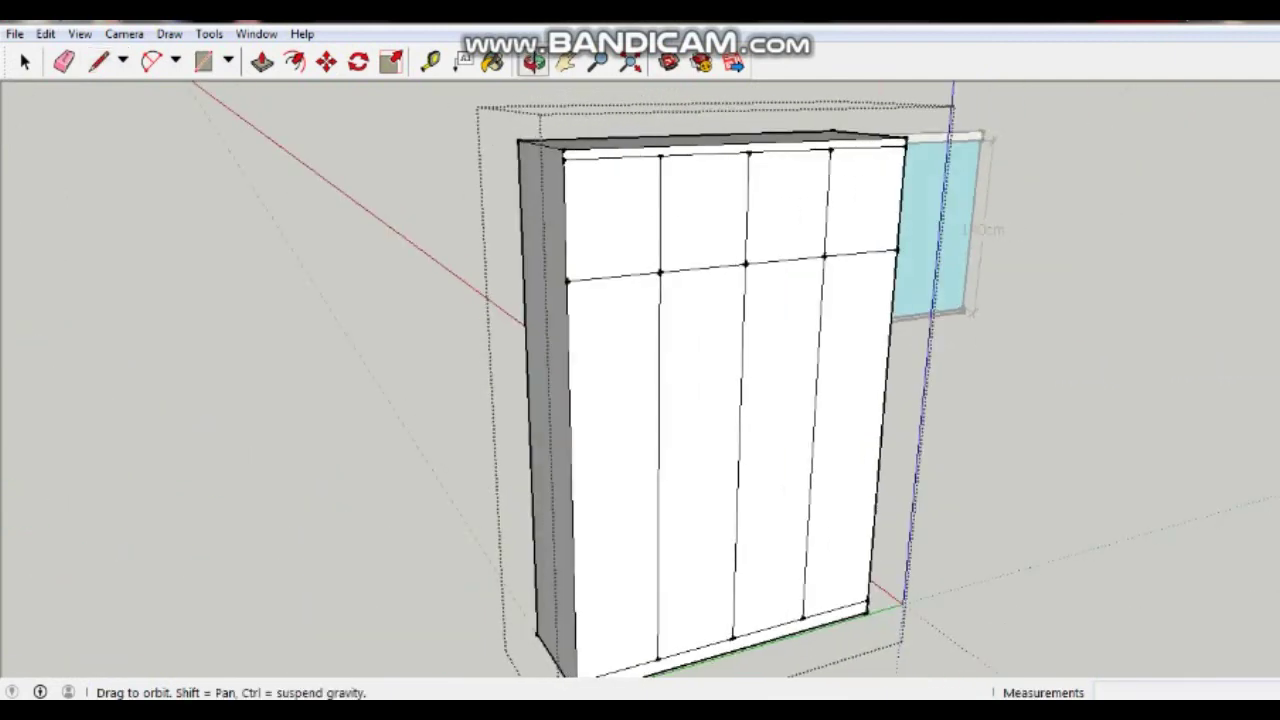
Draw a roughly 36 cm vertical handle line near the right edge of the leftmost tall door
{"action": "middle_click_drag", "start_coordinate": [820, 350], "coordinate": [847, 348]}
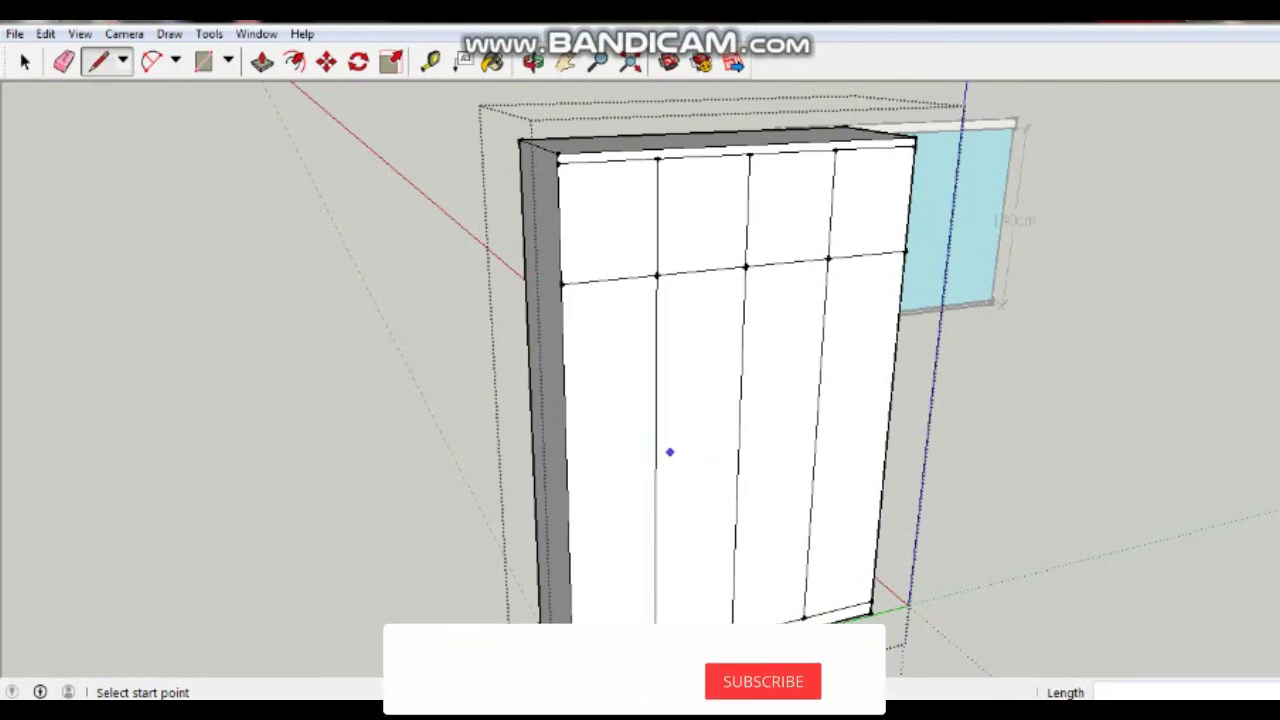
{"action": "middle_click_drag", "start_coordinate": [668, 451], "coordinate": [644, 452]}
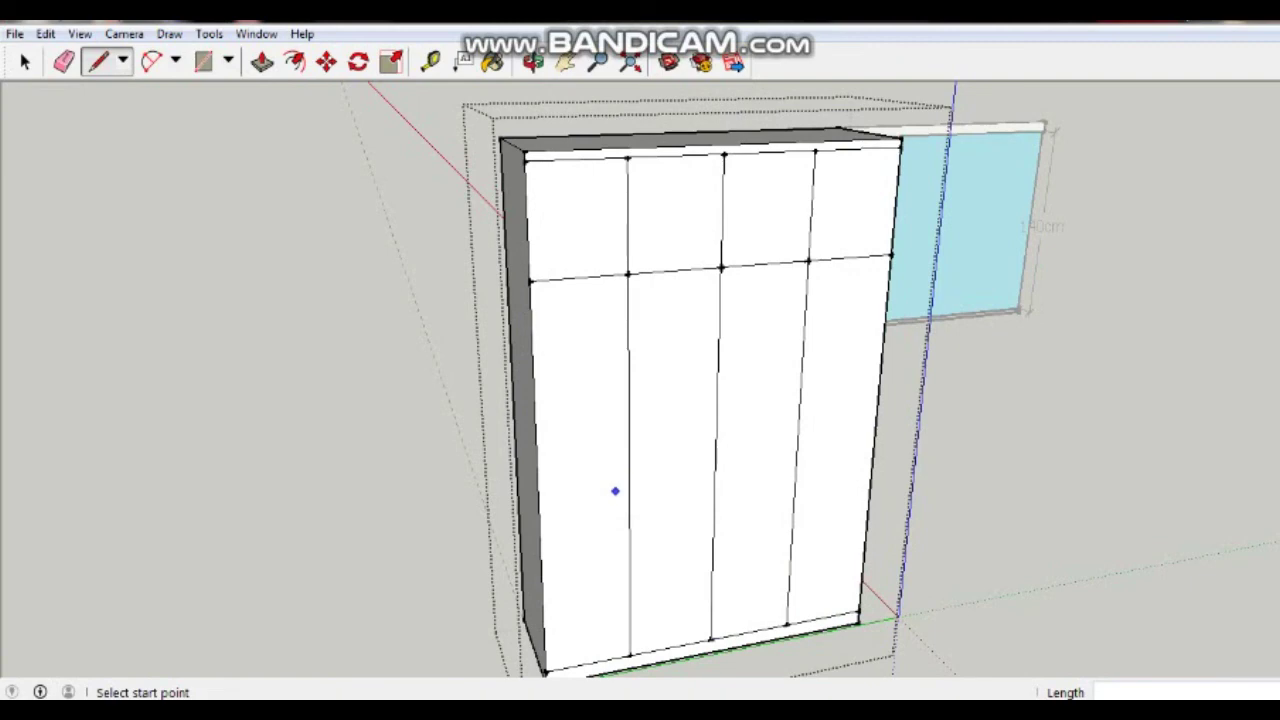
{"action": "left_click", "coordinate": [616, 476]}
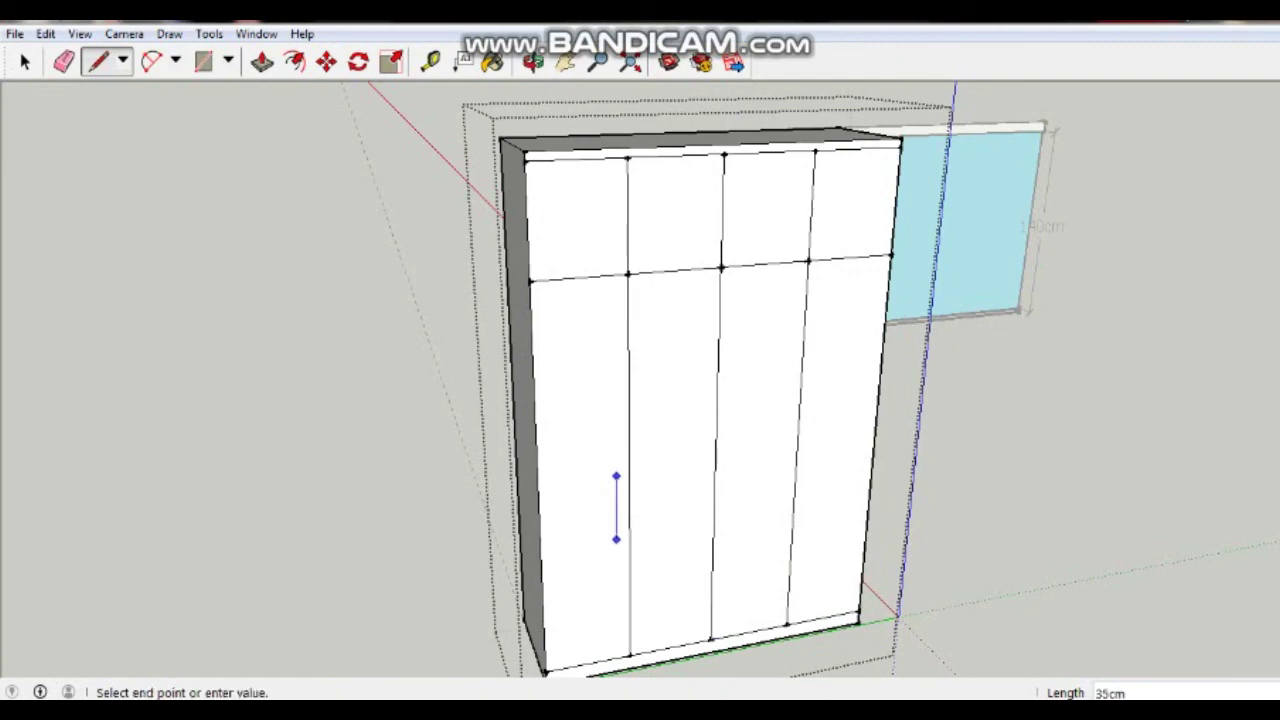
{"action": "left_click", "coordinate": [616, 541]}
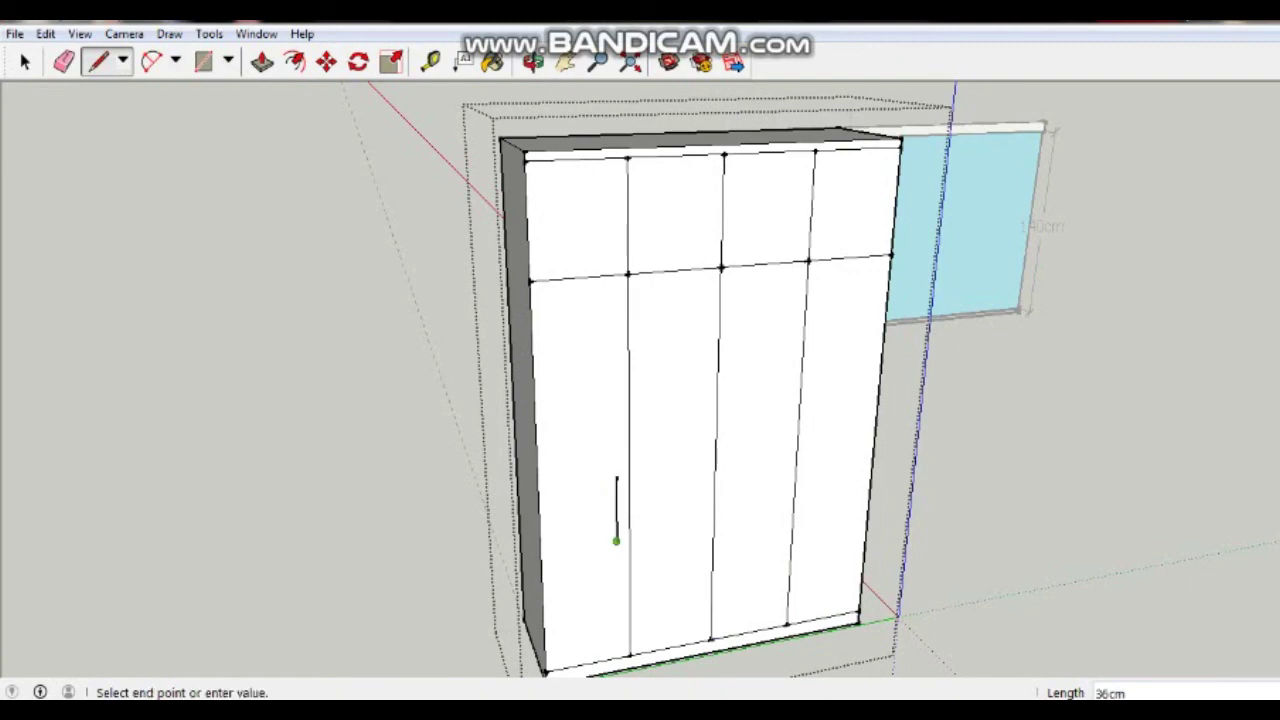